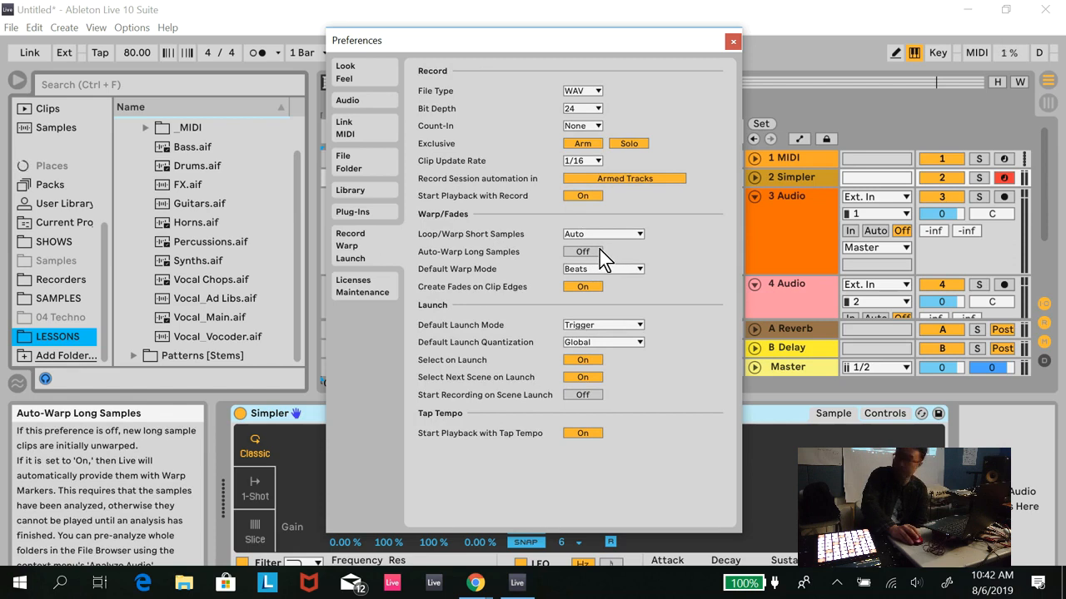
- Close the preferences and set the song tempo to 160 BPM
click(733, 40)
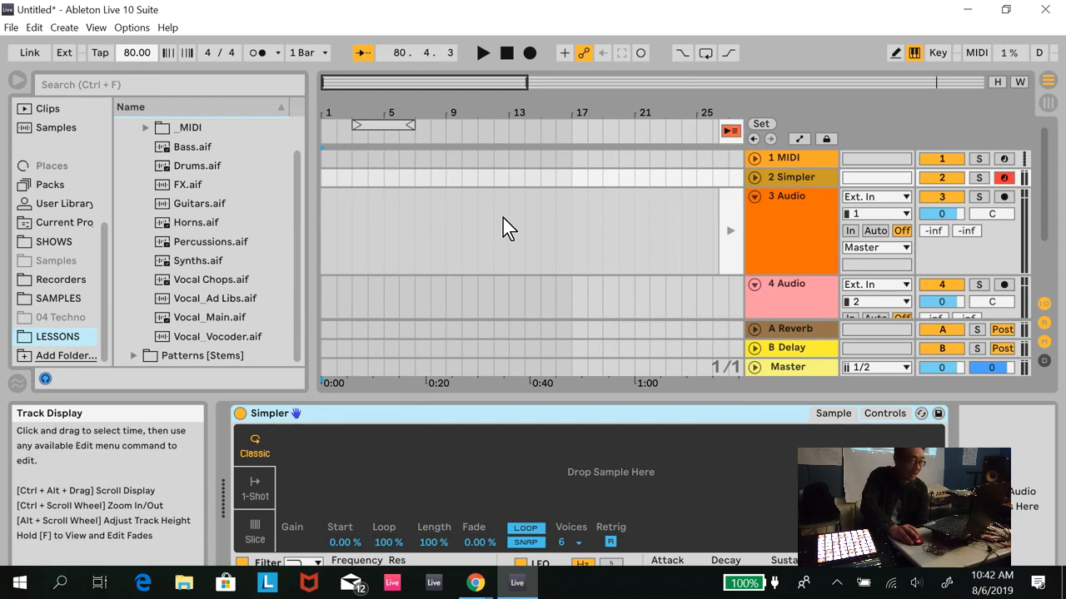
text(0)
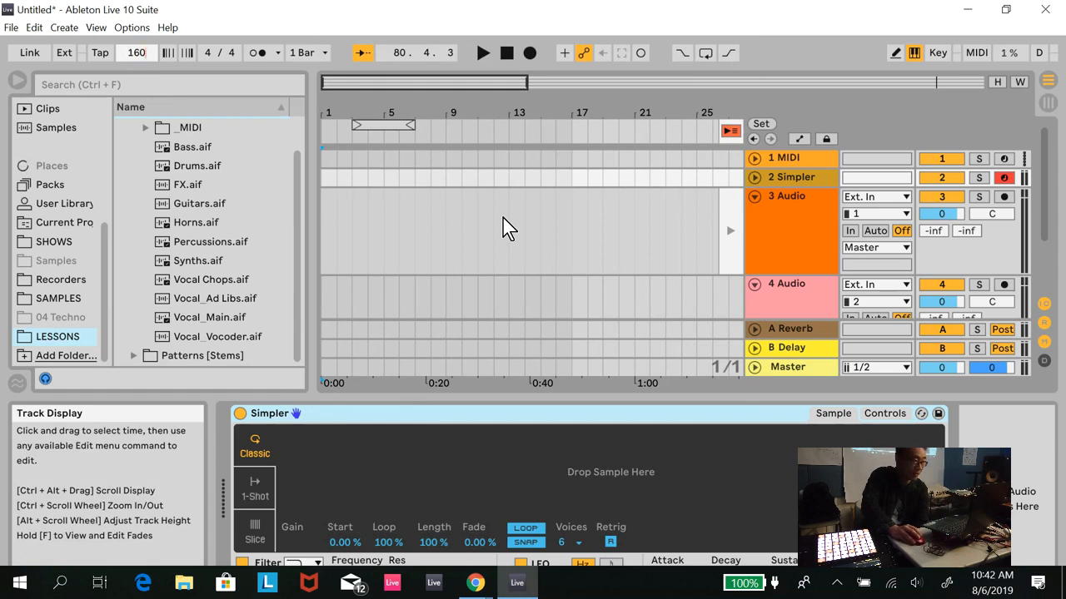
- Preview the vocal and drum stems, and place Drums.aif at bar 1 of the 3 Audio track
click(250, 280)
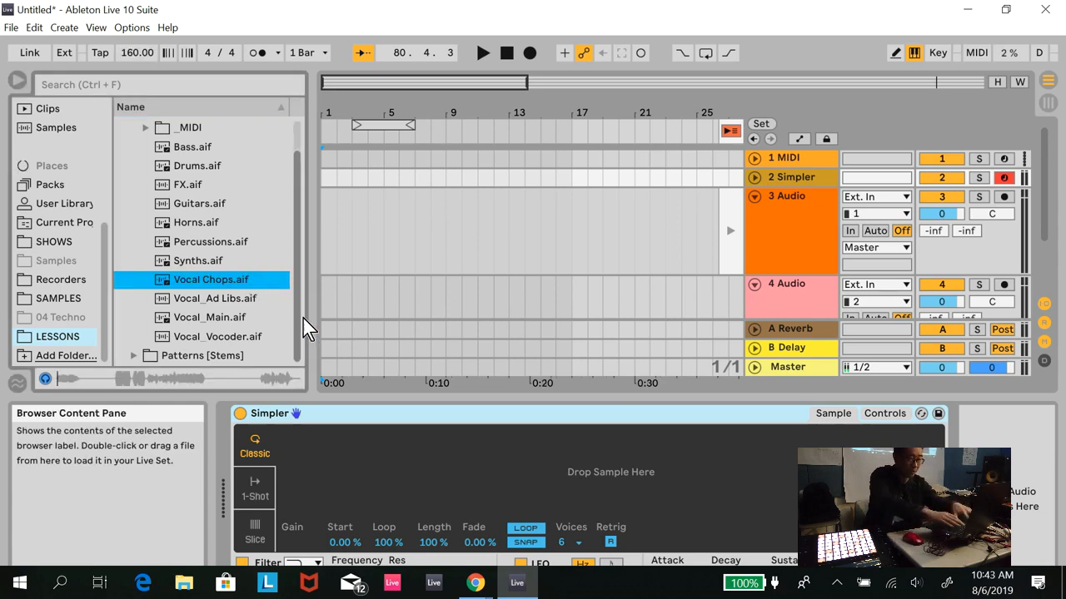
click(263, 300)
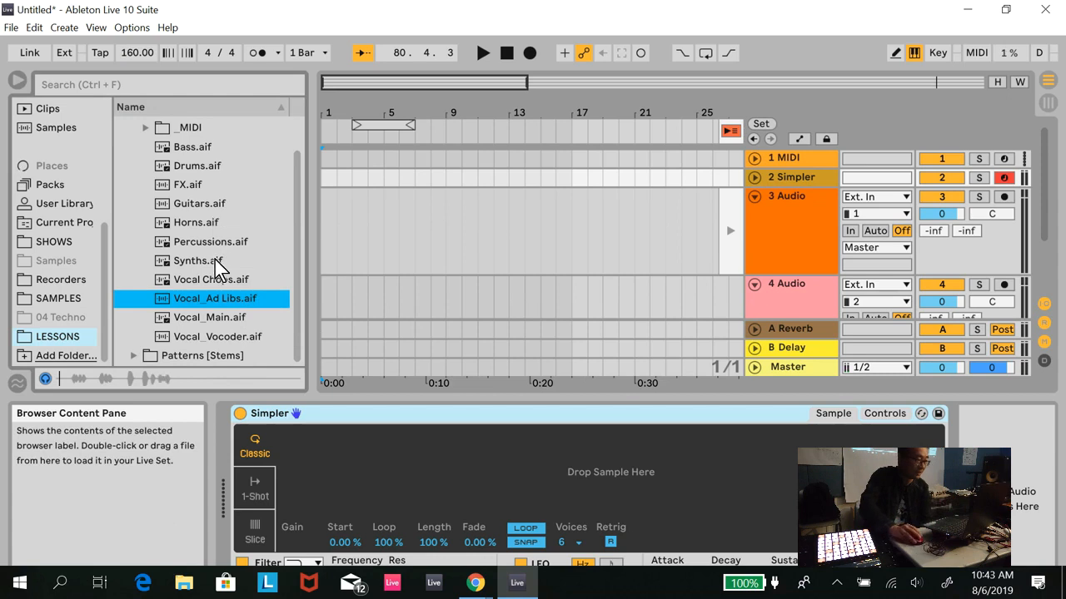
click(206, 170)
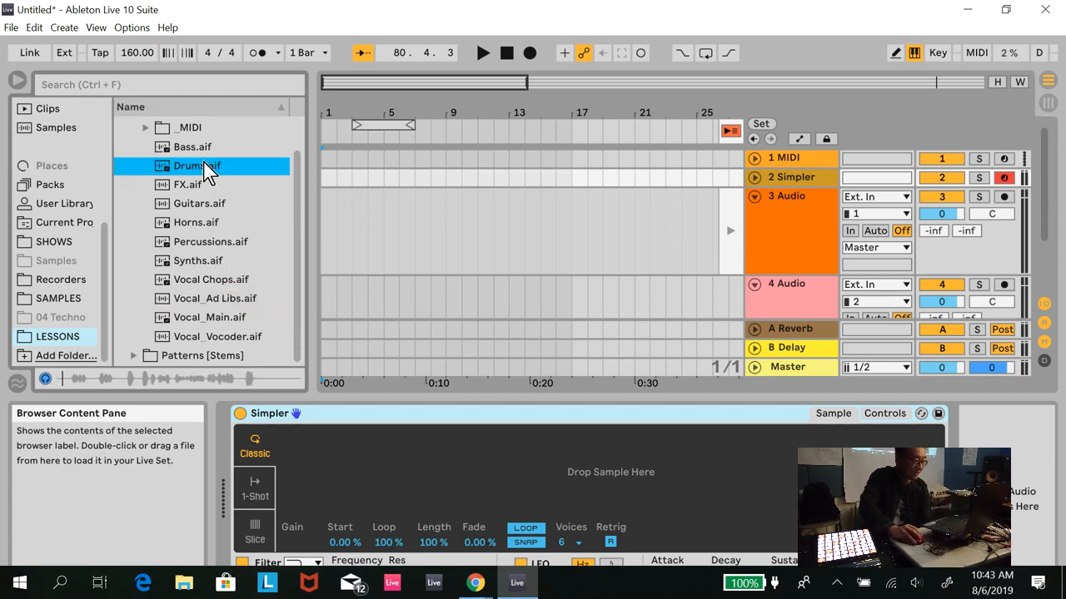
drag(207, 171, 326, 215)
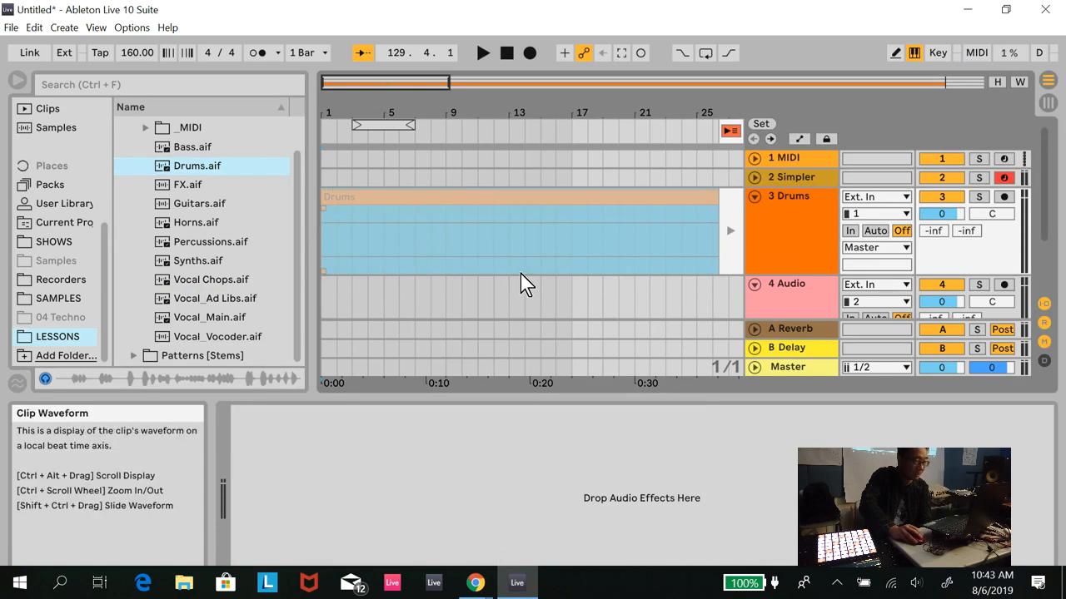
- Return all tracks to arrangement playback and open the sample settings of the Drums clip
click(729, 132)
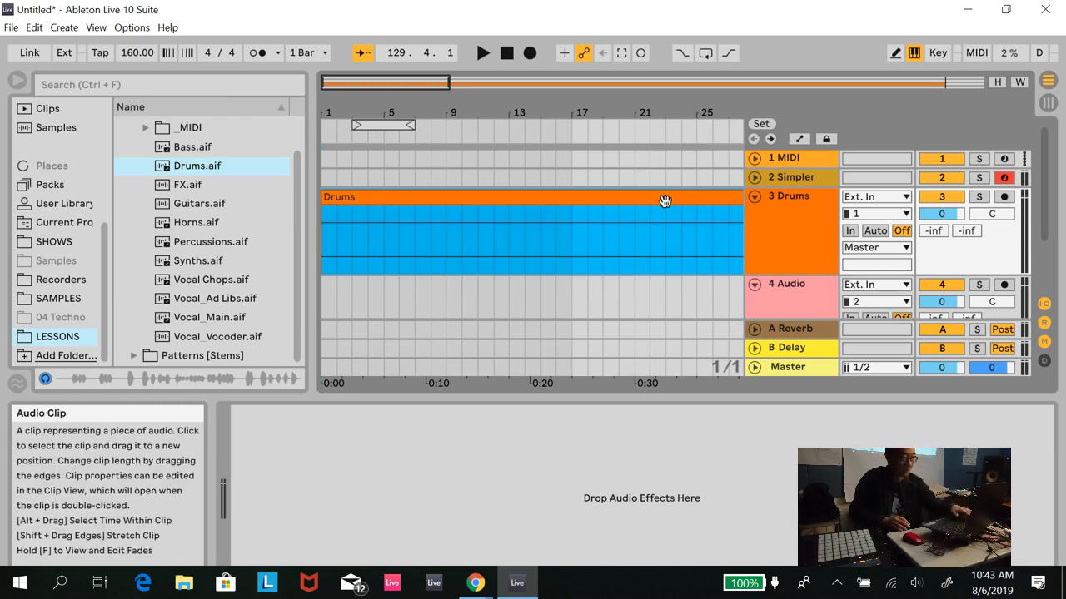
double_click(664, 201)
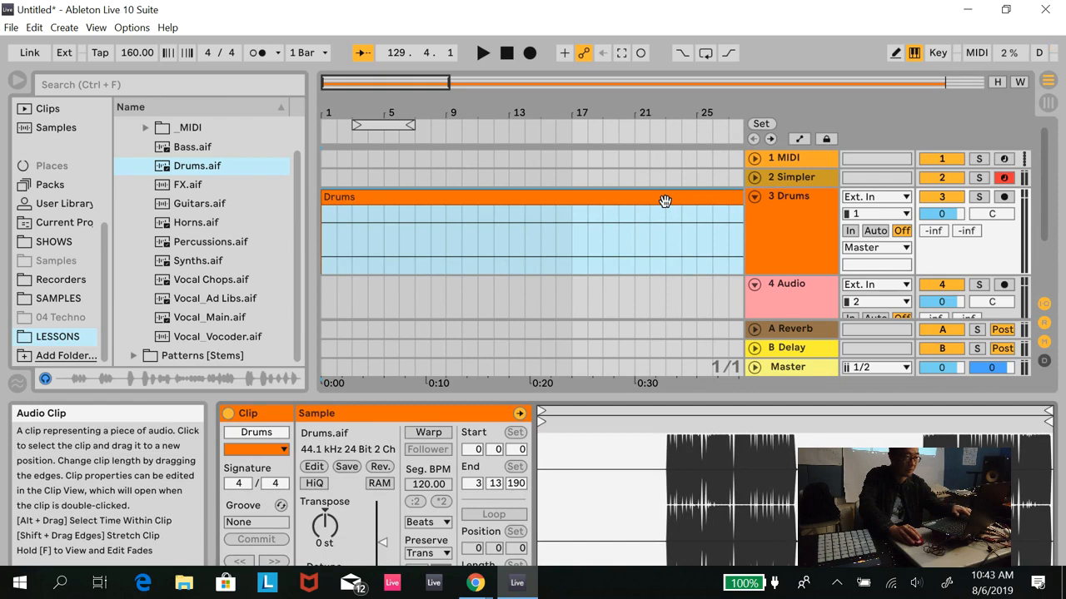
click(430, 84)
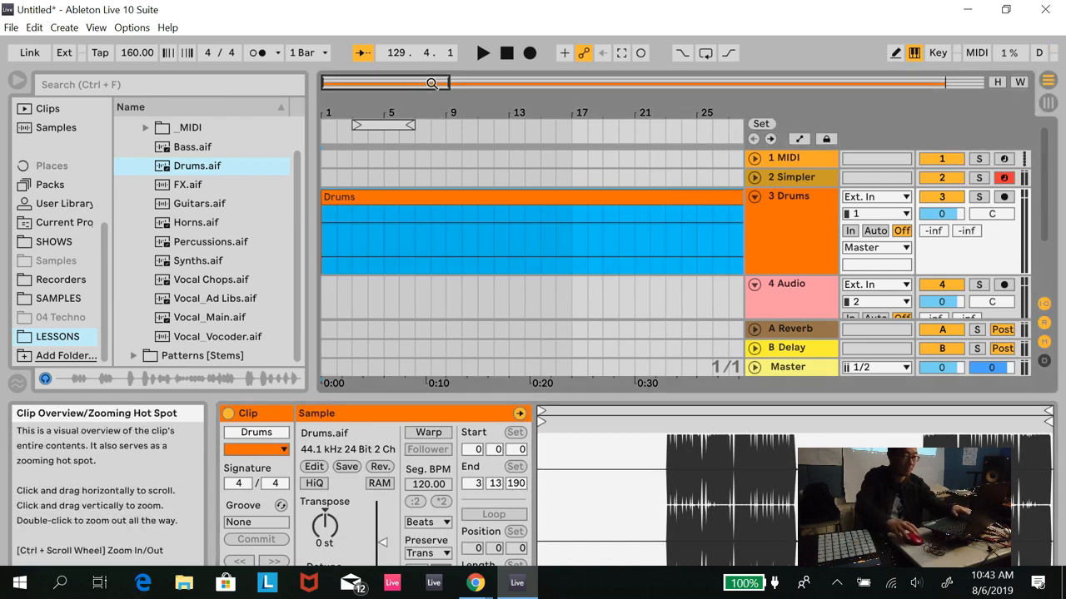
drag(431, 84, 883, 84)
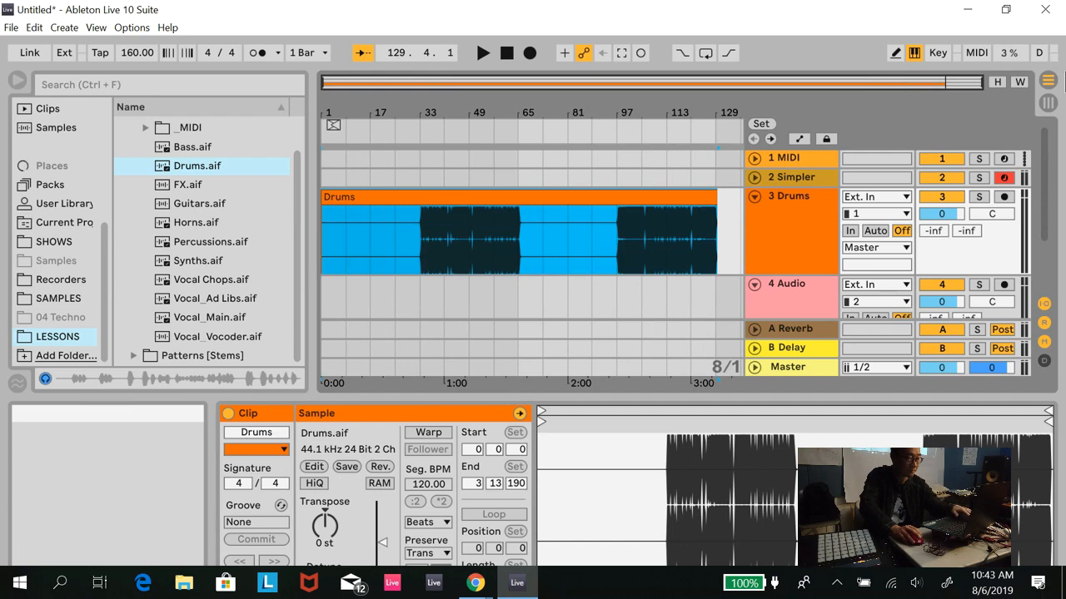
- Try out the arrangement's height and width optimization, leaving only the width optimized
click(1000, 82)
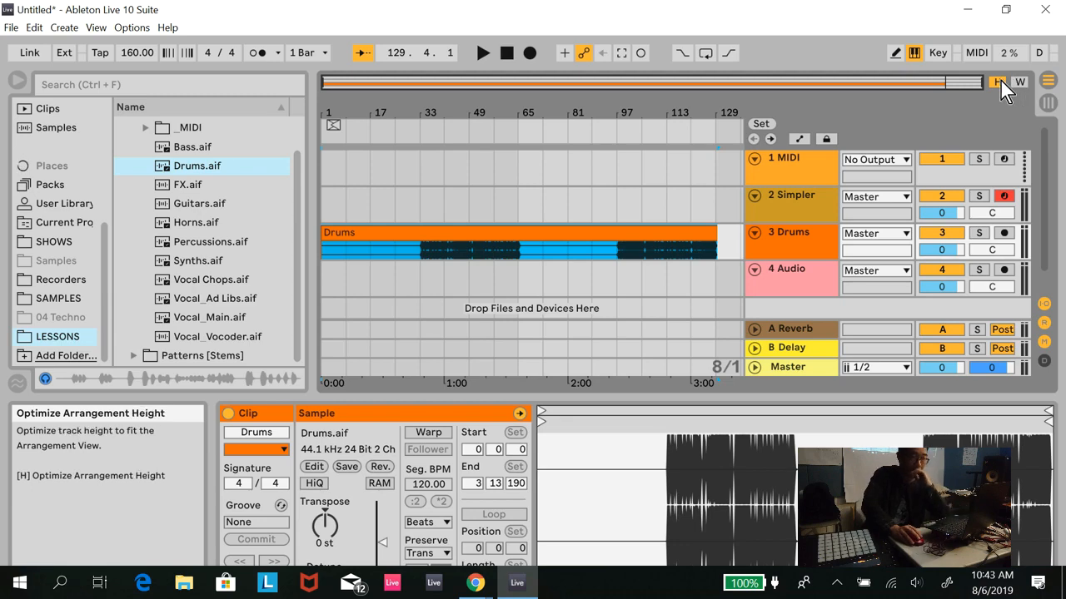
click(1017, 82)
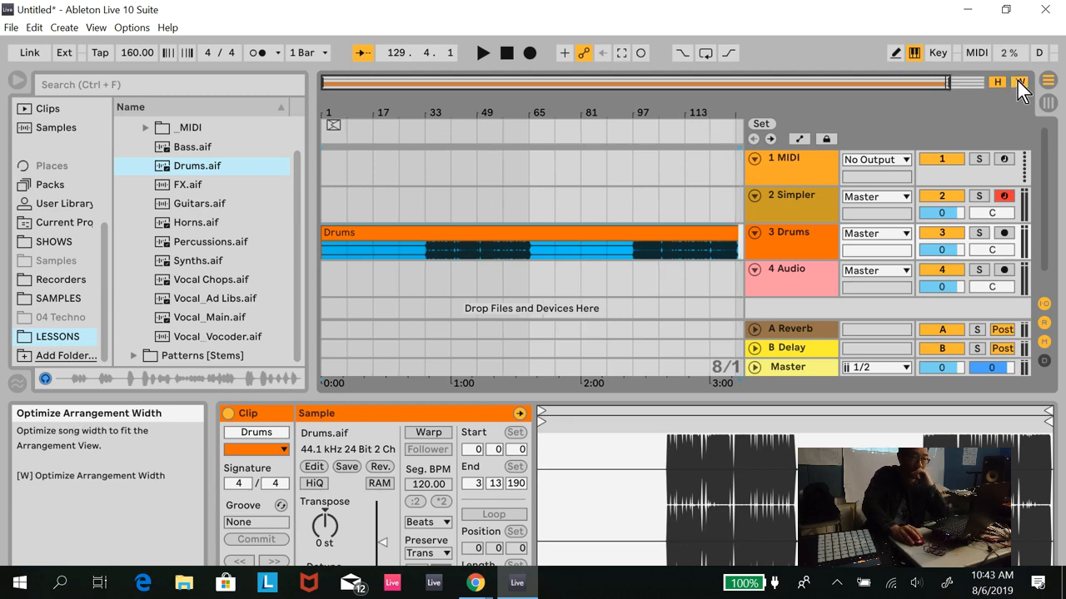
click(999, 83)
click(1018, 82)
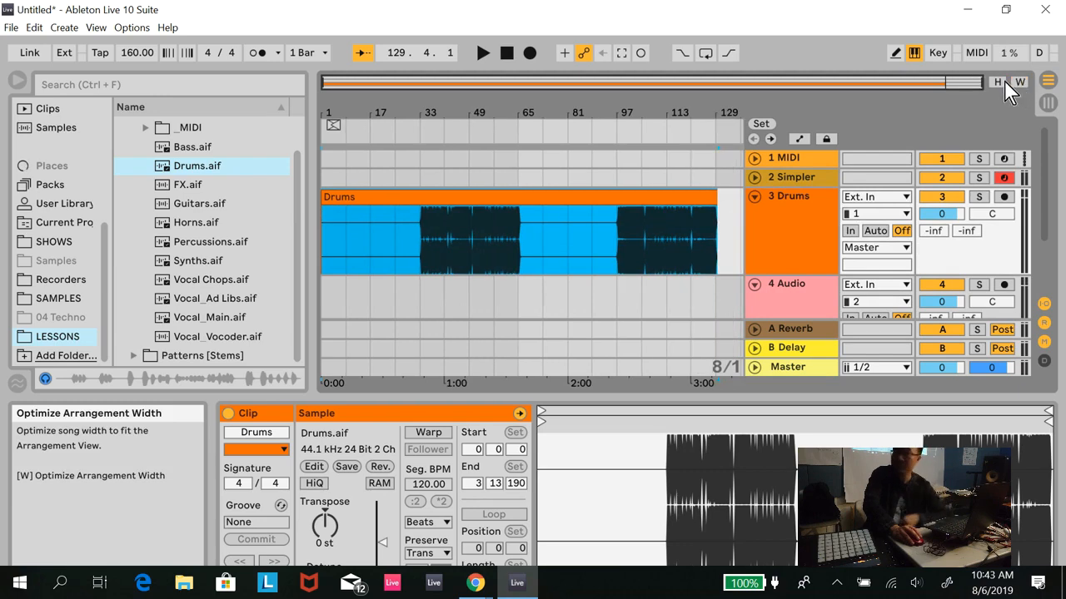
click(1004, 83)
click(1019, 82)
click(997, 84)
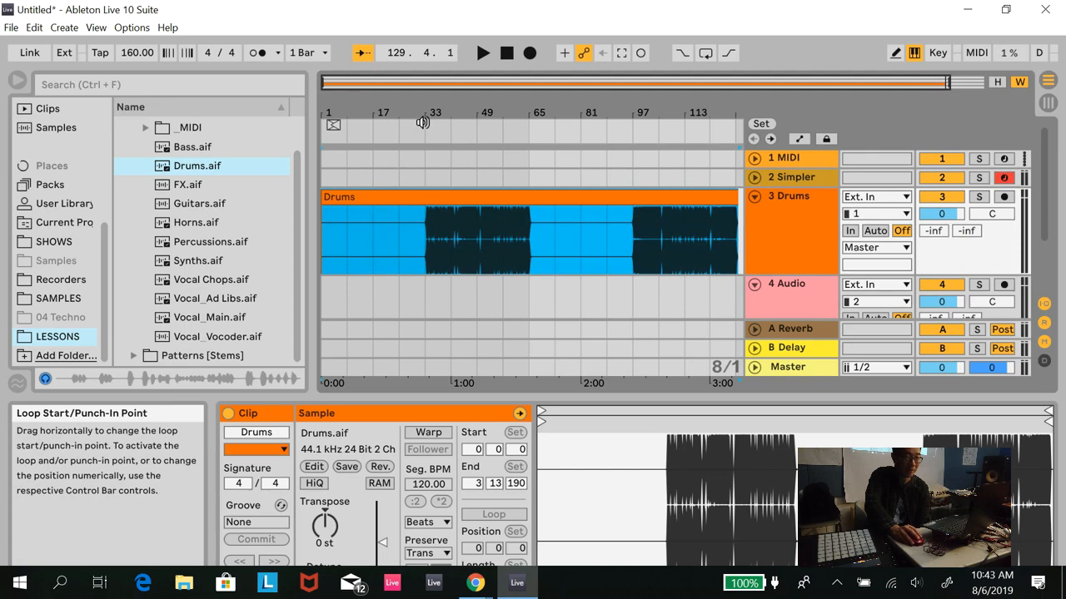
- Play the drums briefly from bar 33, where the audible part begins
click(426, 177)
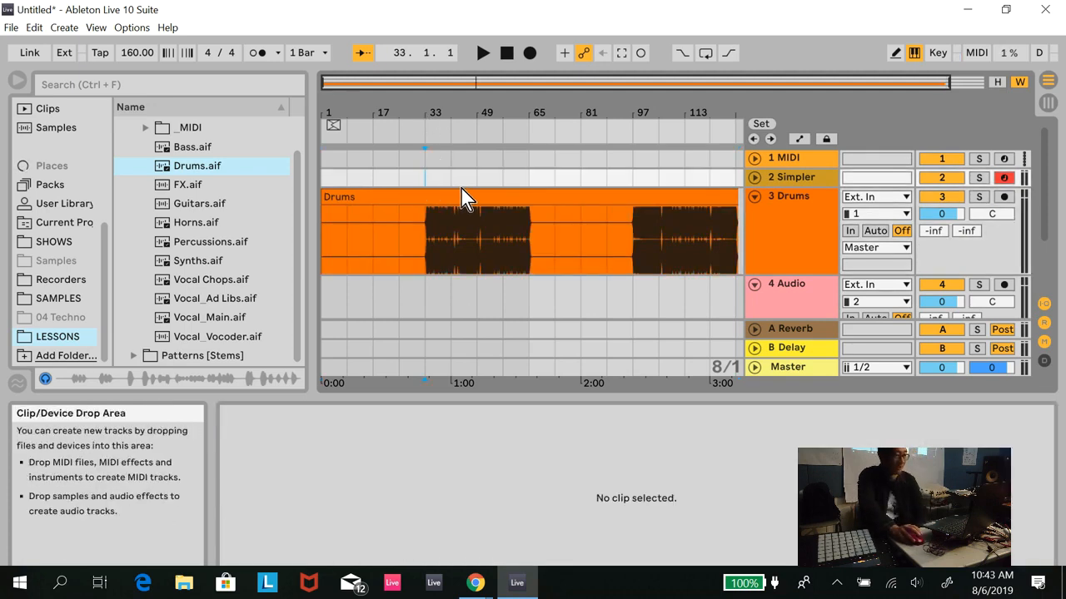
key(space)
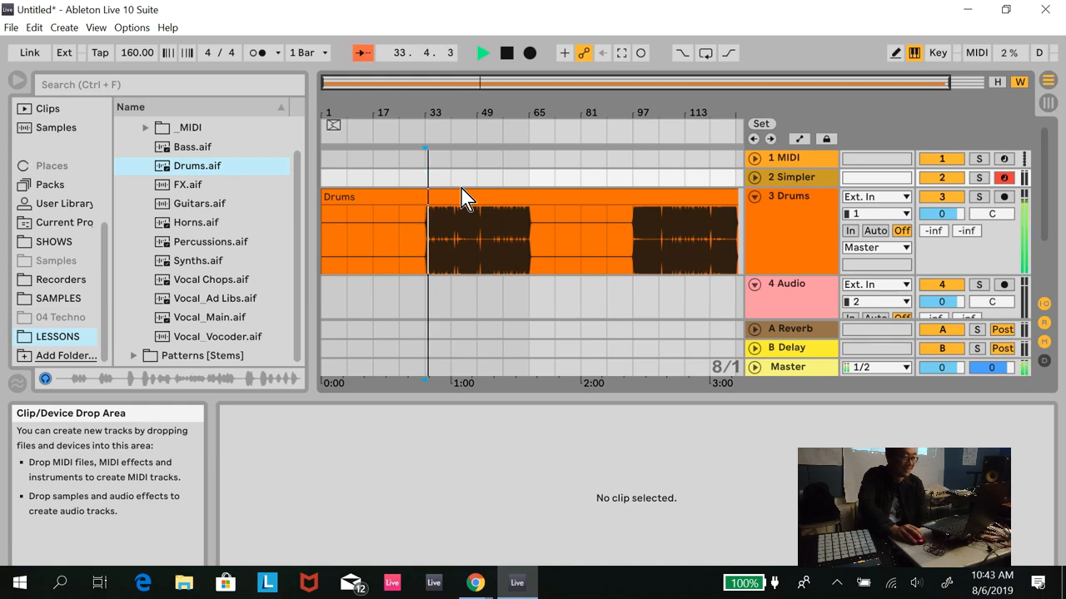
key(space)
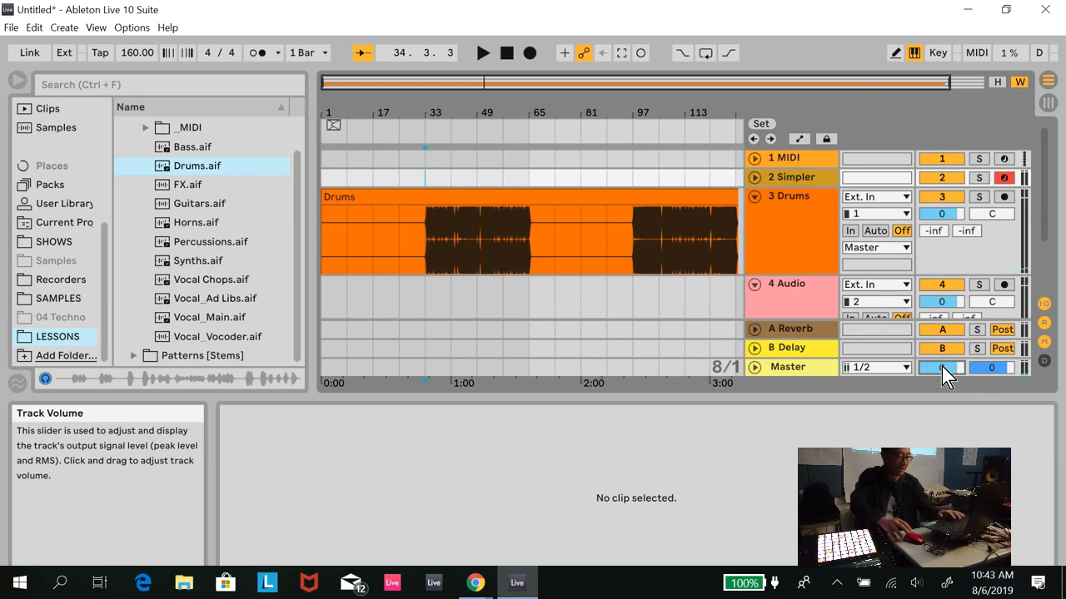
- Set the master volume and the preview/cue volume to -9 dB, and play the drums again to check the level
text(-6)
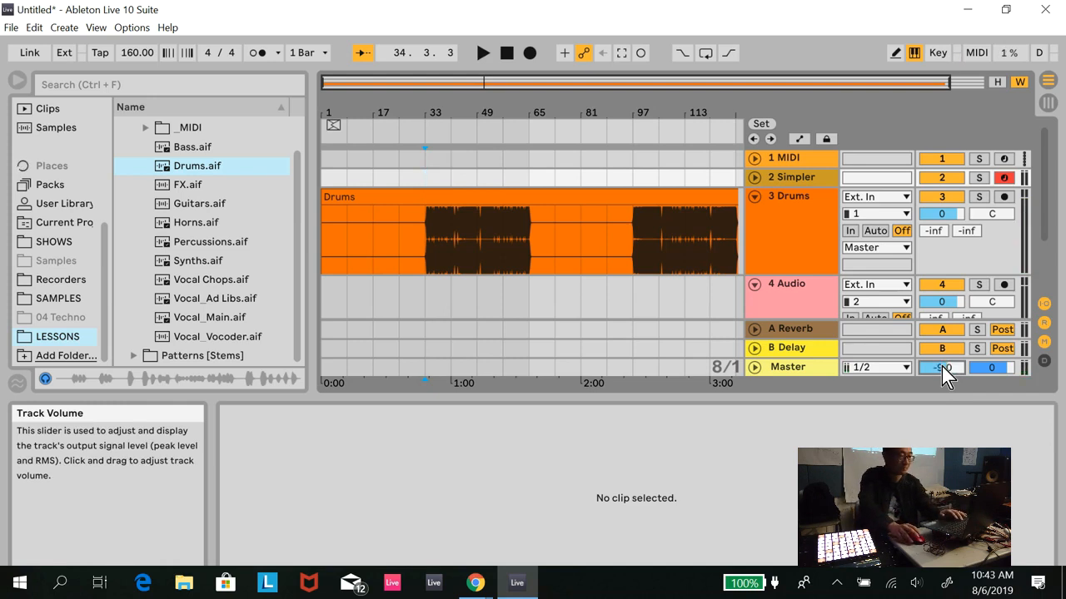
key(Return)
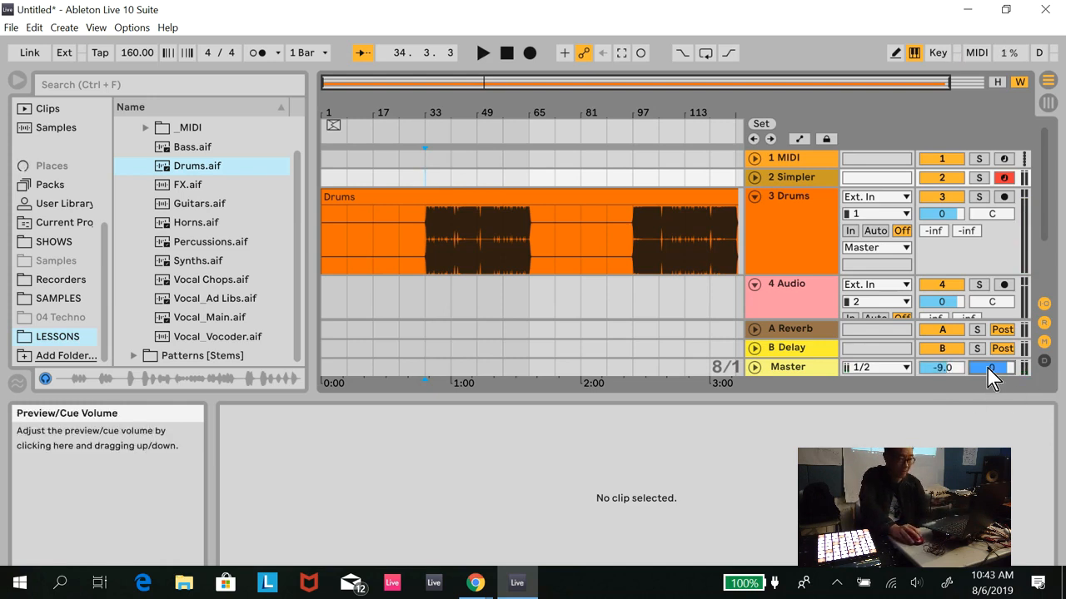
key(space)
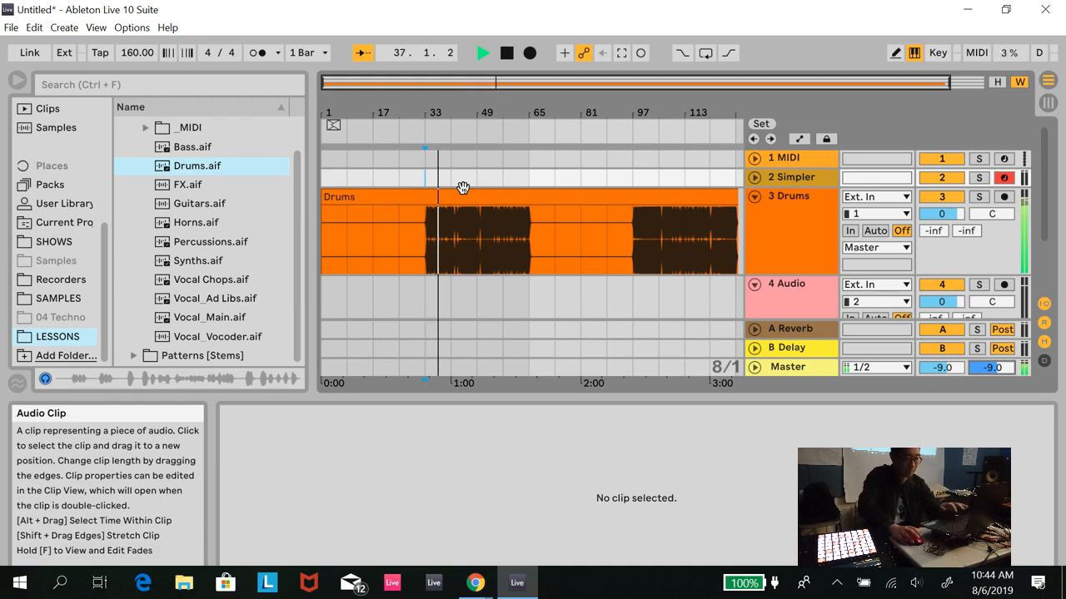
key(space)
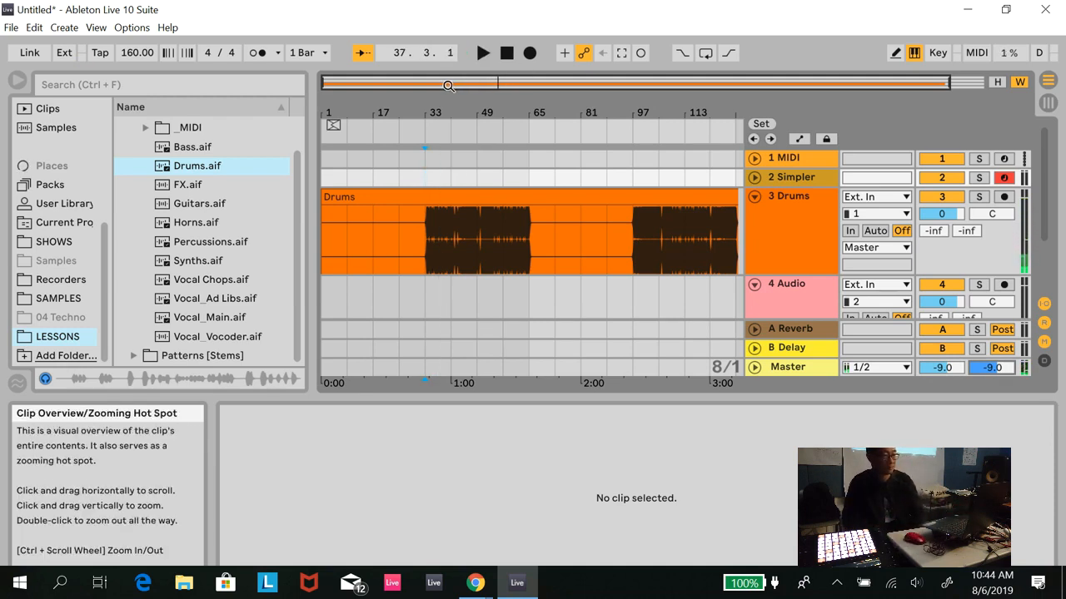
- Play the Drums clip from its first hit at 33.3.1
drag(447, 85, 476, 86)
click(456, 245)
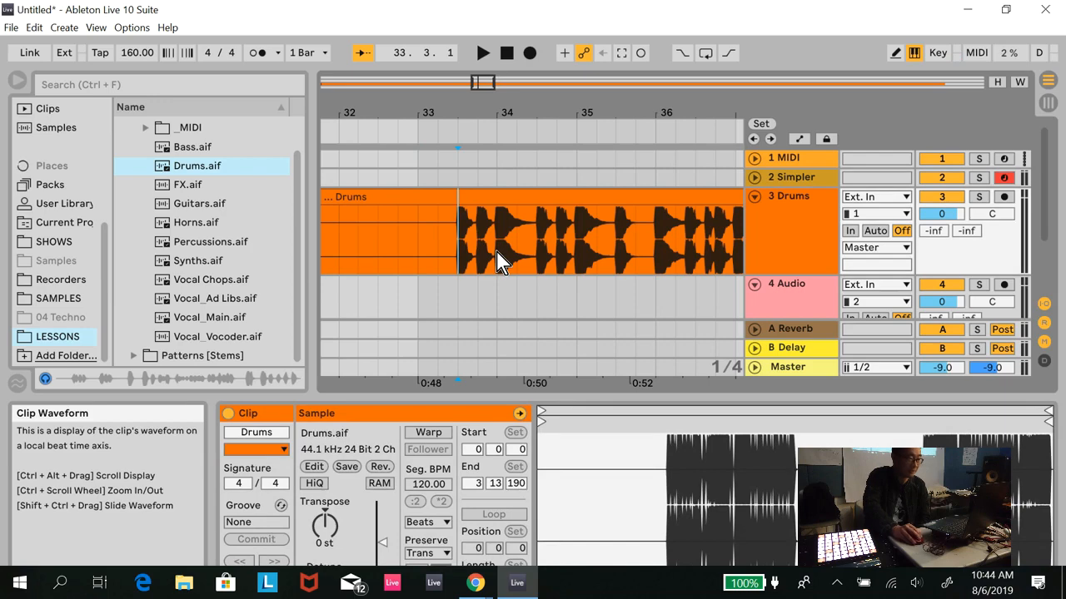
drag(483, 86, 486, 86)
key(space)
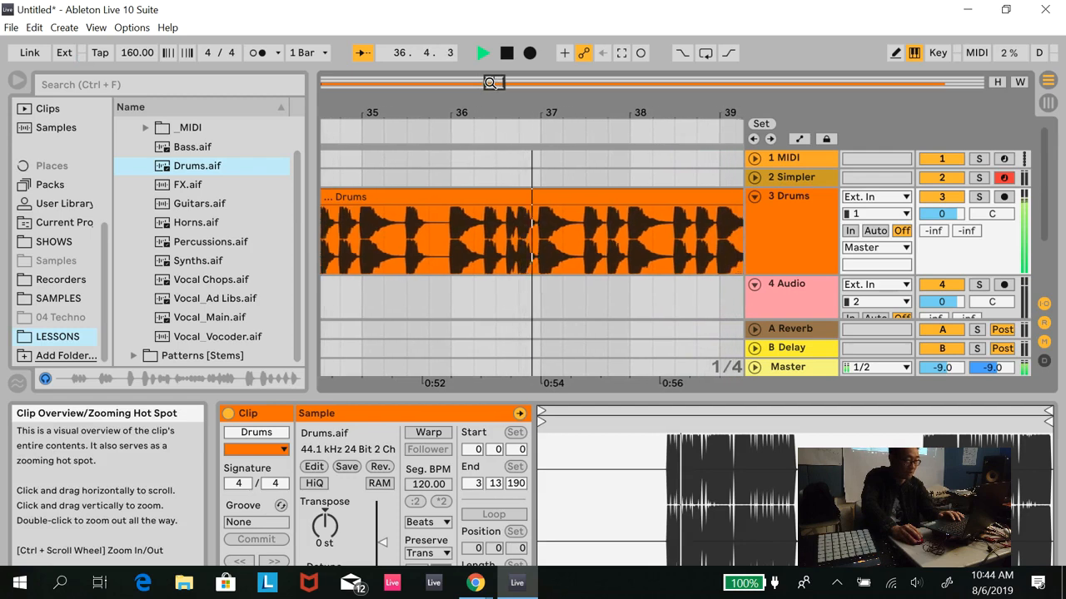
key(space)
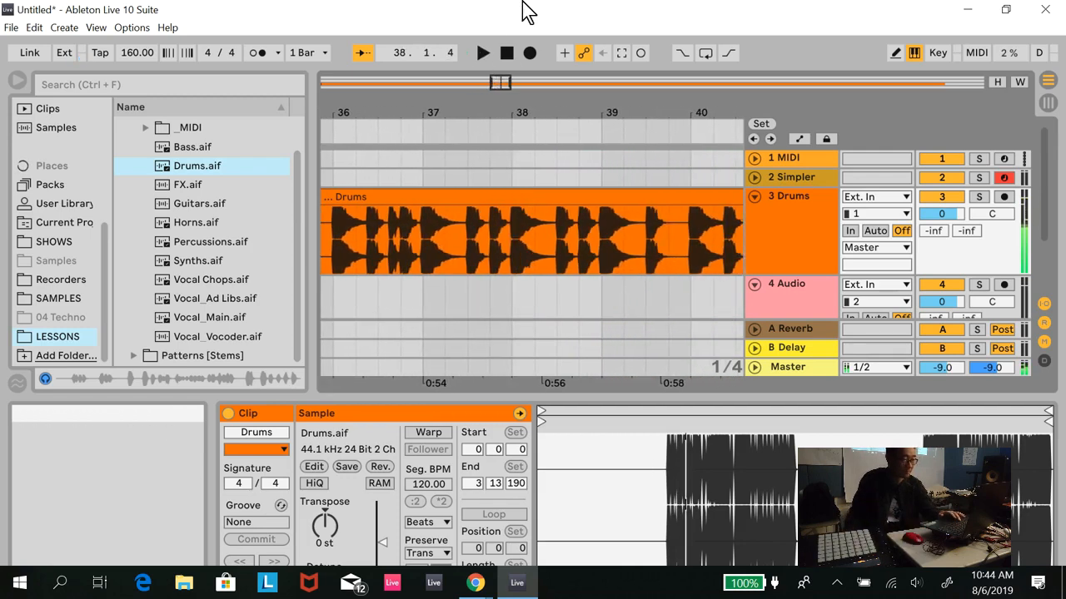
- Play the Drums clip from 35.3.1 to check that point as the loop start
drag(499, 83, 494, 83)
click(383, 243)
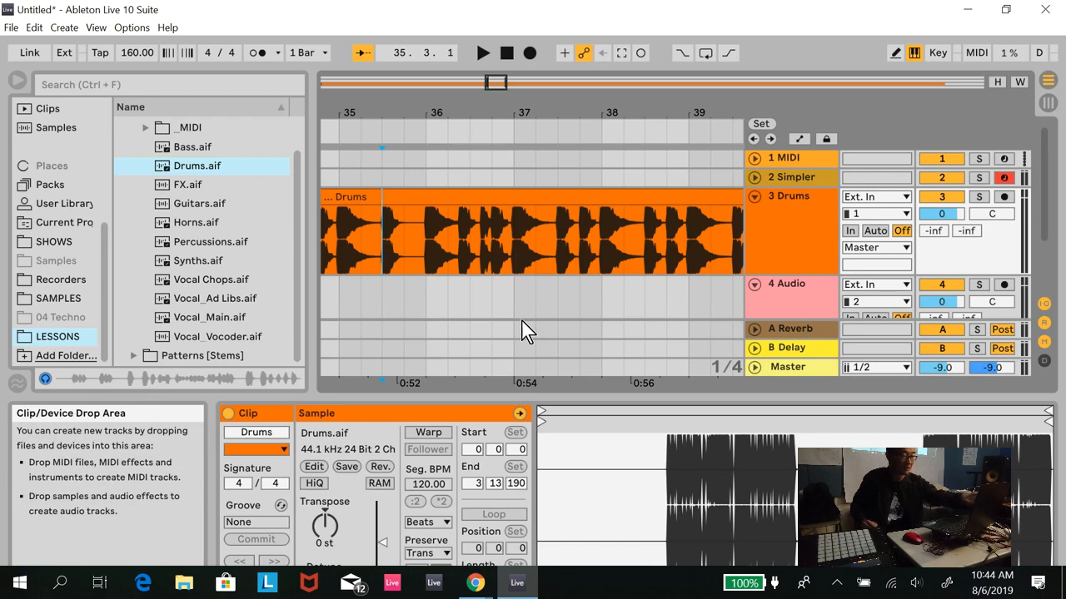
key(space)
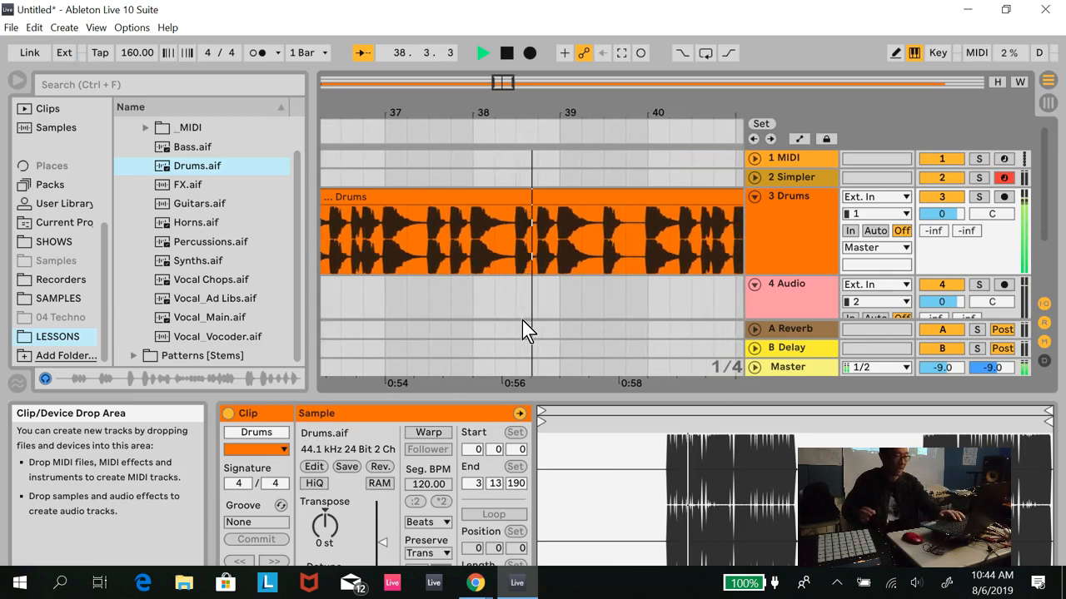
key(space)
- Split the Drums clip at 35.3.1 and delete the part before the split
drag(512, 86, 507, 81)
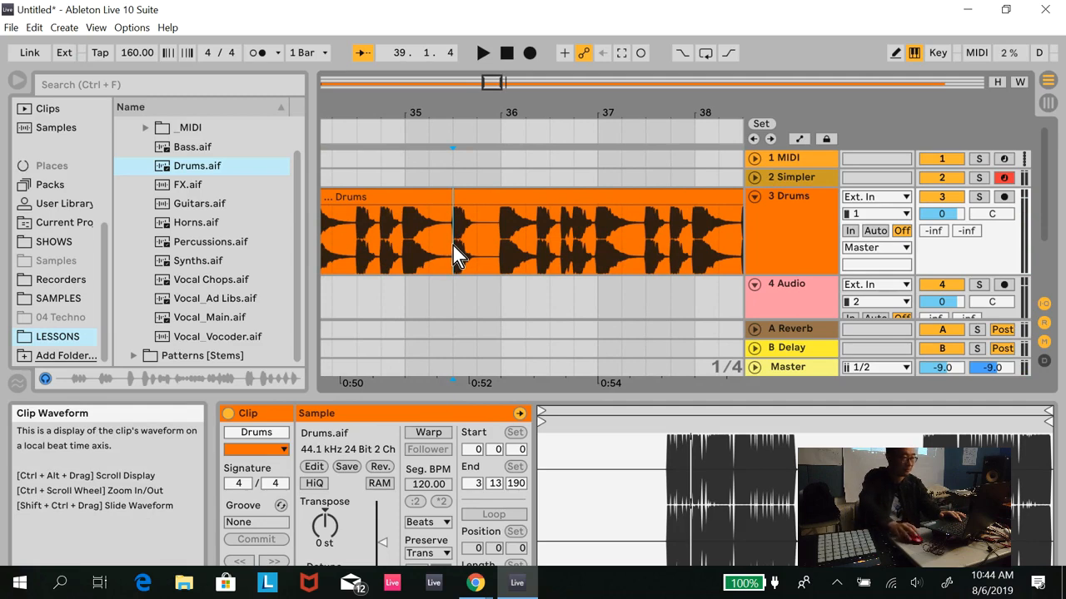
key(ctrl+e)
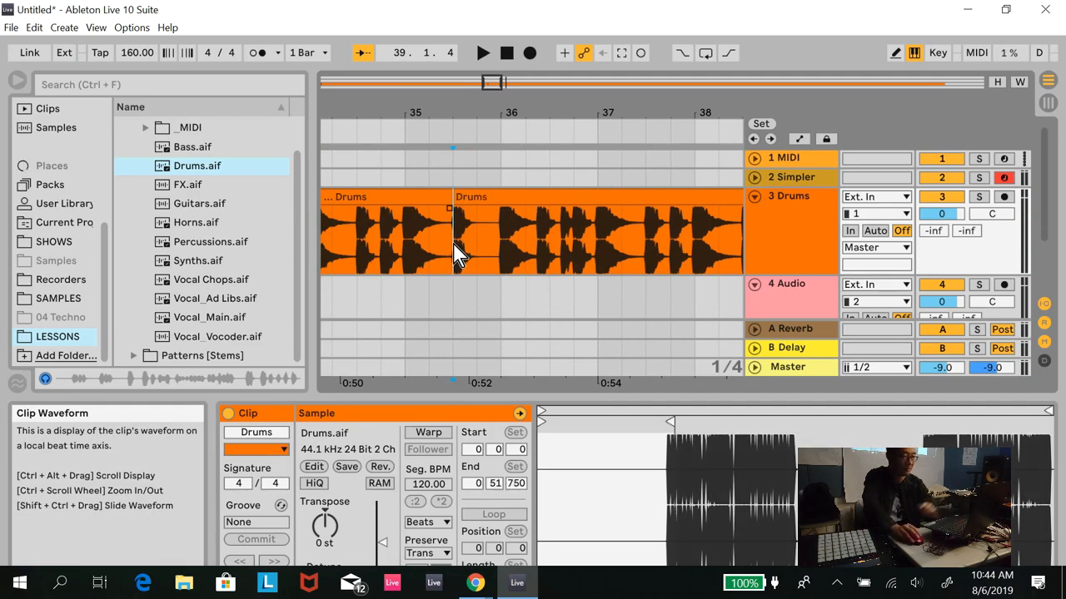
click(428, 196)
key(Delete)
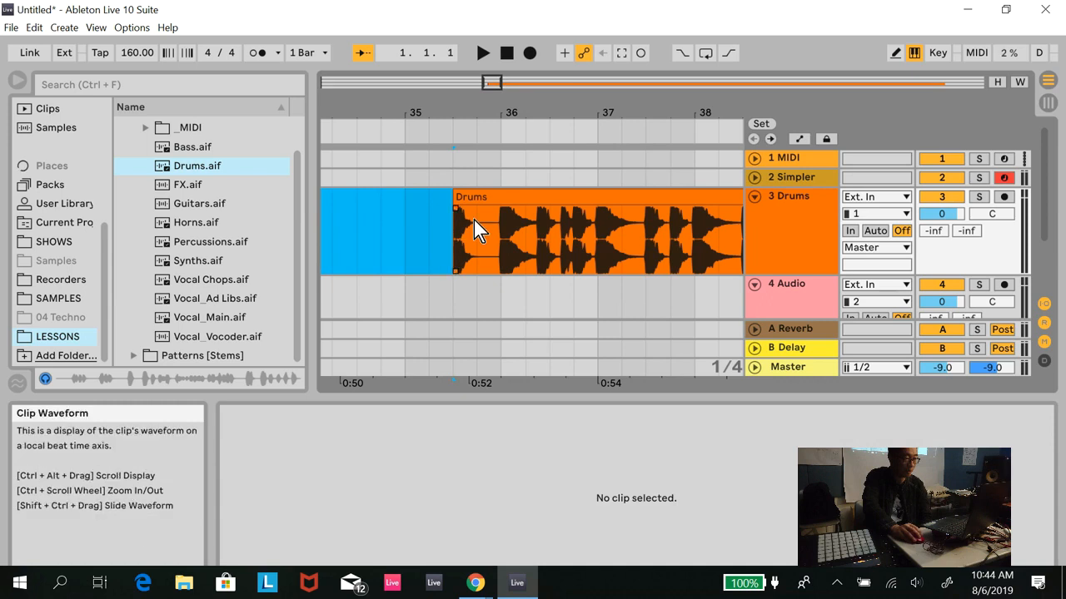
- Shorten the remaining Drums clip so that it ends at bar 45
key(space)
key(space)
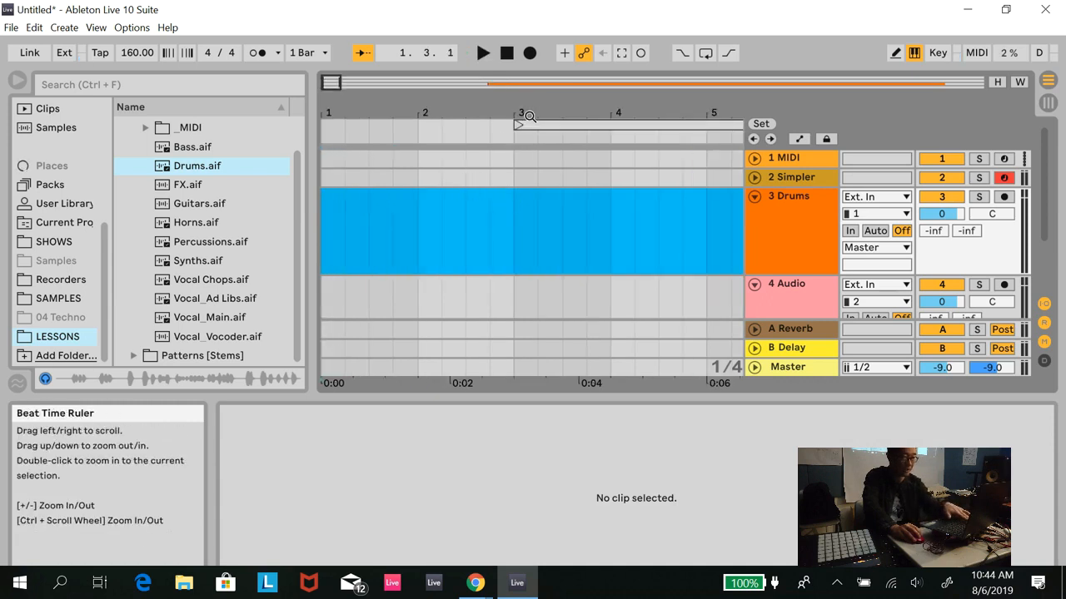
click(1020, 81)
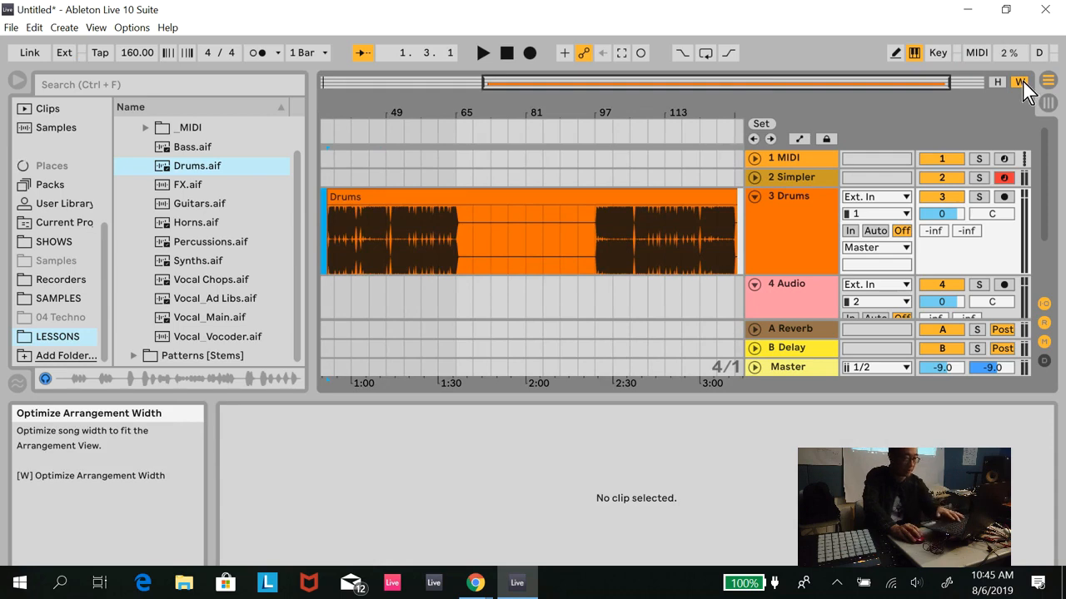
drag(731, 194, 368, 195)
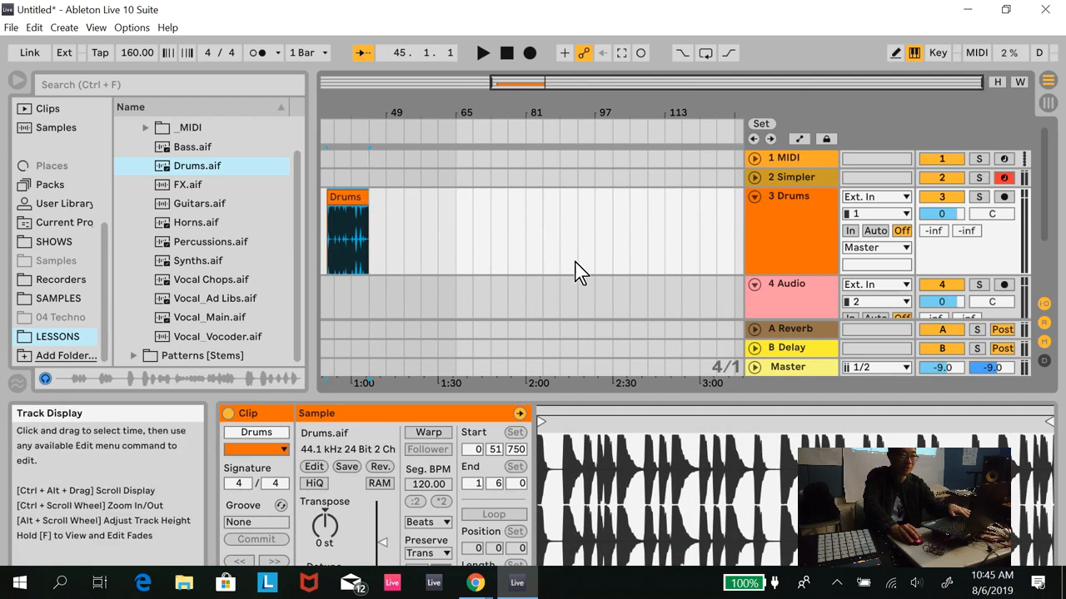
click(1021, 83)
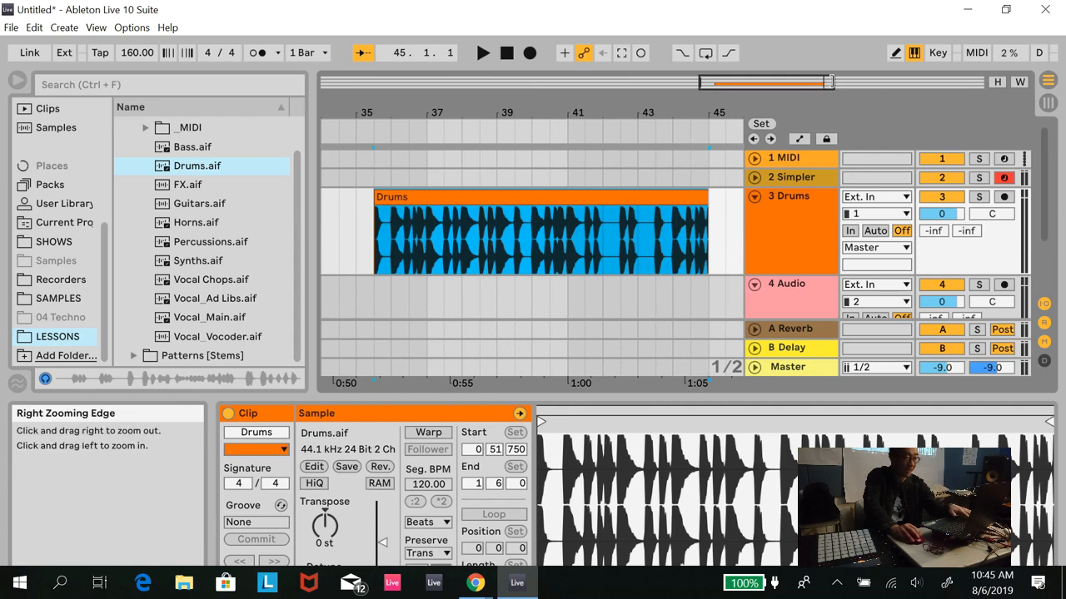
- Move the Drums clip to start at bar 35 and trim its end to bar 39
drag(403, 199, 391, 199)
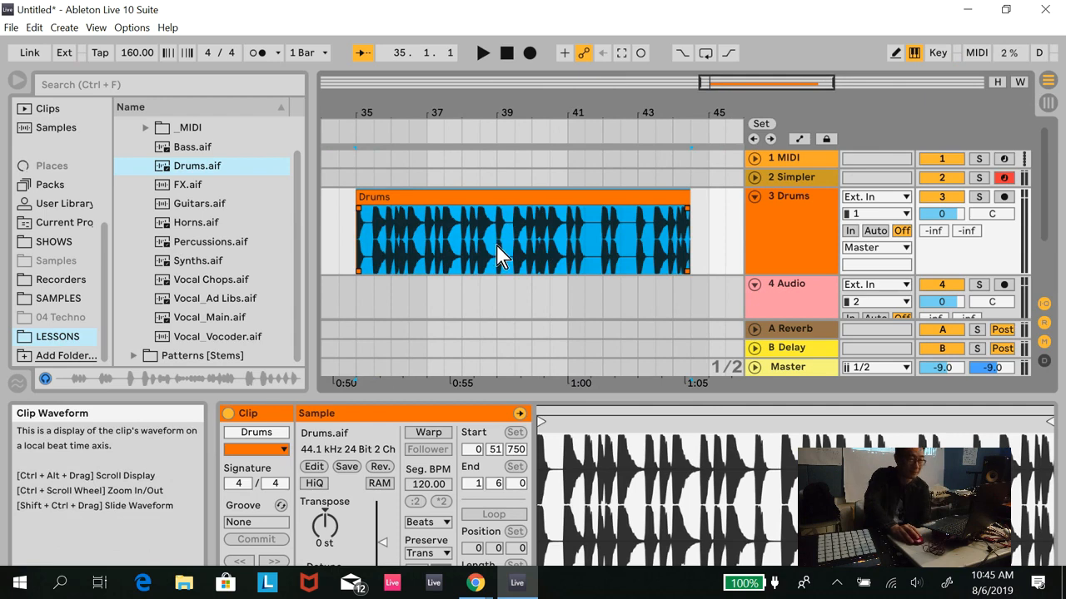
drag(688, 198, 492, 197)
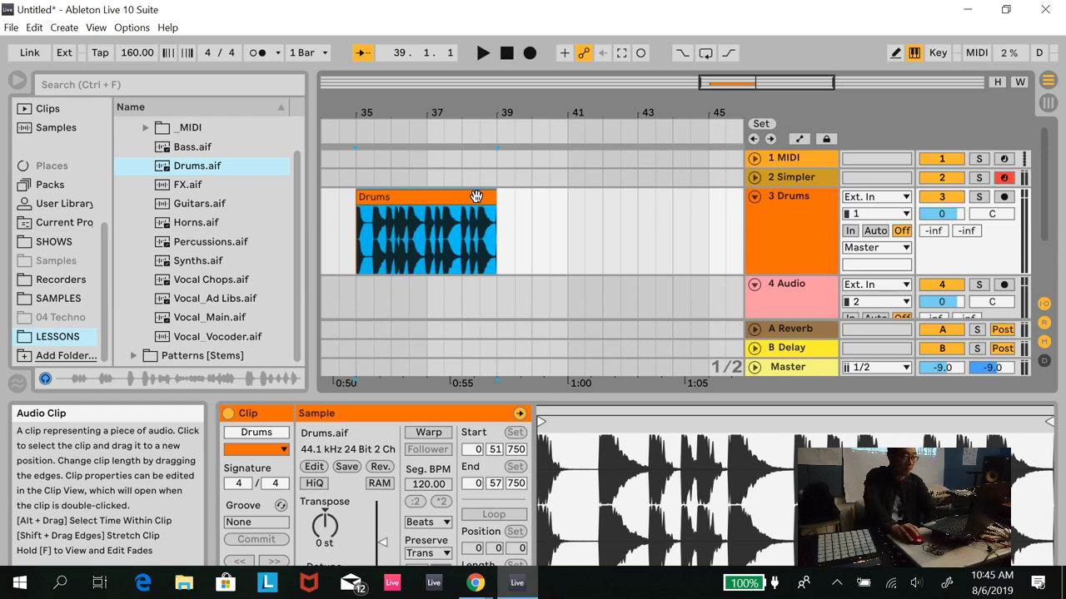
- Load the trimmed Drums clip from the arrangement into the Simpler device as its sample
click(802, 181)
double_click(802, 182)
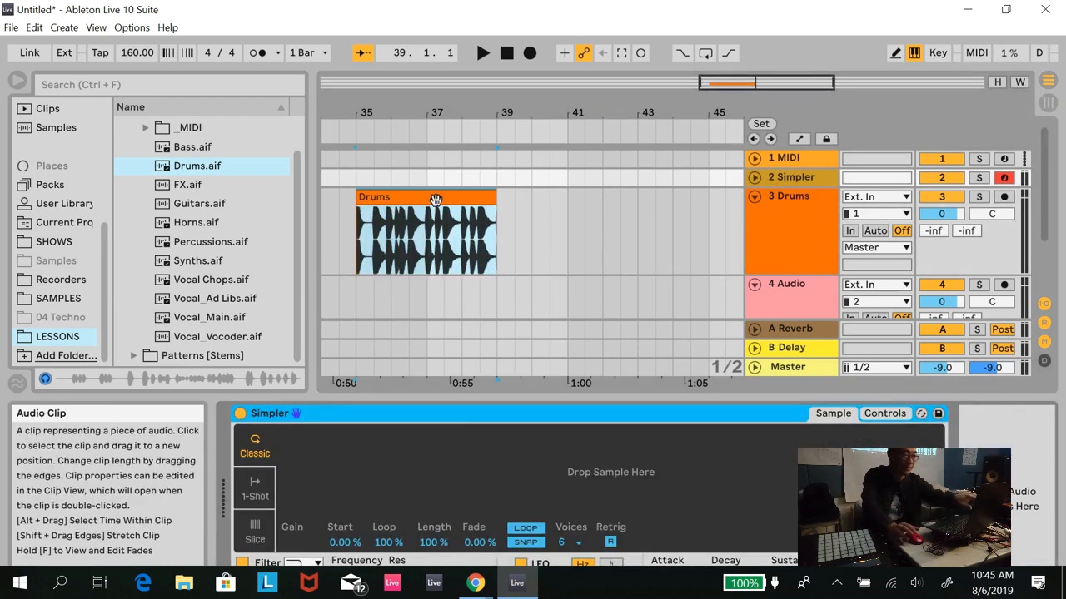
click(435, 239)
drag(436, 239, 441, 463)
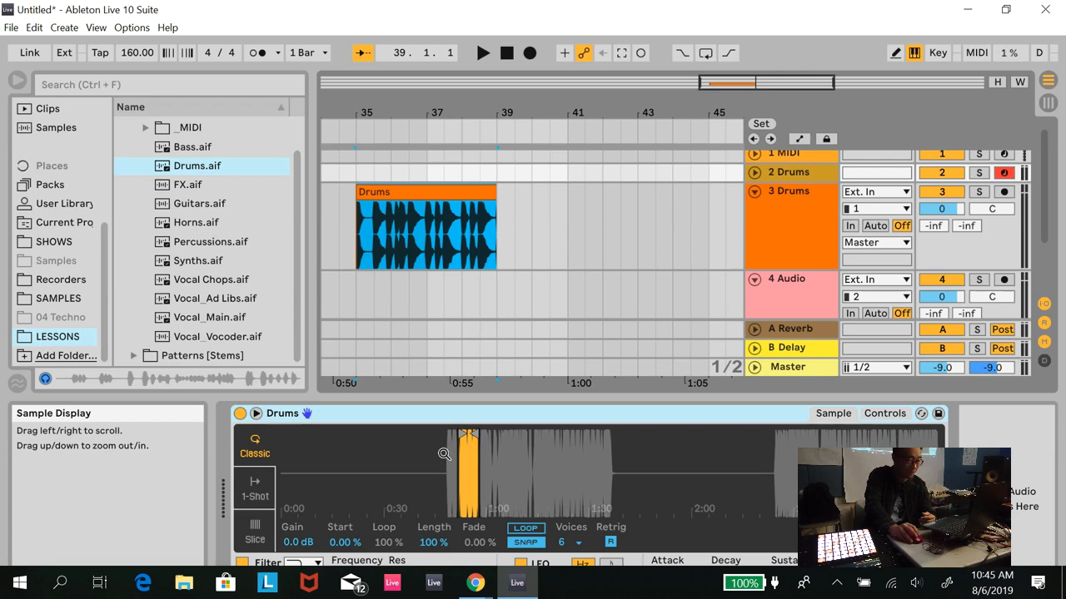
- Consolidate the four-bar Drums clip on track 3 into a new self-contained audio clip
click(789, 192)
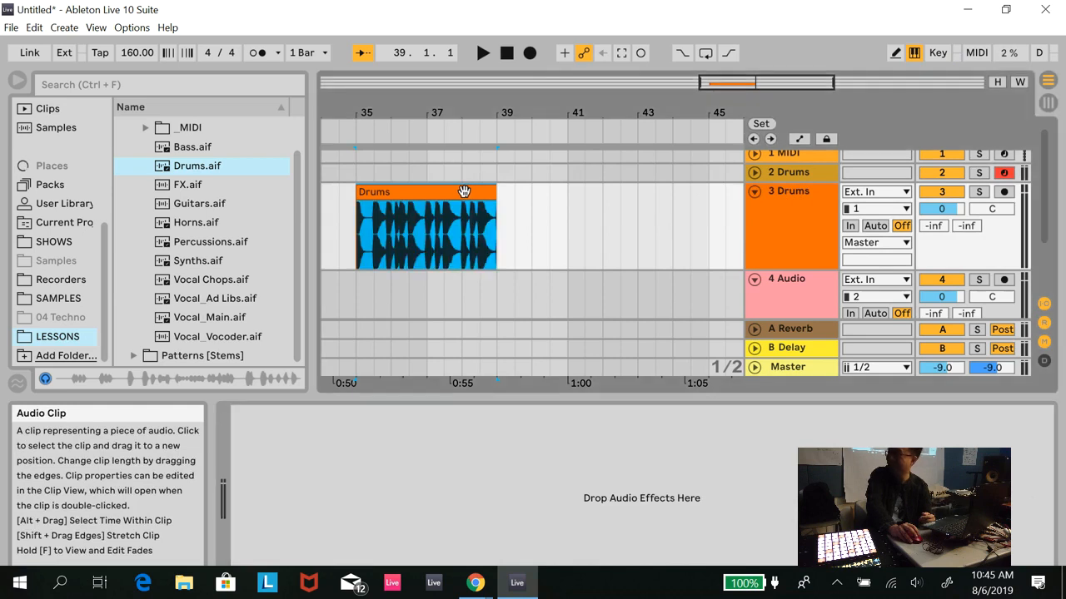
right_click(464, 191)
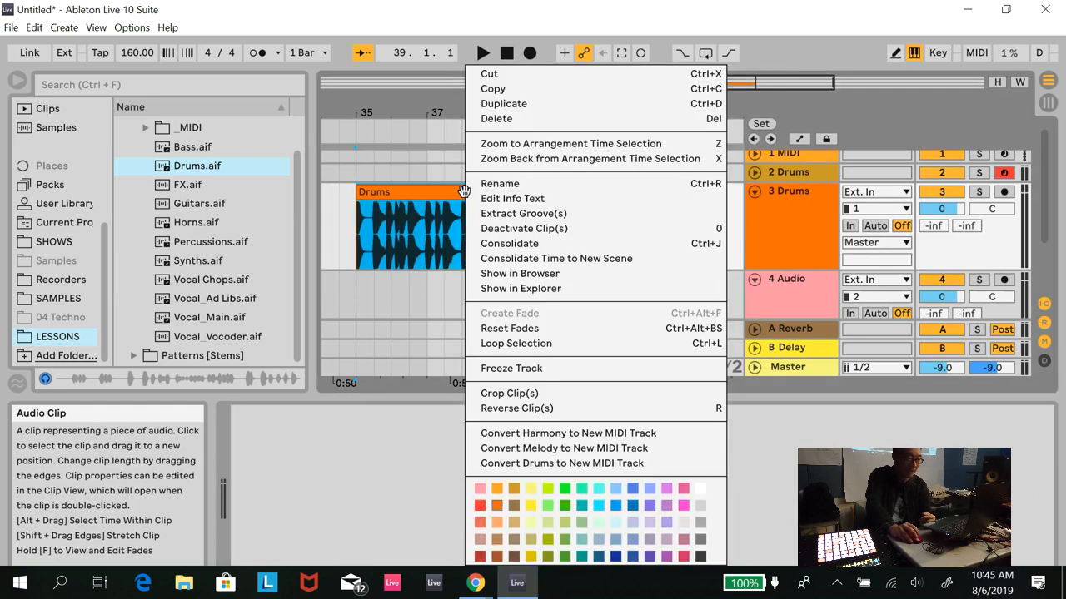
click(533, 244)
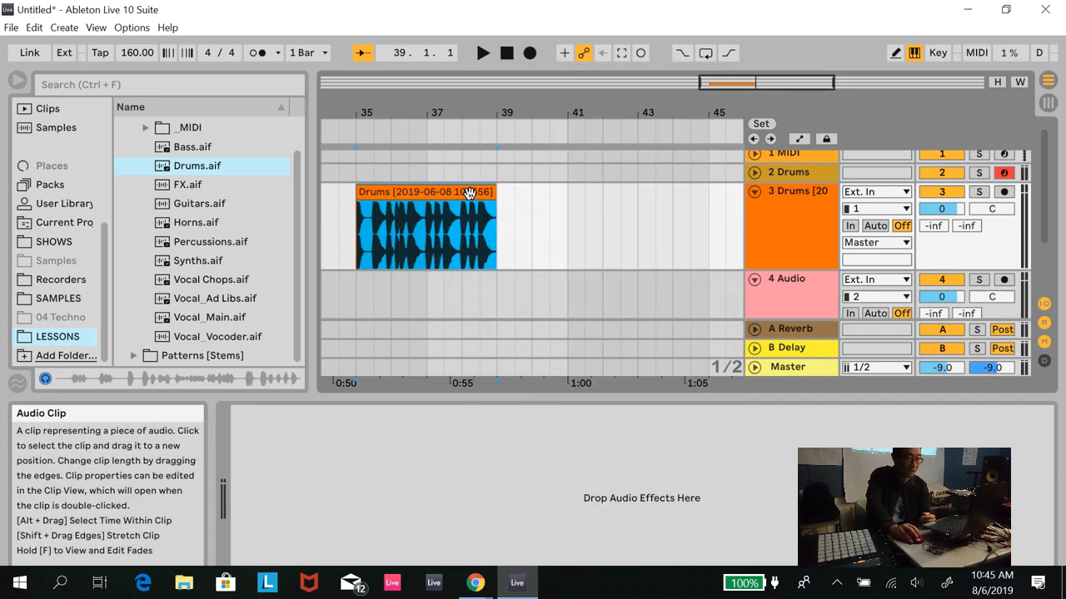
- Rename track 2, which holds the sampler instrument, as Simpler
click(808, 172)
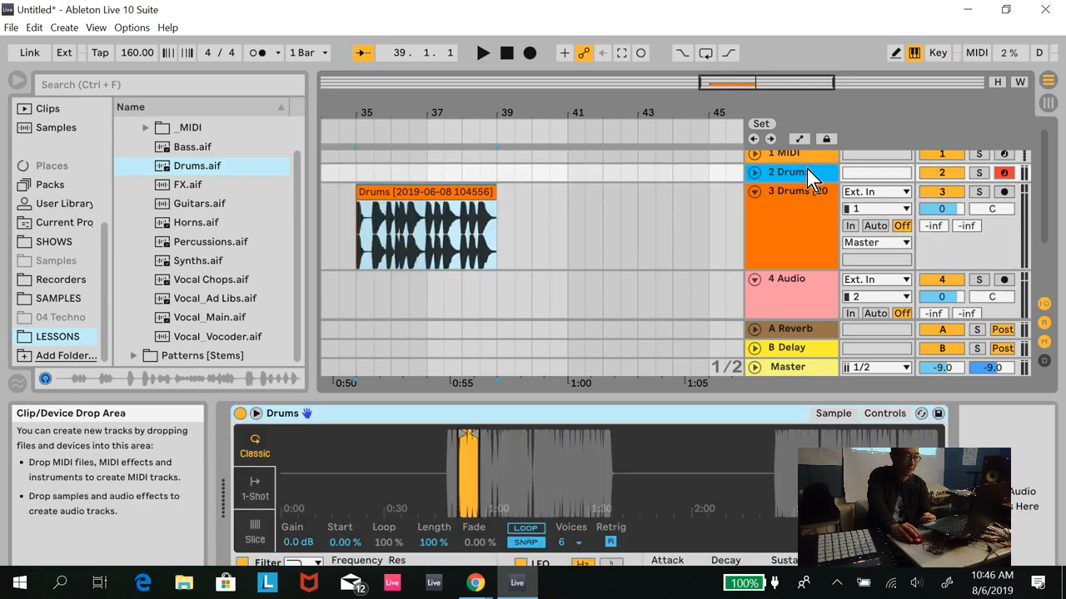
key(ctrl+r)
text(Sim)
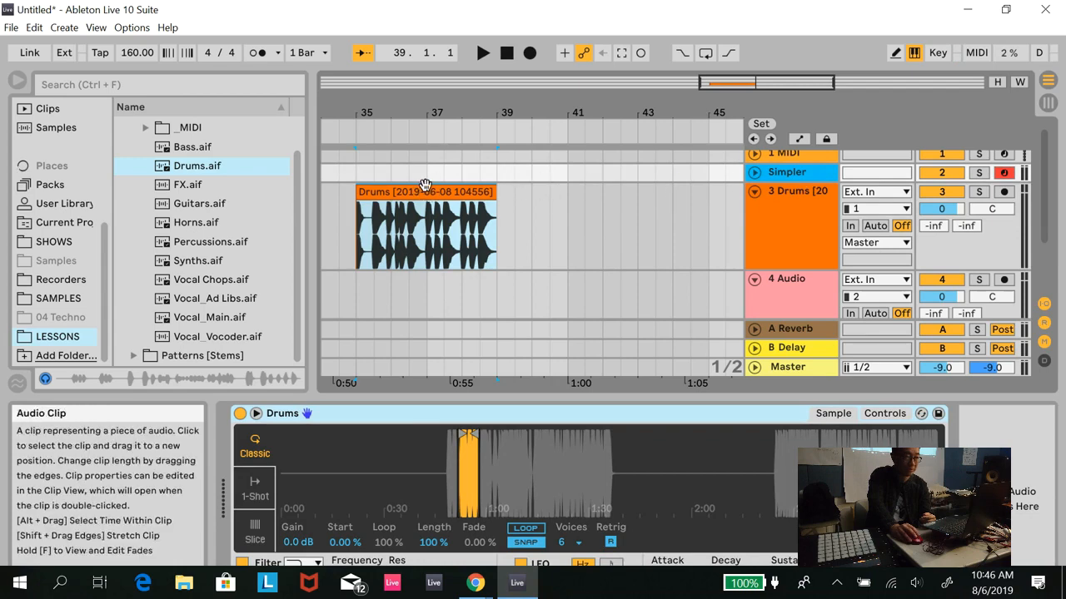
- Load the consolidated Drums clip into the Simpler device and switch it to Slice mode
drag(429, 191, 495, 399)
drag(499, 463, 500, 464)
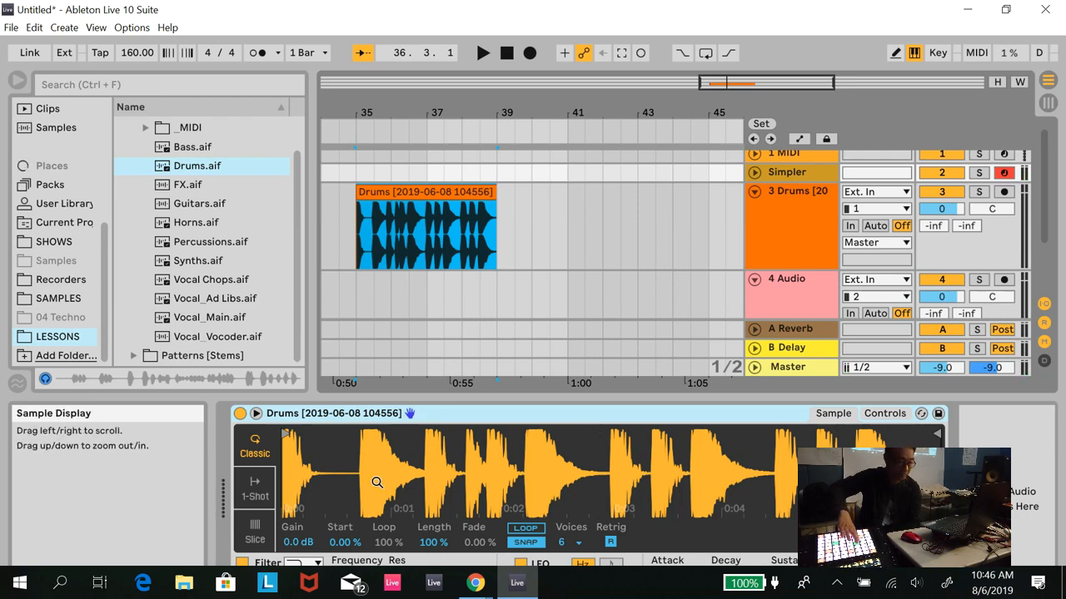
click(263, 535)
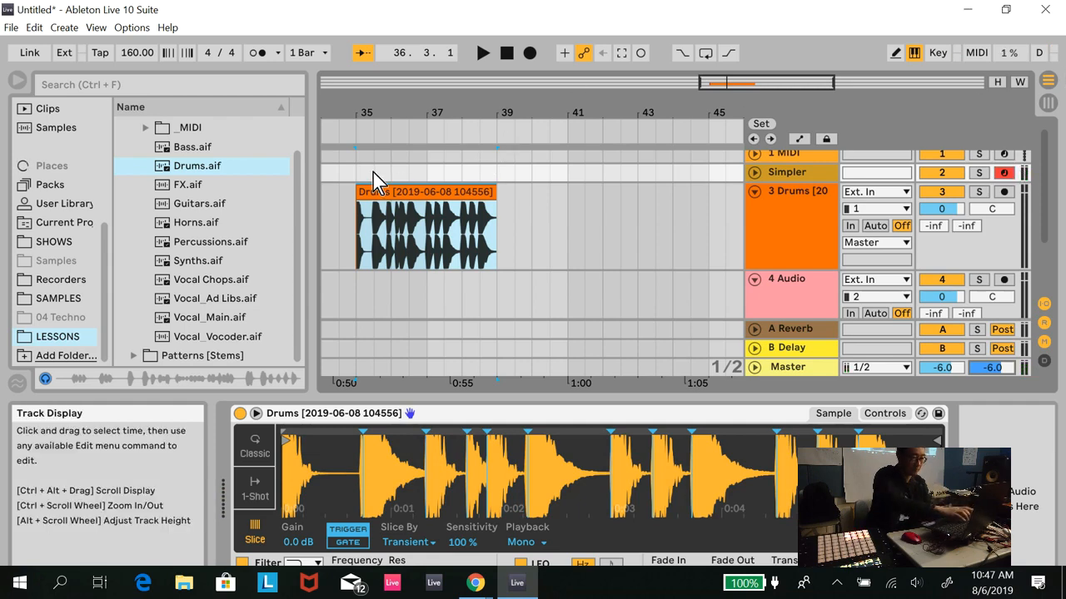
- Insert an empty MIDI clip on the Simpler track from bar 35 to bar 39 and enlarge its note editor
drag(360, 171, 493, 178)
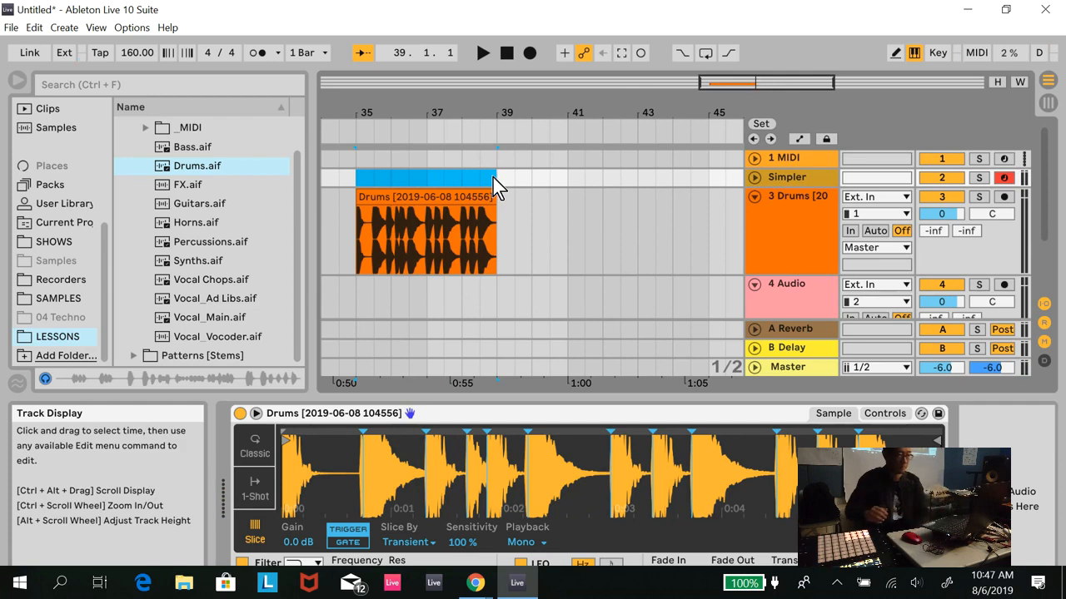
right_click(372, 186)
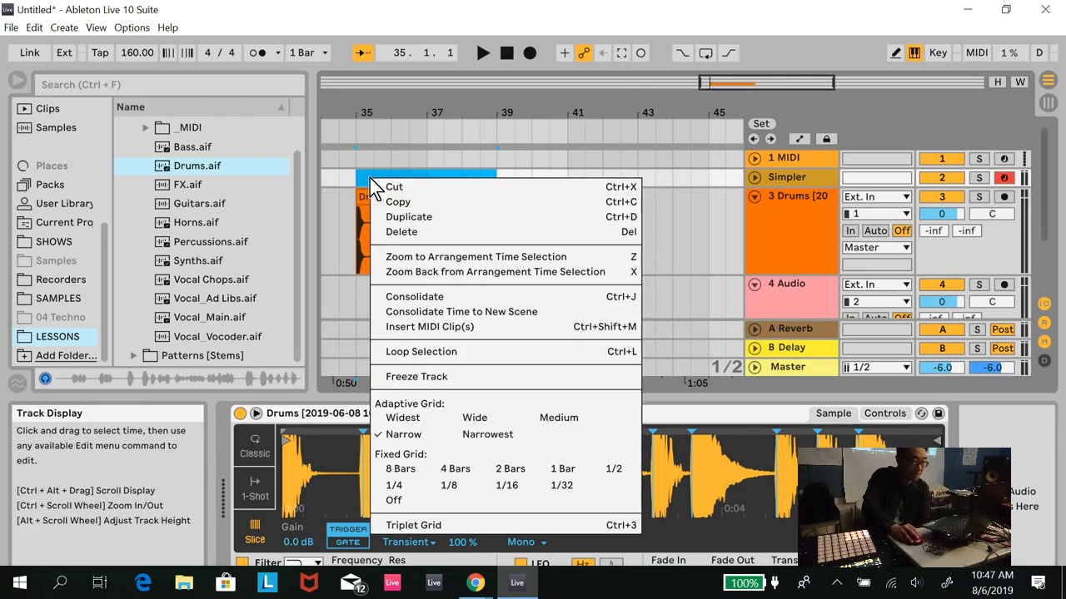
click(433, 326)
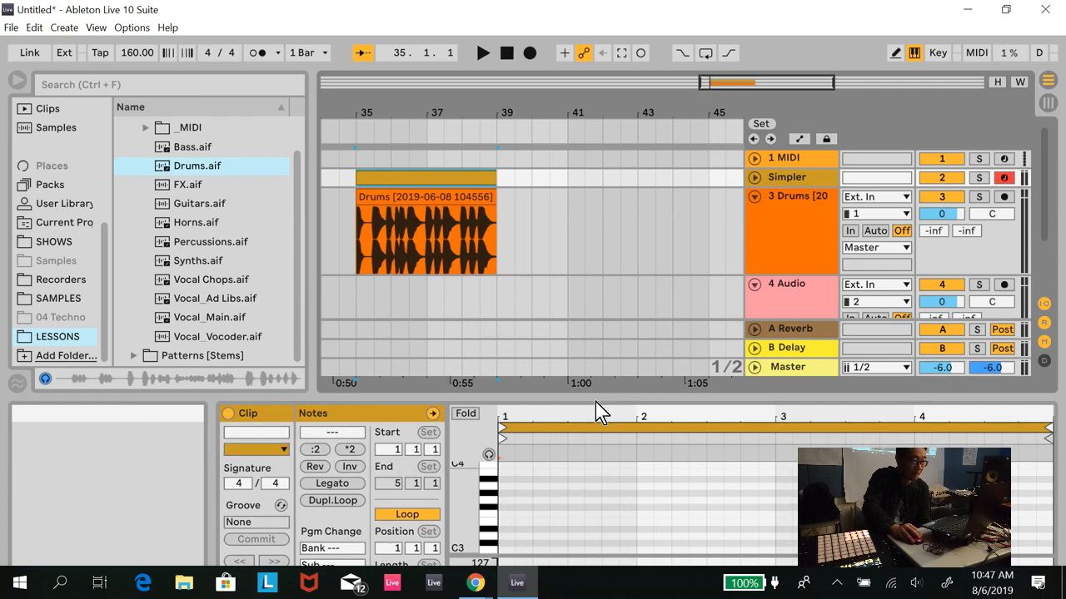
drag(595, 402, 602, 264)
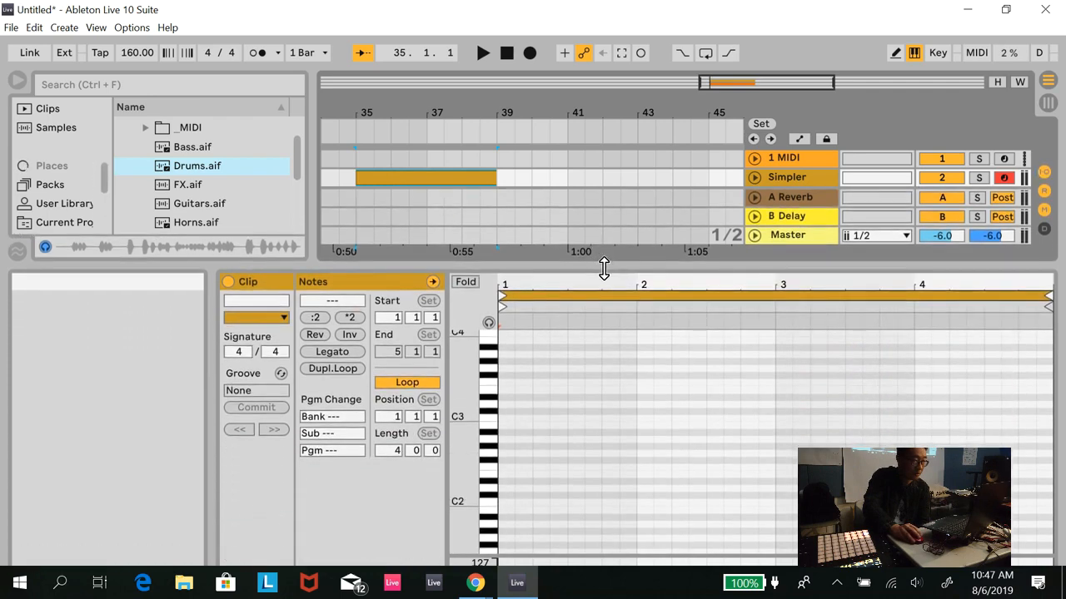
- Enable note preview for the MIDI clip, audition the low keys, and add a C1 note at the clip's start
click(489, 323)
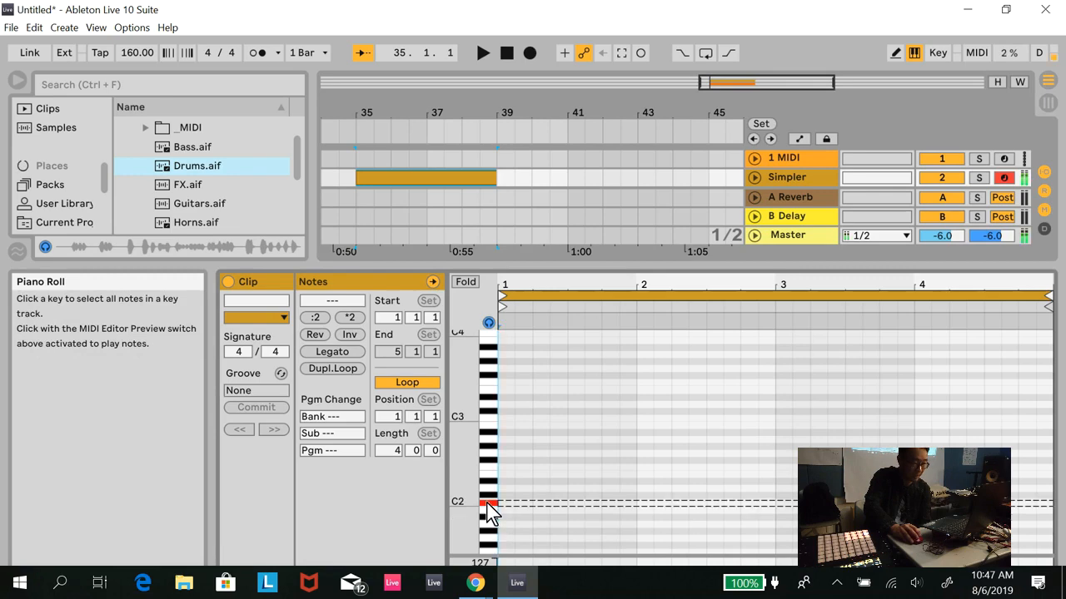
scroll(490, 531, down, 3)
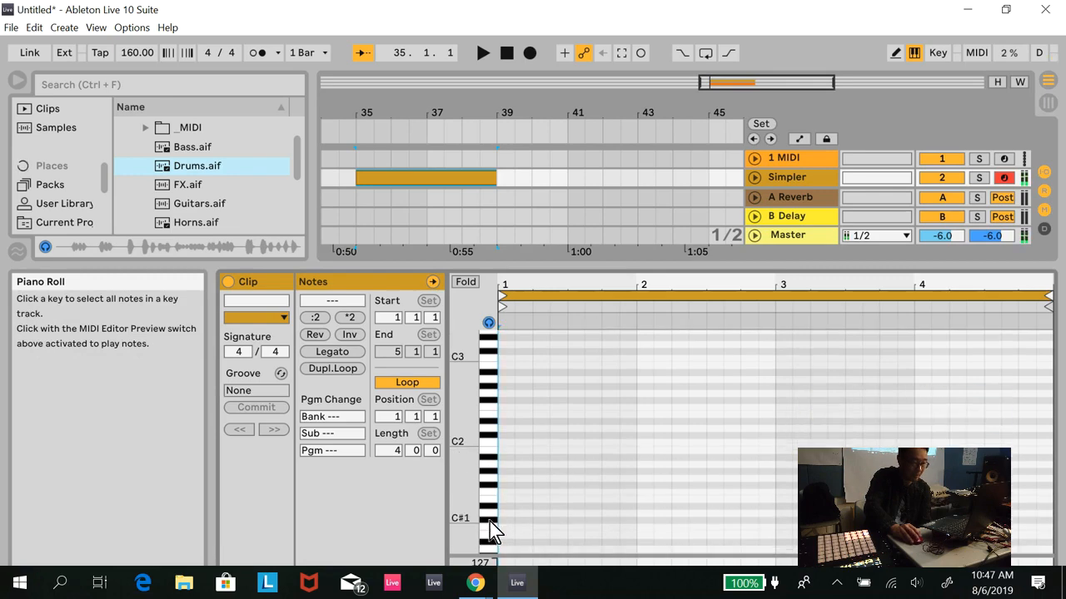
click(492, 528)
click(491, 528)
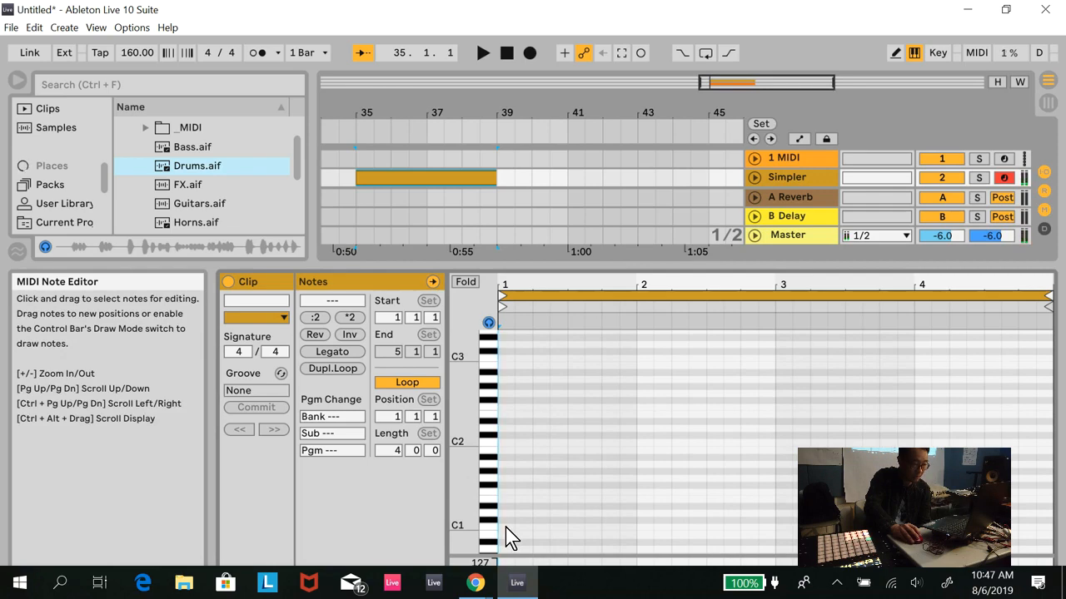
double_click(505, 528)
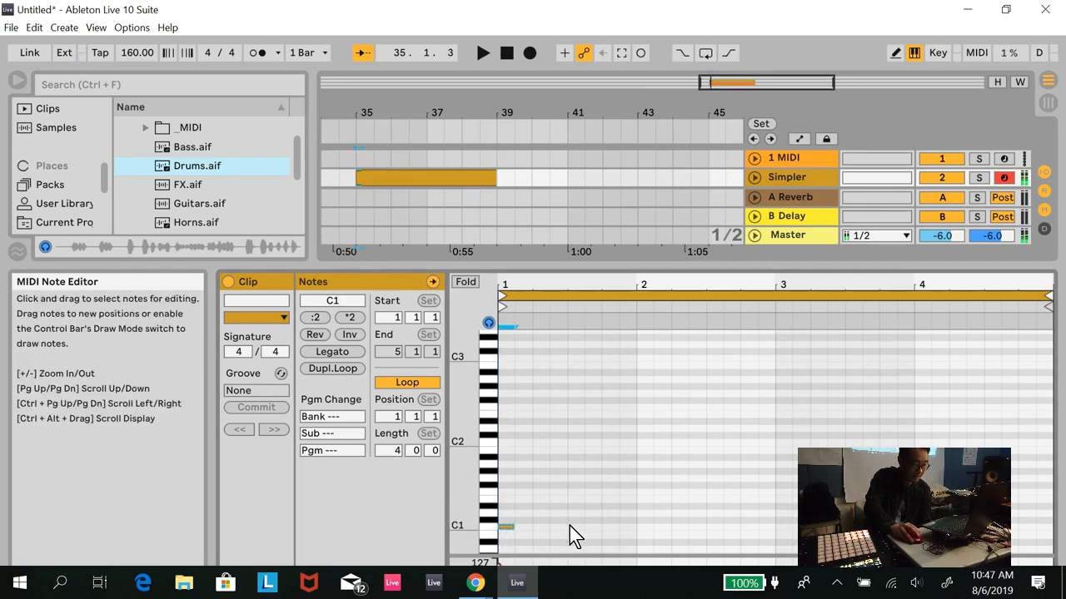
- Set the editor's fixed grid to 1/8 and add rising semitone notes from C#1 to G1, one per beat through bar 2
right_click(708, 521)
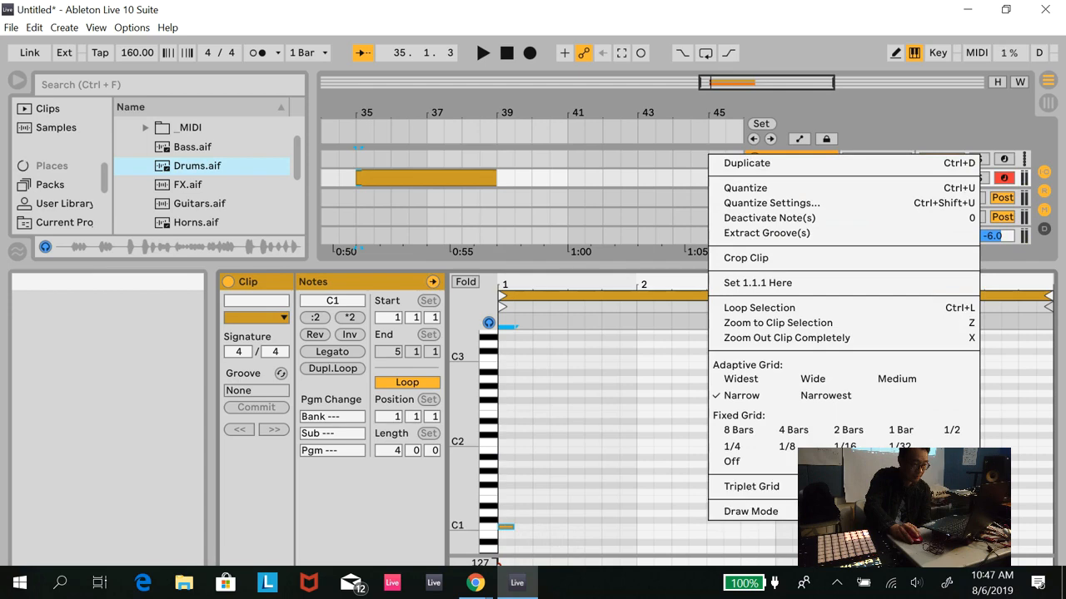
click(786, 448)
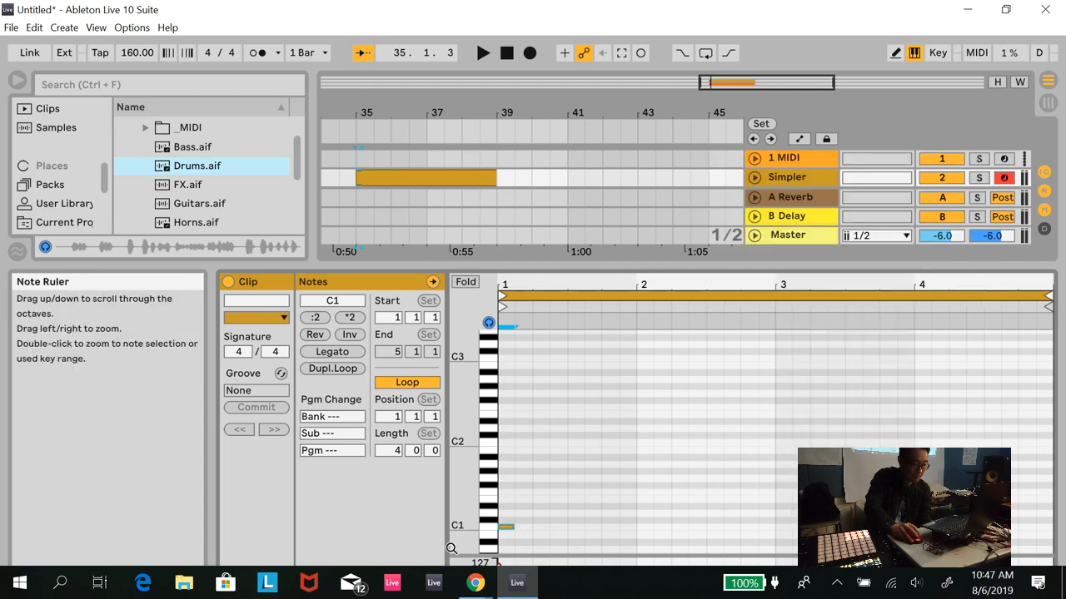
click(543, 523)
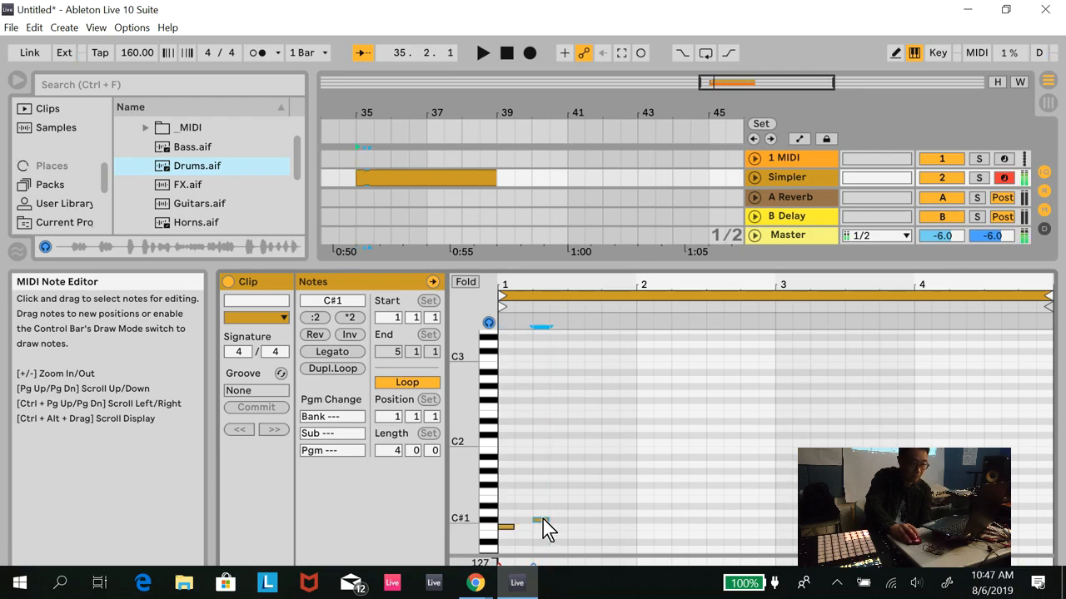
double_click(576, 513)
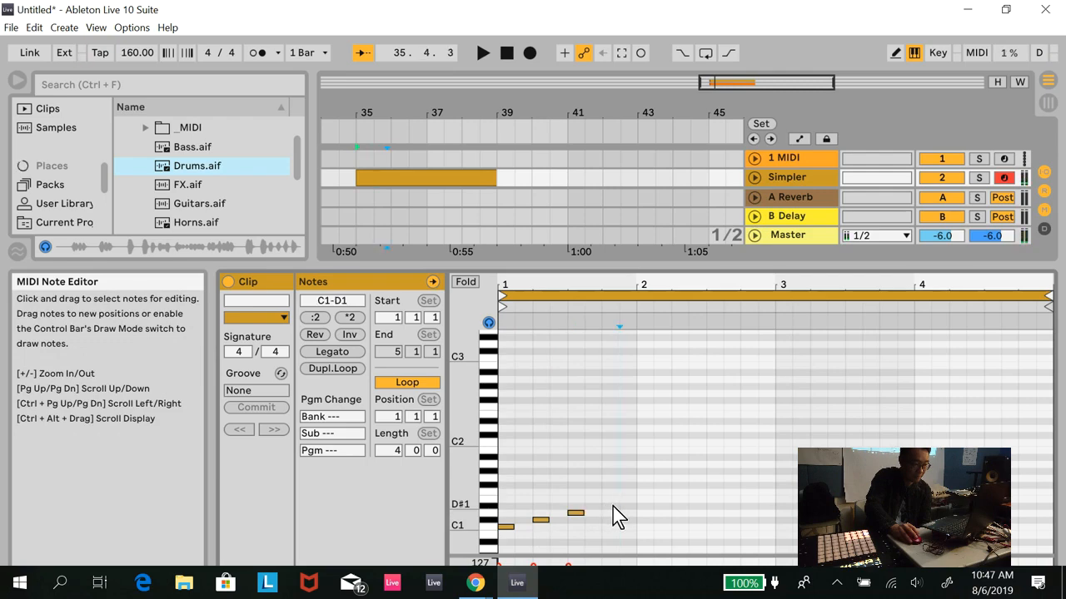
double_click(613, 506)
double_click(644, 498)
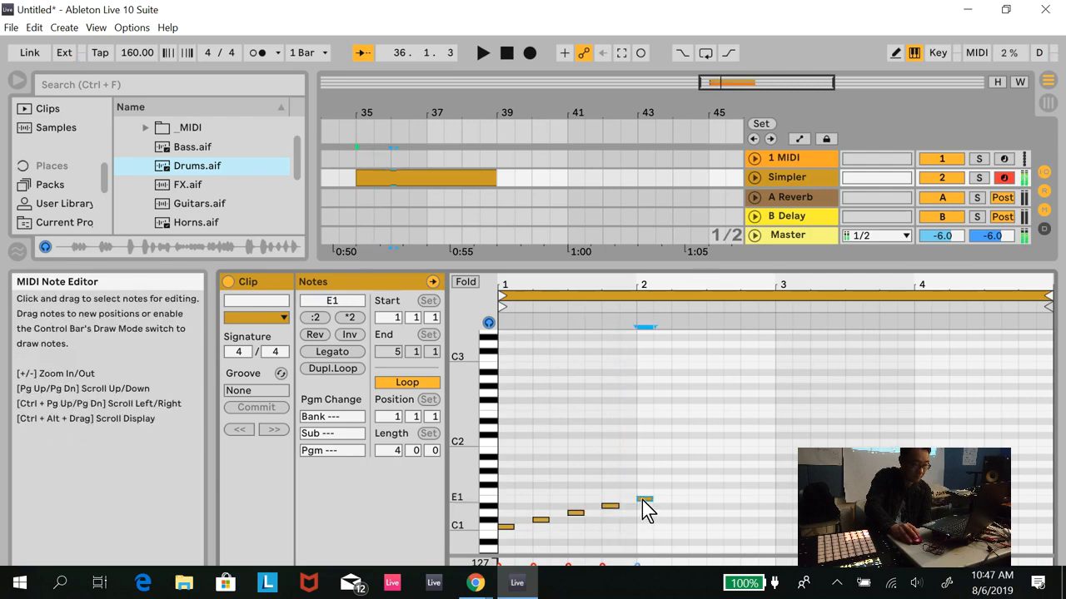
double_click(679, 492)
double_click(713, 486)
double_click(749, 479)
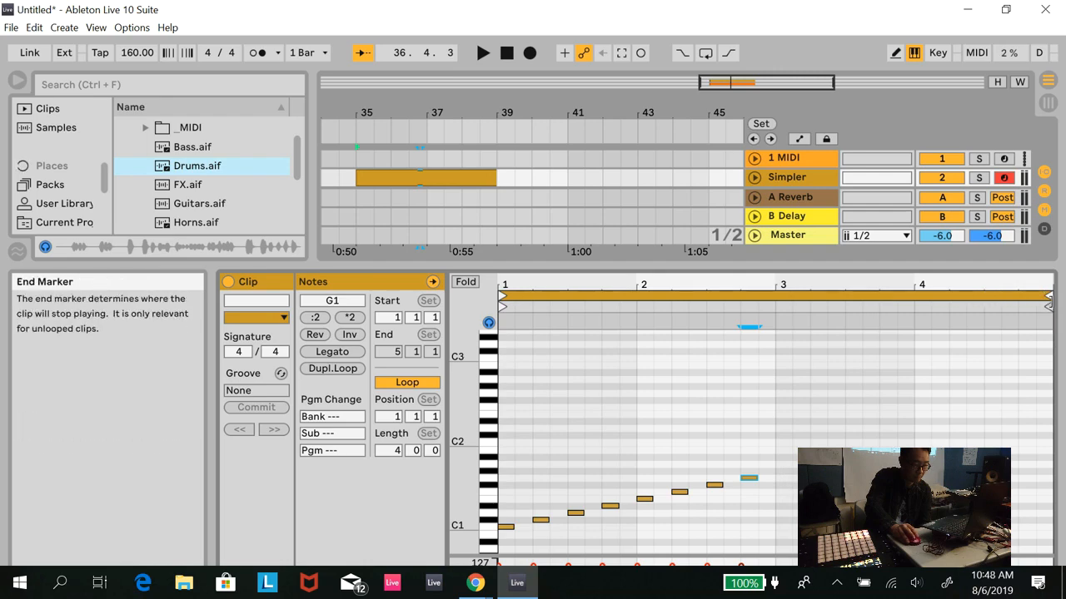
- Continue the rising slice sequence in bar 3 with G#1, A1, A#1 and B1, one note per beat
scroll(413, 179, down, 1)
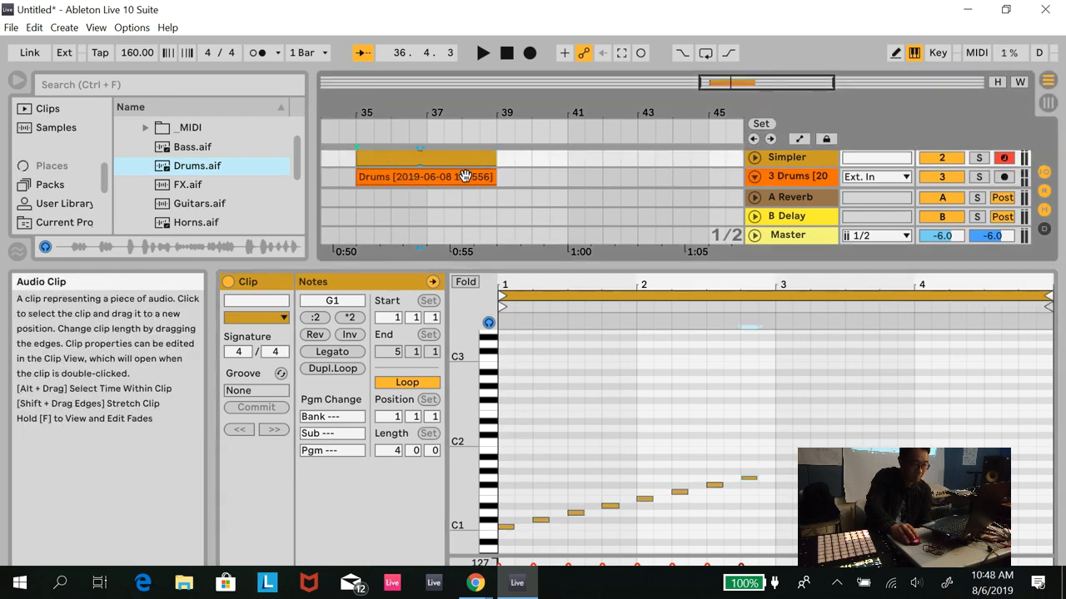
click(788, 475)
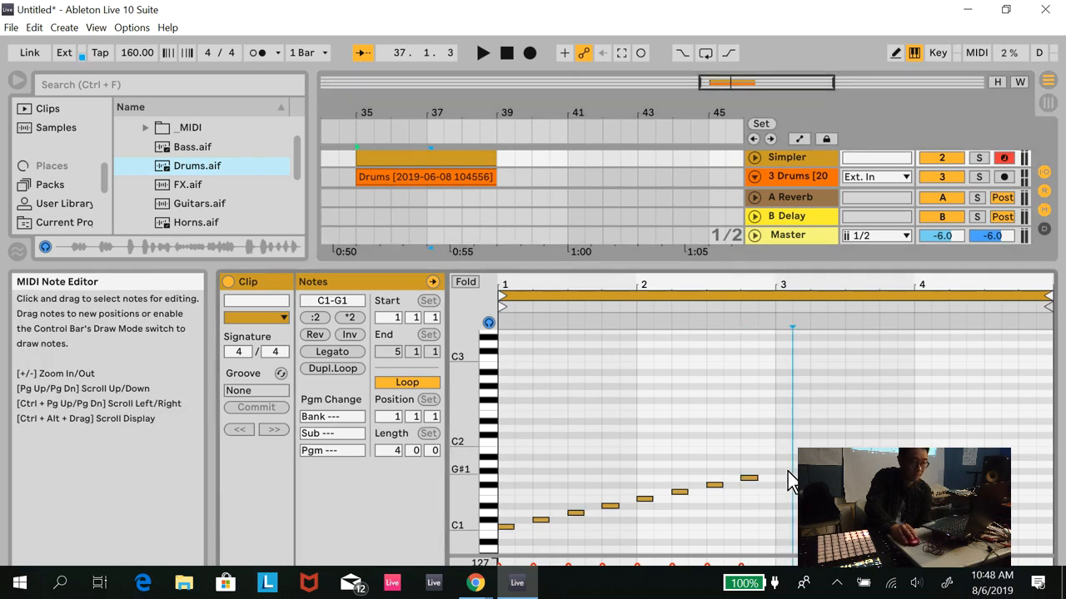
double_click(787, 475)
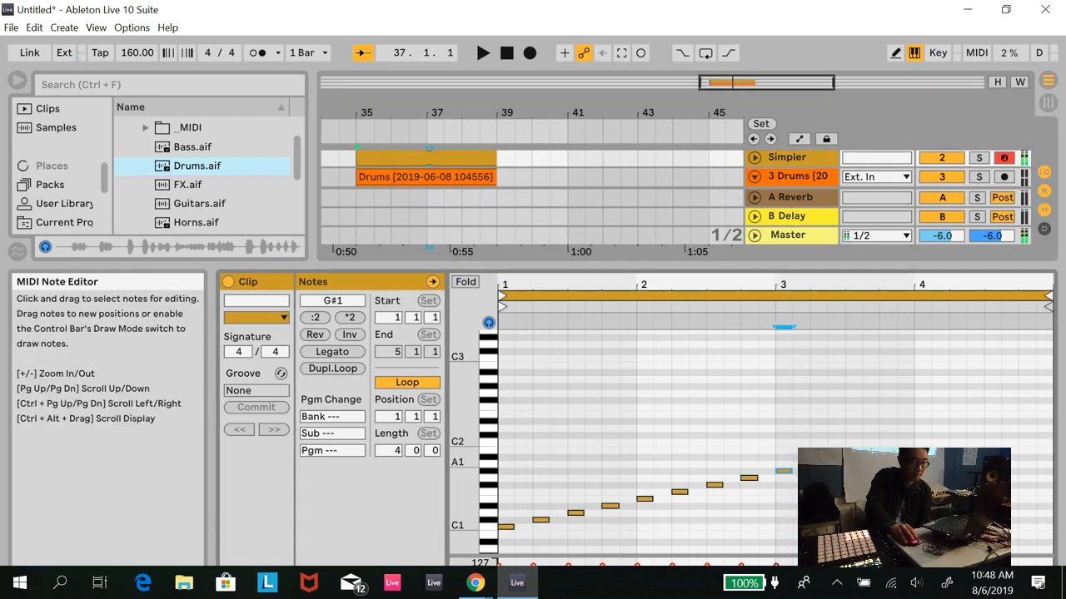
double_click(818, 464)
double_click(853, 457)
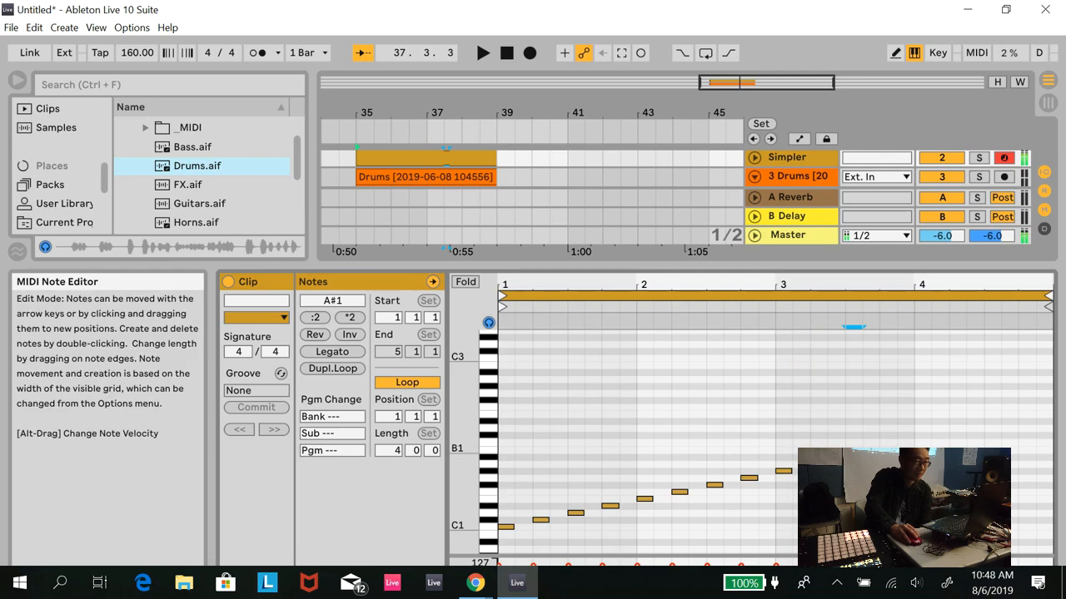
double_click(888, 450)
double_click(923, 443)
double_click(923, 443)
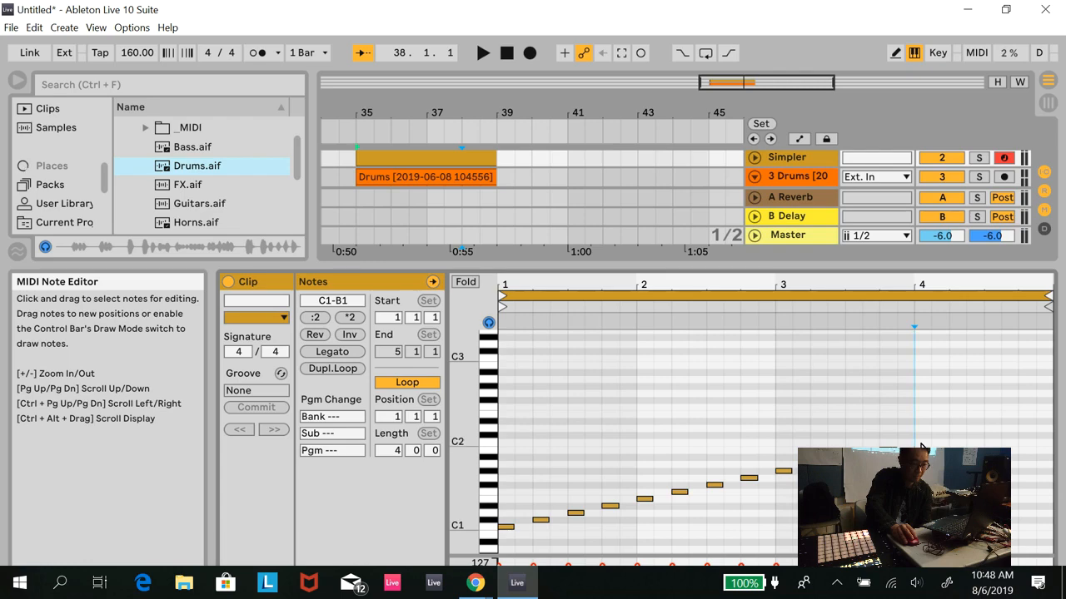
double_click(922, 436)
double_click(923, 438)
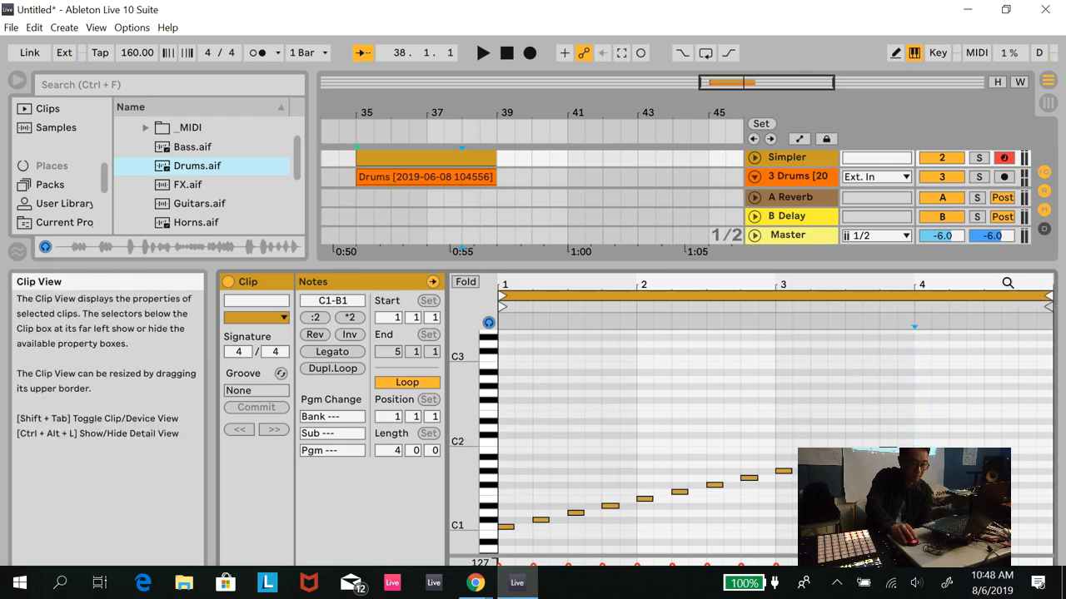
- Set the MIDI clip's end and loop end to bar 4, and trim the clip to end at bar 38 in the arrangement
drag(1047, 306, 910, 308)
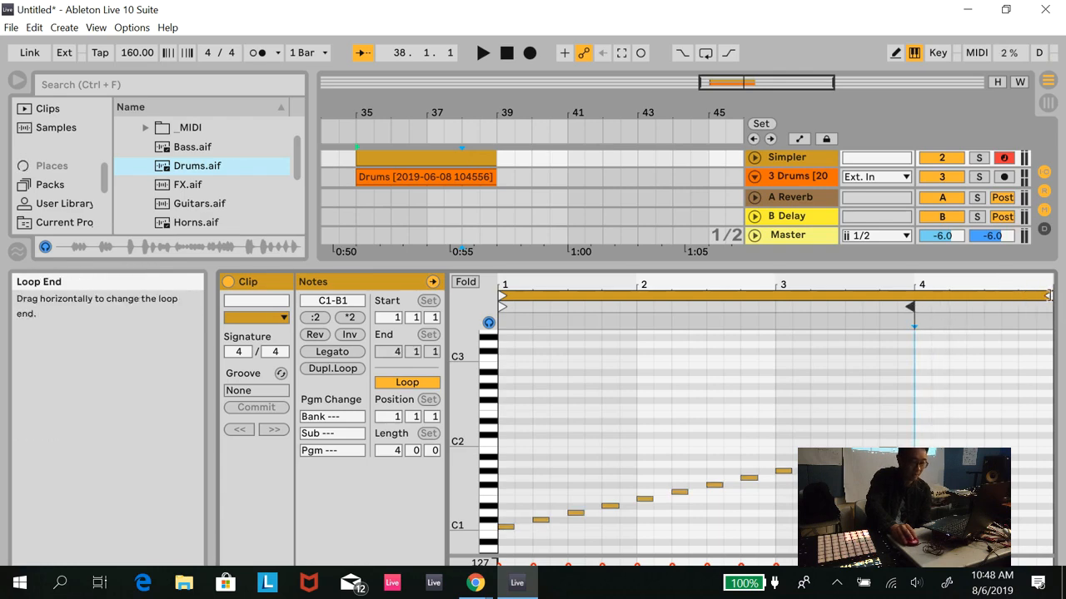
drag(1049, 296, 911, 297)
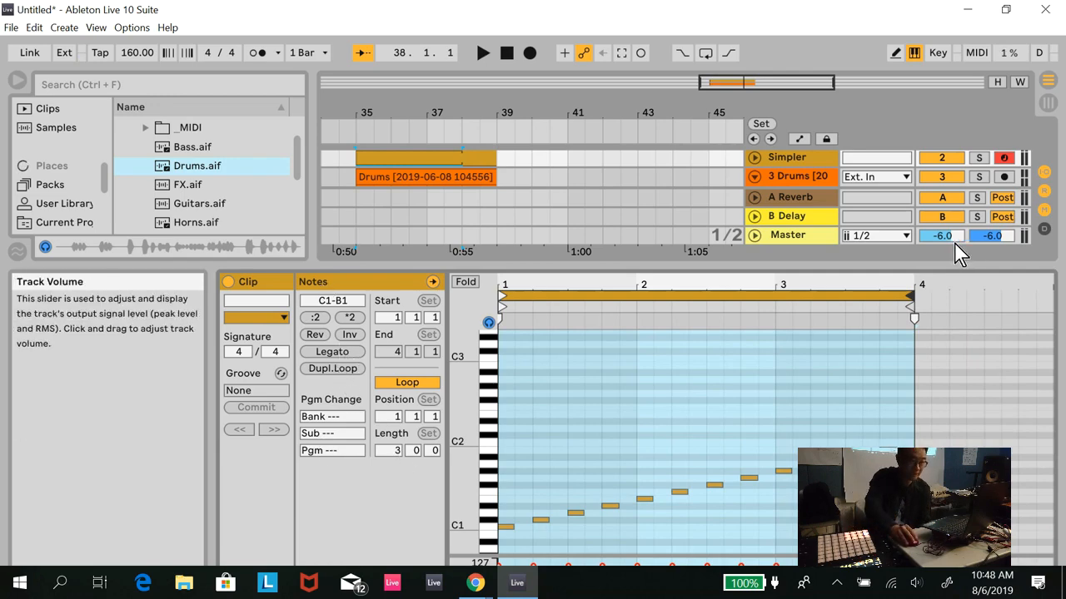
click(755, 159)
drag(495, 156, 462, 157)
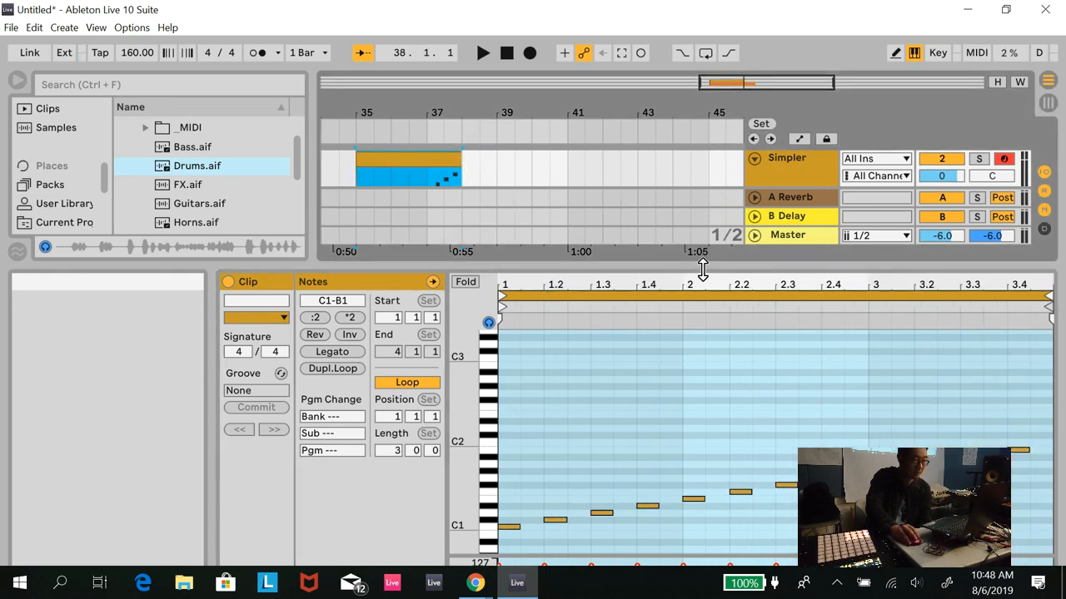
- Play the arrangement and mute the original Drums audio track so only the Simpler slices are heard
drag(700, 266, 699, 398)
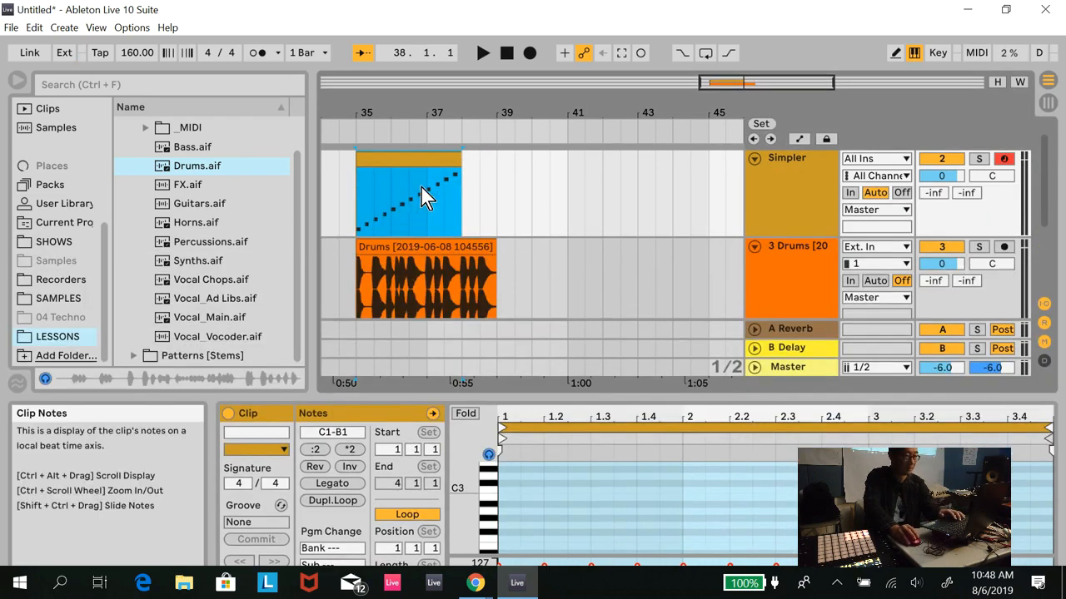
key(space)
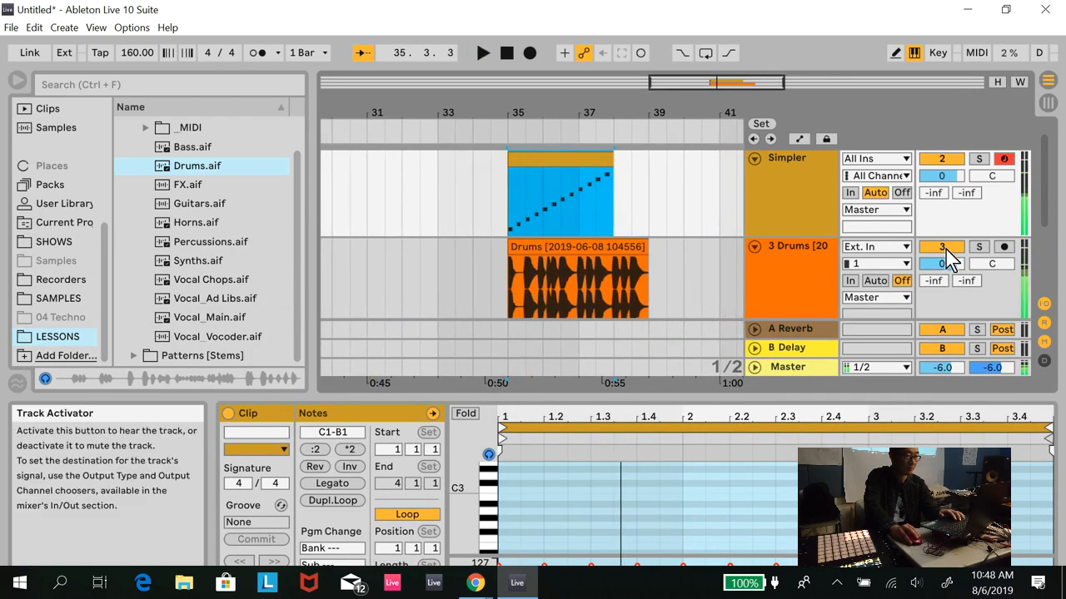
click(944, 248)
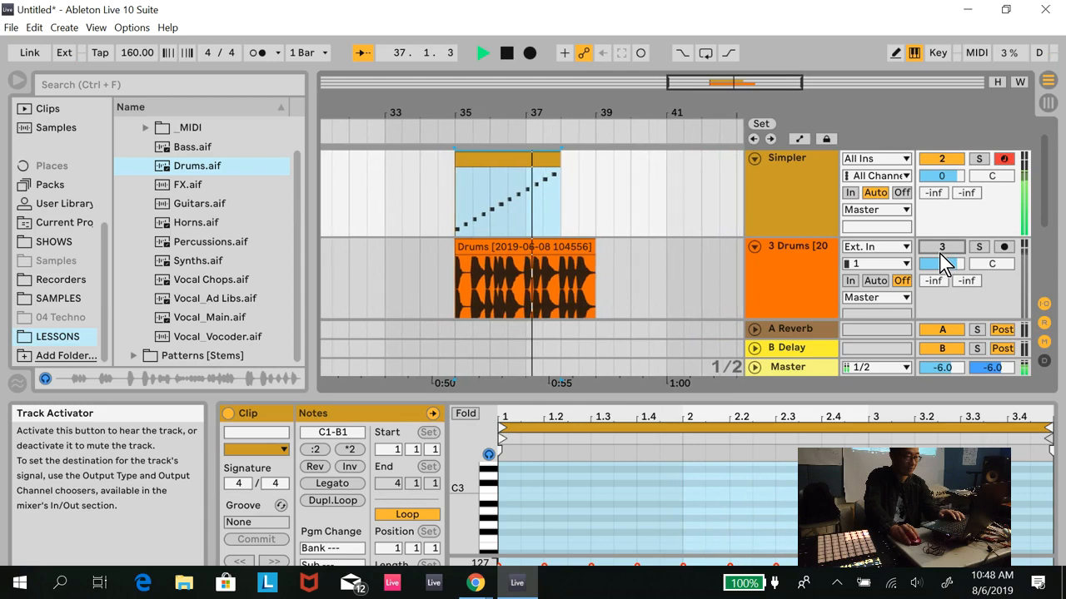
- Move C#1 to 1.1.3, D#1 to 1.3, D1 to 1.4 and E1 to 1.4.3, and change the F1 note to D1 at bar 2
key(space)
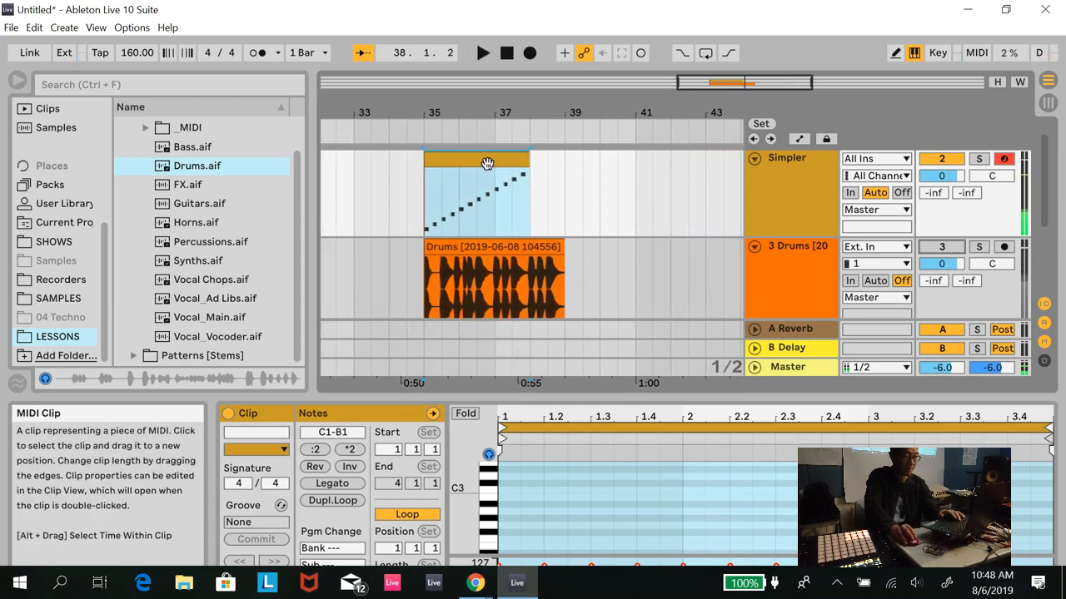
drag(707, 399, 680, 99)
click(539, 342)
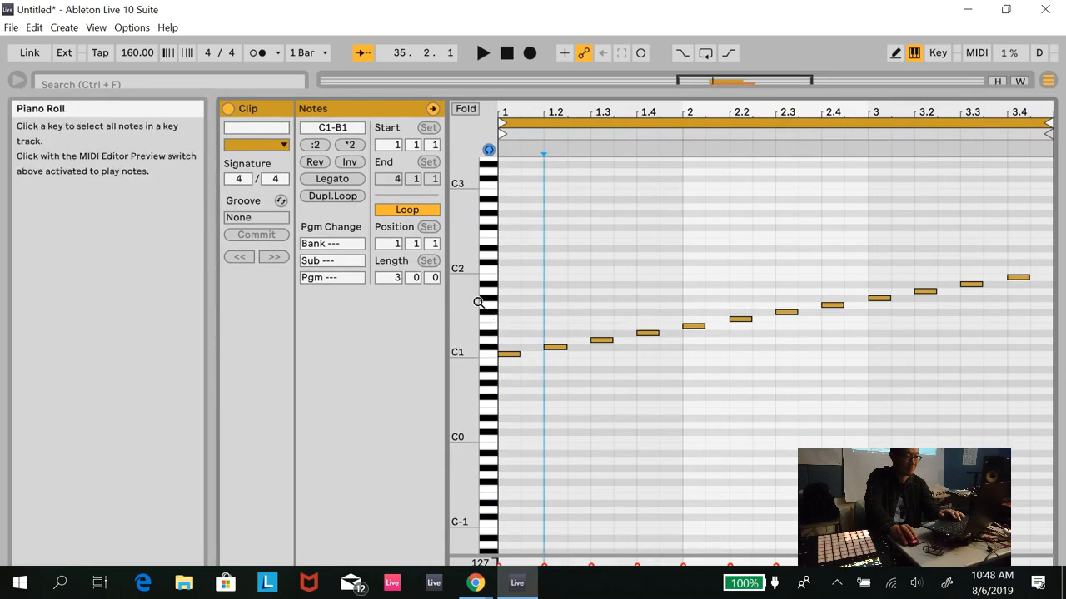
double_click(467, 342)
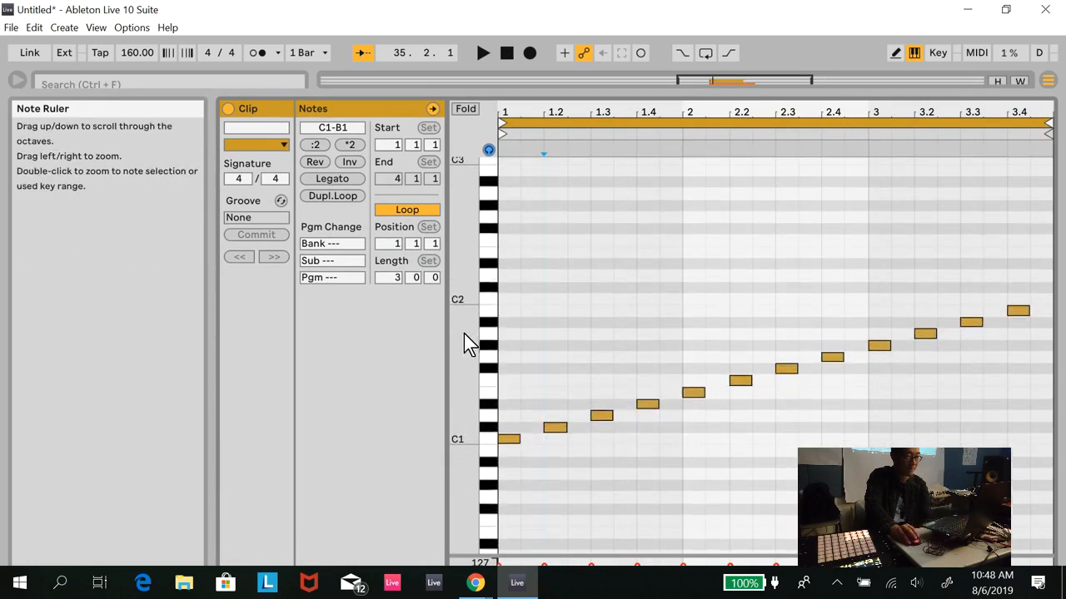
drag(552, 481, 530, 481)
drag(597, 455, 658, 457)
drag(691, 407, 668, 406)
drag(741, 386, 694, 458)
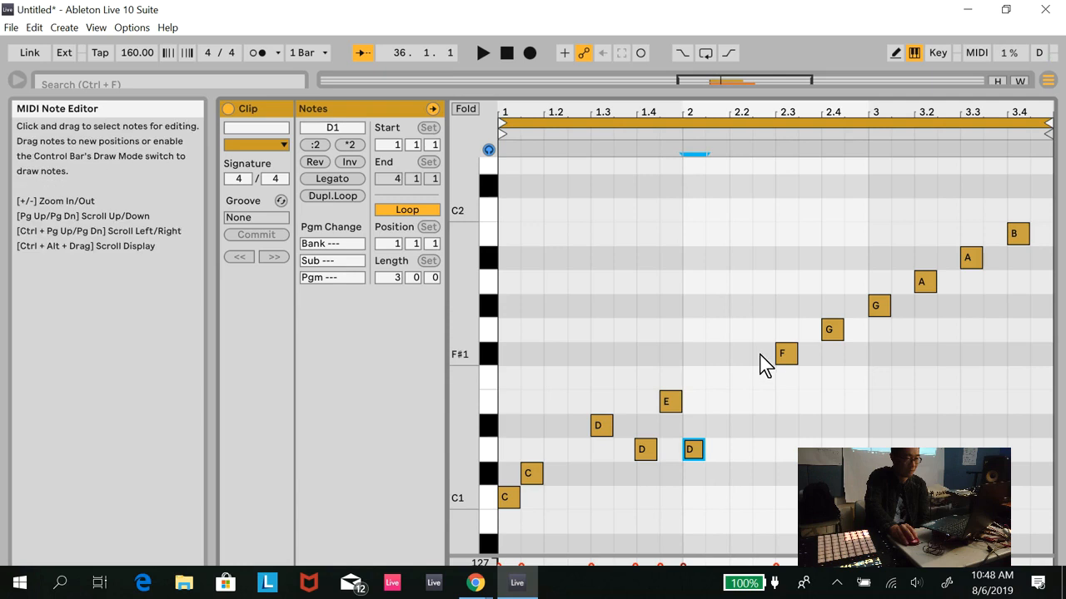
- Add D1 at 2.1.3 and F1 at 2.3.3, lower F#1 to F1 and G#1 to F#1, move A#1 to 2.2 and B1 to G1 at 3.3.3
double_click(716, 451)
drag(785, 364, 780, 388)
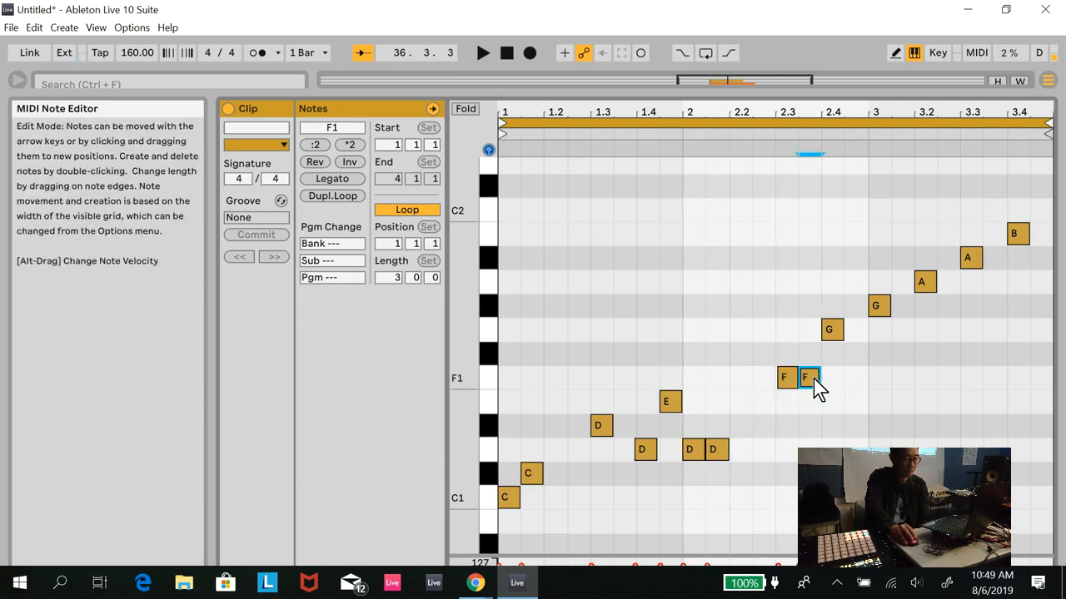
mouse_move(836, 327)
mouse_down()
mouse_move(851, 328)
mouse_move(829, 330)
mouse_up()
drag(884, 308, 882, 358)
drag(967, 260, 732, 262)
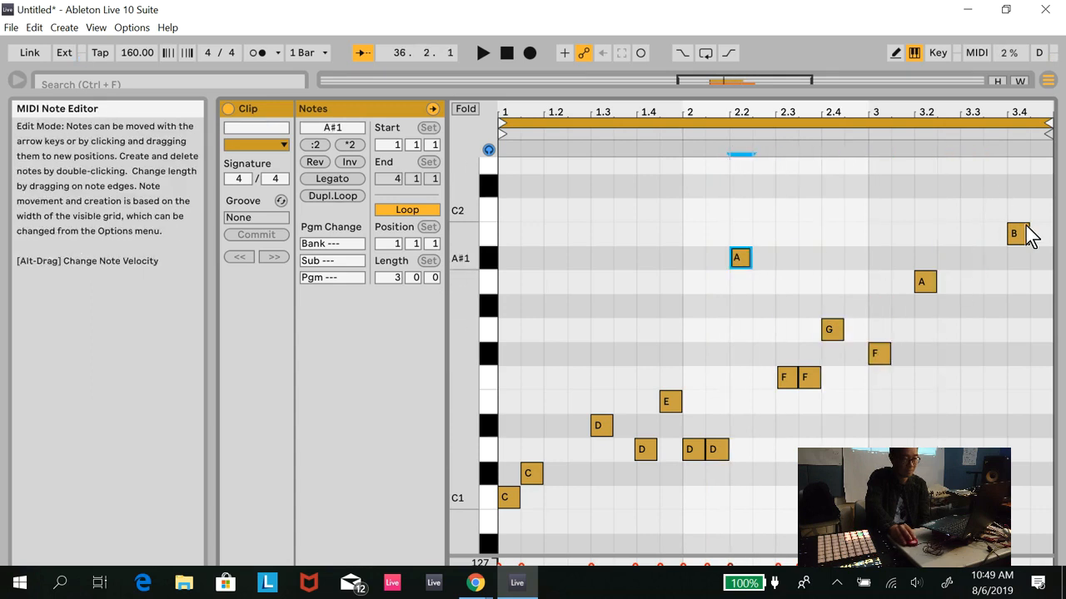
drag(1025, 243, 1013, 340)
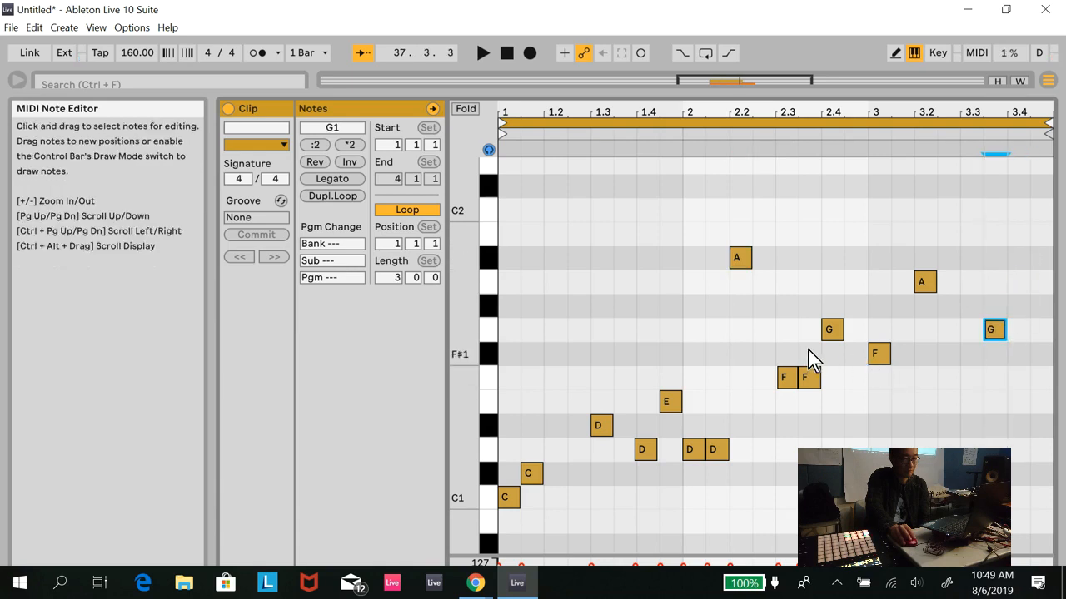
- Add two D1 notes at 3.1.3 and 3.2, and play the rearranged slice pattern before returning to the song start
double_click(920, 456)
click(909, 455)
click(902, 450)
click(482, 60)
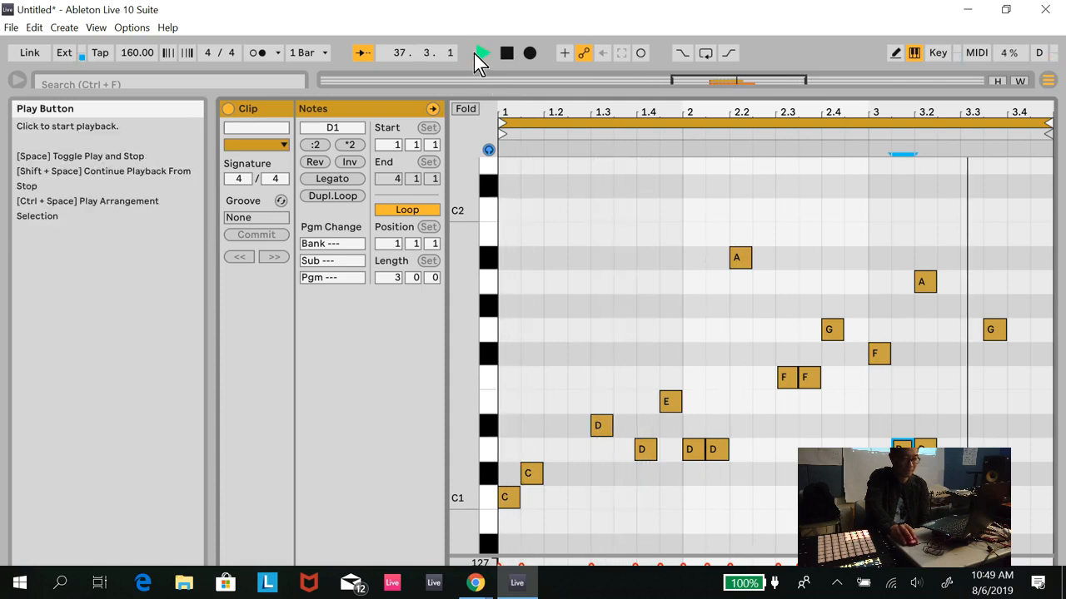
click(506, 55)
click(506, 57)
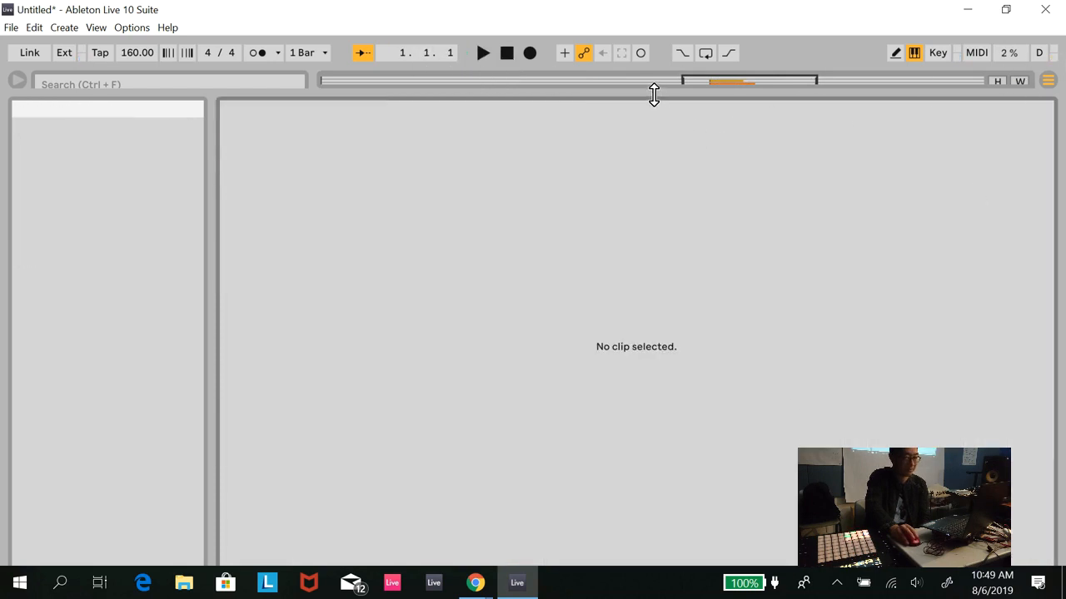
- Fold the Simpler and Drums tracks, and place Percussions.aif on audio track 4 starting at bar 1
drag(654, 90, 675, 457)
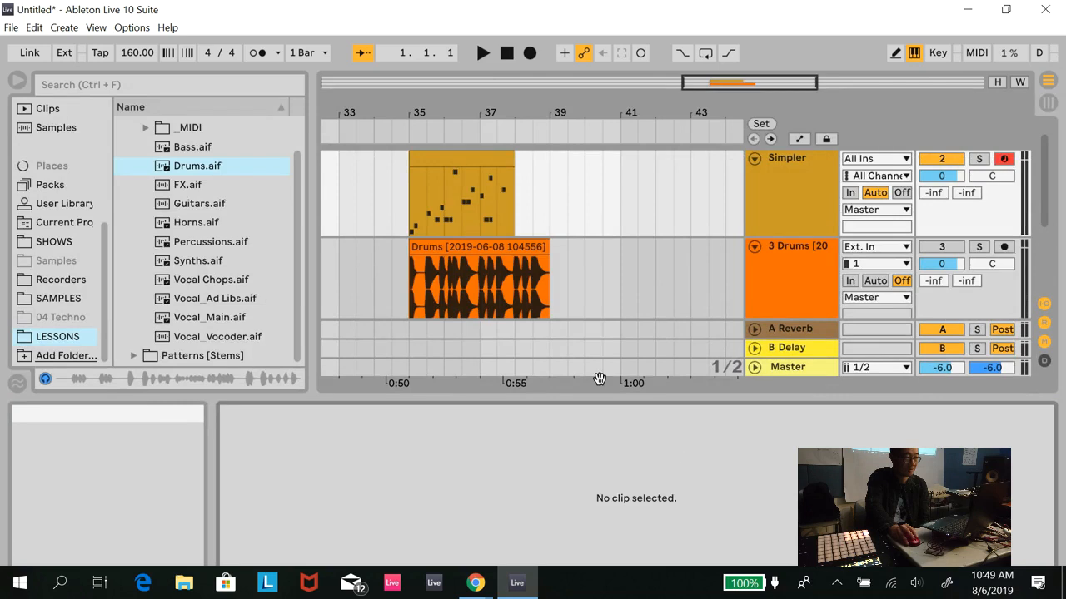
click(754, 159)
click(754, 178)
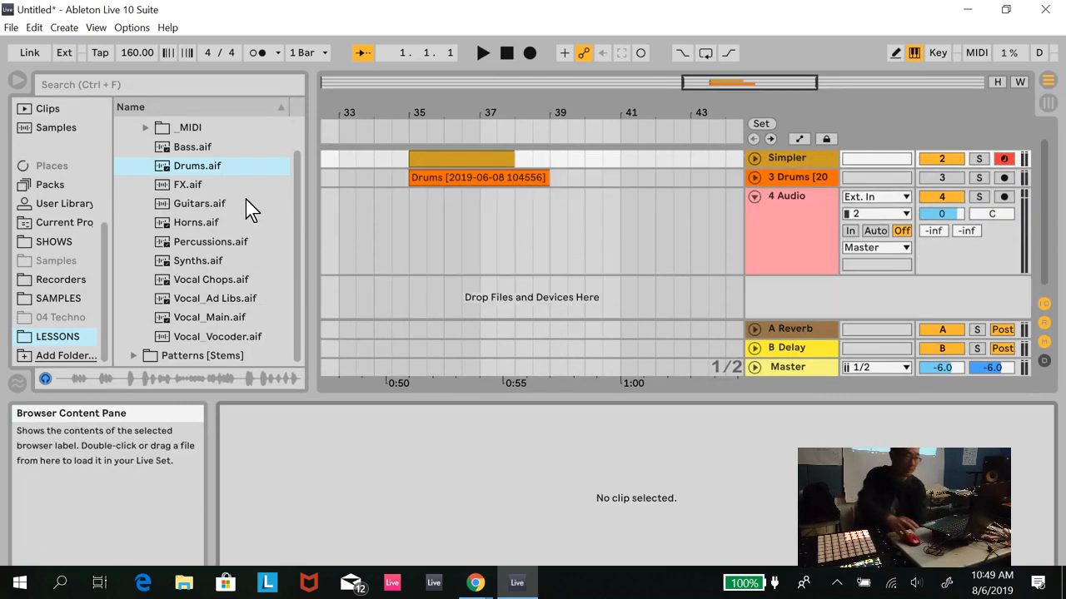
click(211, 245)
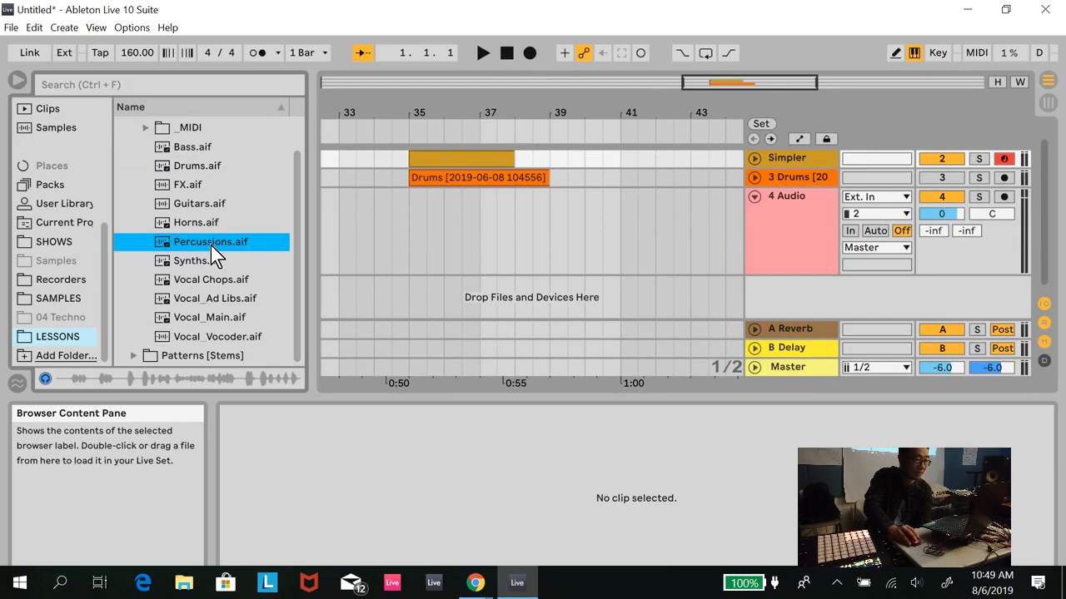
drag(211, 246, 330, 200)
double_click(770, 84)
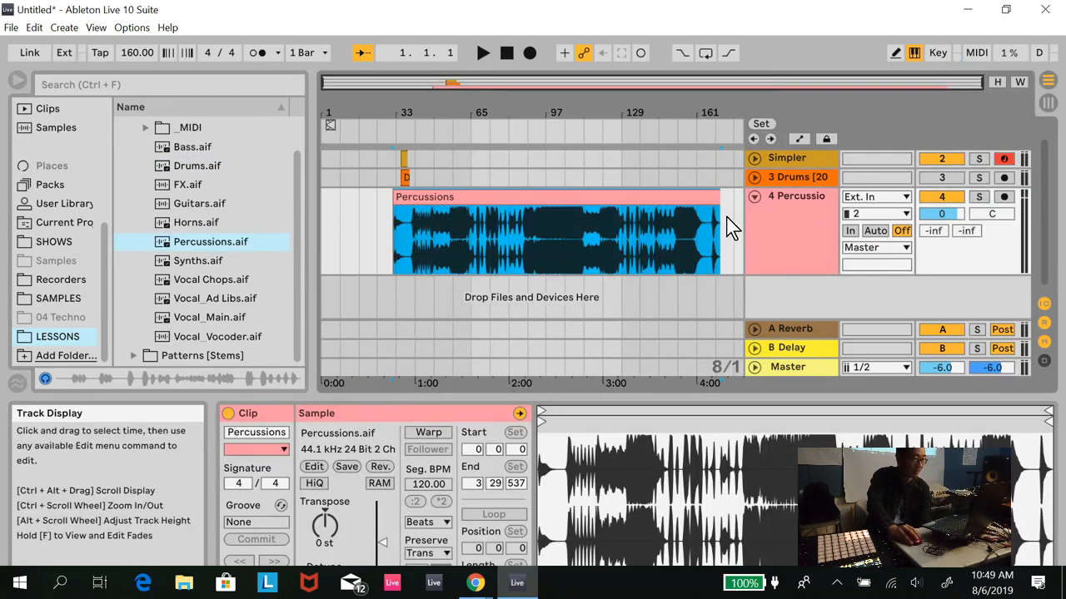
drag(612, 199, 541, 195)
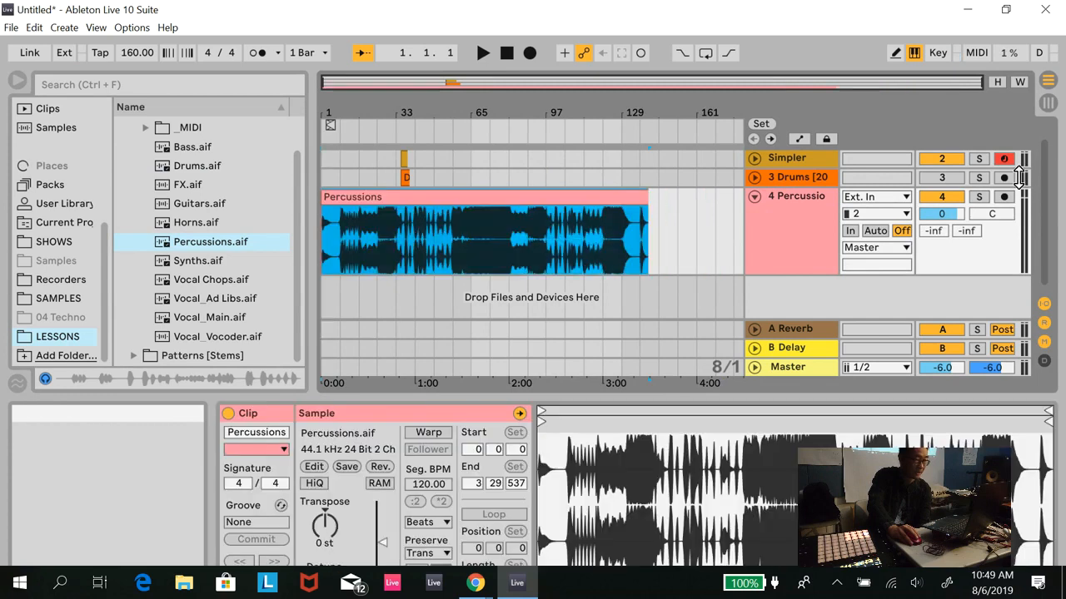
- Solo the Percussions track and listen to it from the beginning and again from around bar 33
click(980, 195)
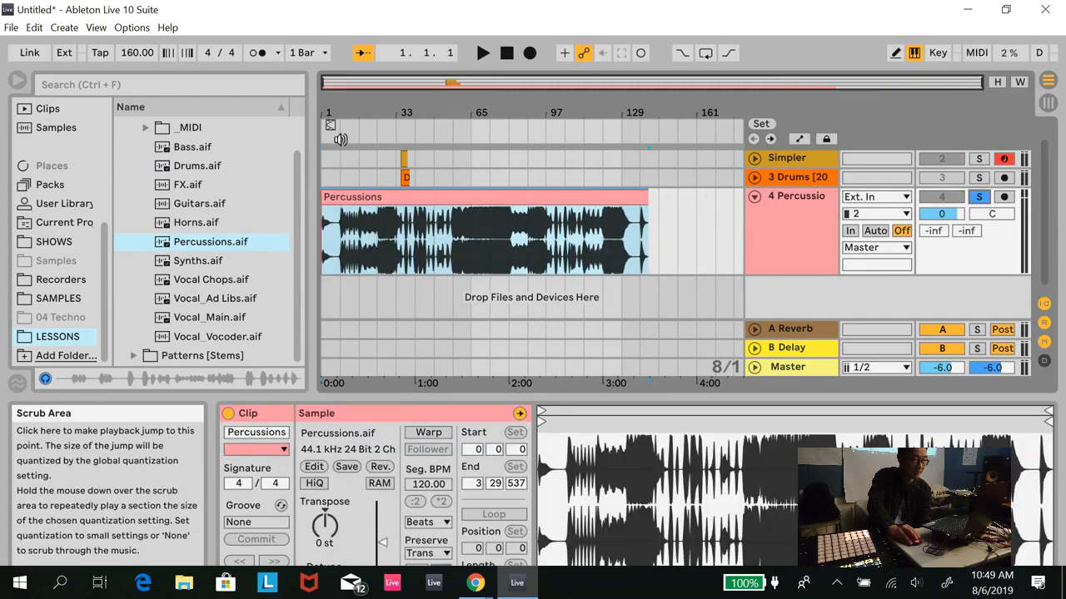
click(341, 138)
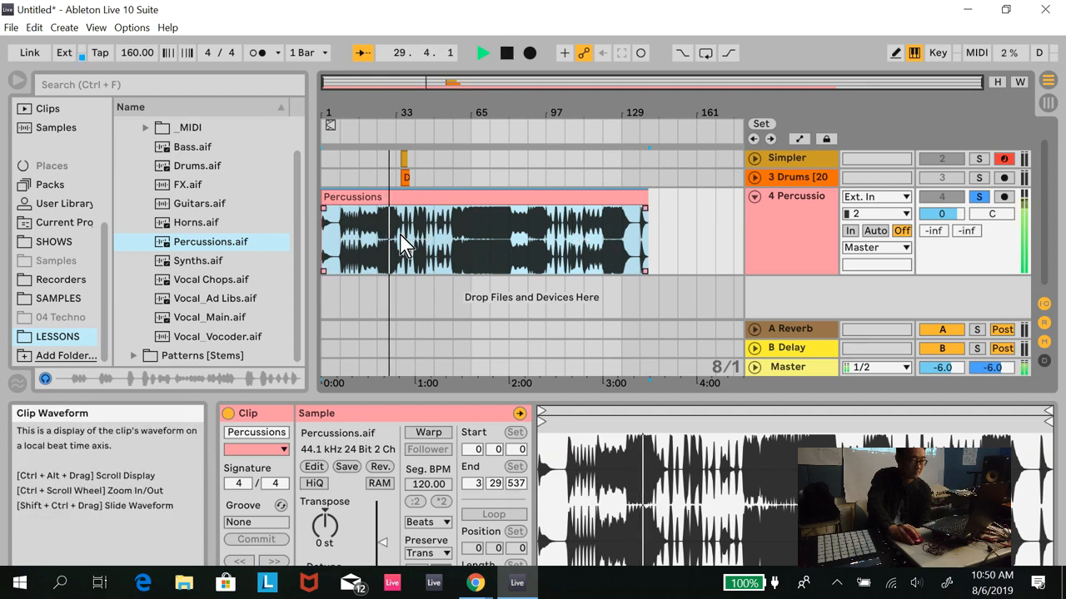
click(396, 132)
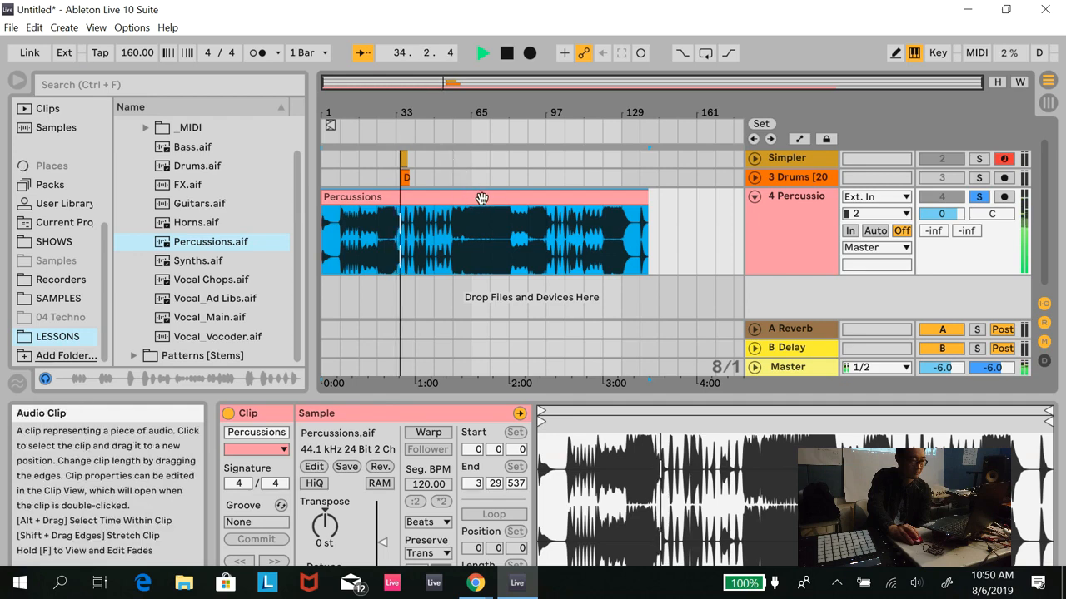
click(510, 57)
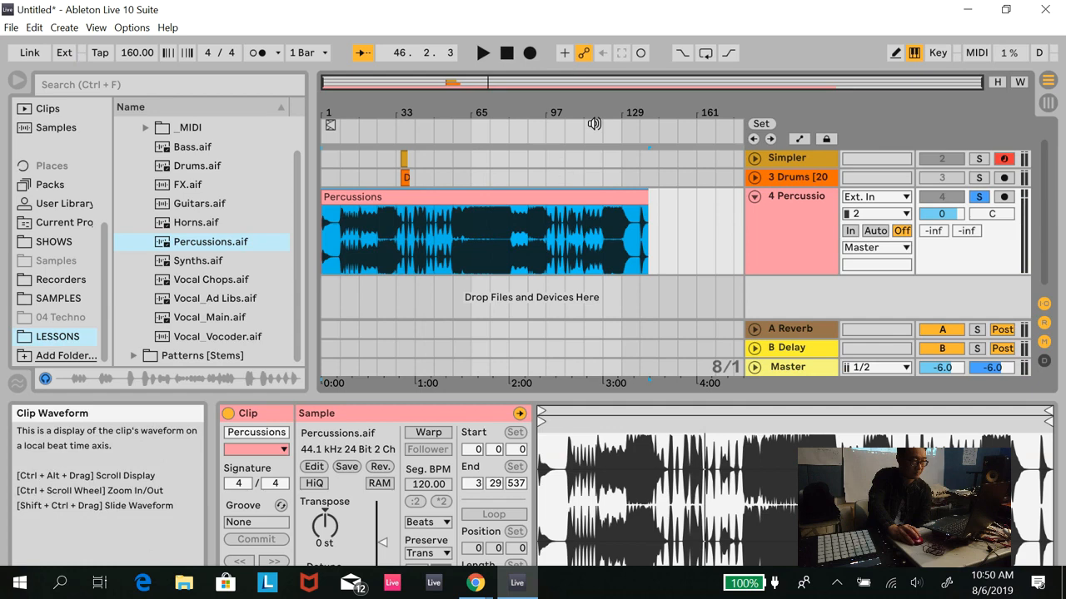
- Trim the Percussions clip to span bars 33 to 49, auditioning it from bar 33
drag(644, 209, 441, 196)
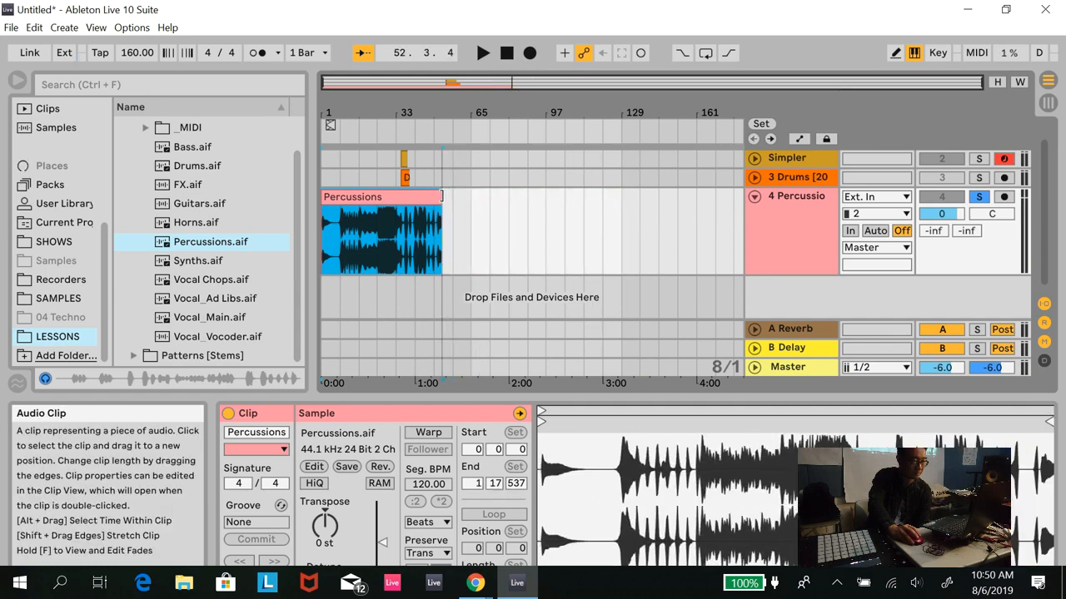
drag(323, 197, 399, 192)
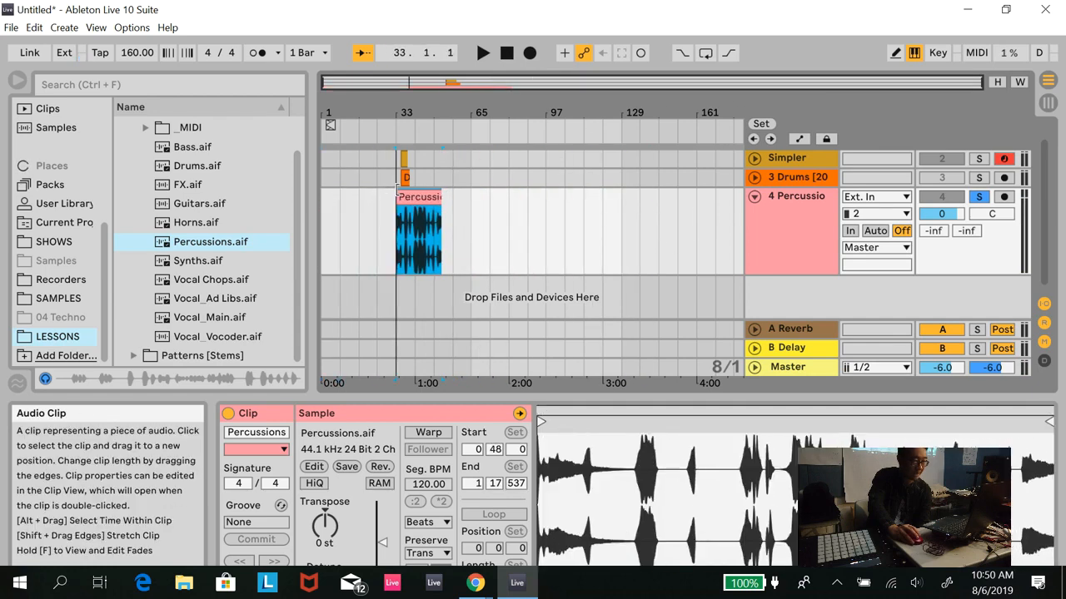
mouse_move(638, 73)
mouse_down()
mouse_move(537, 99)
mouse_move(630, 86)
mouse_up()
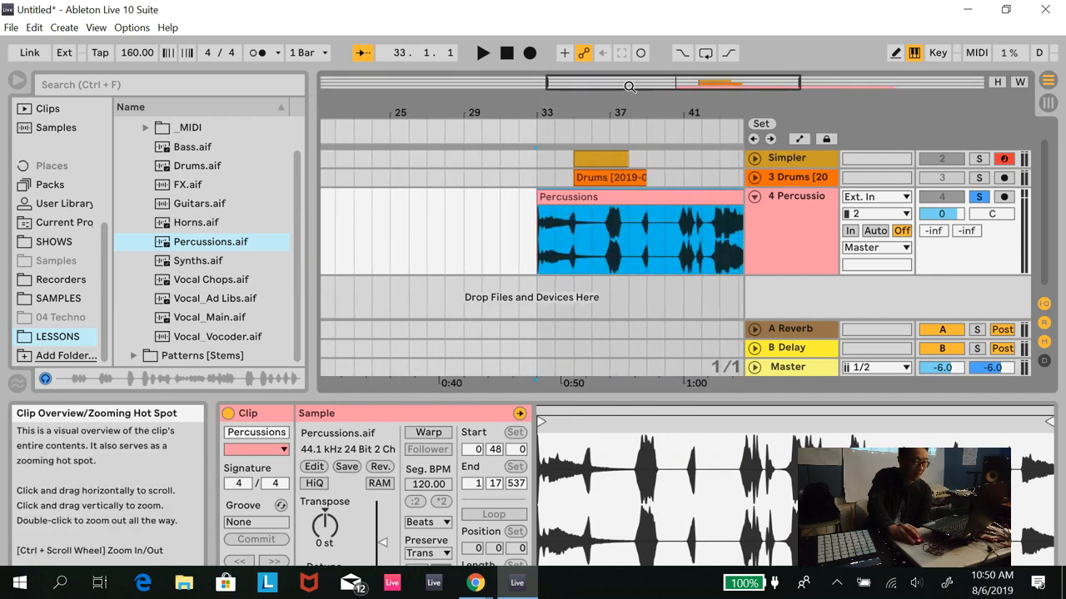
click(534, 124)
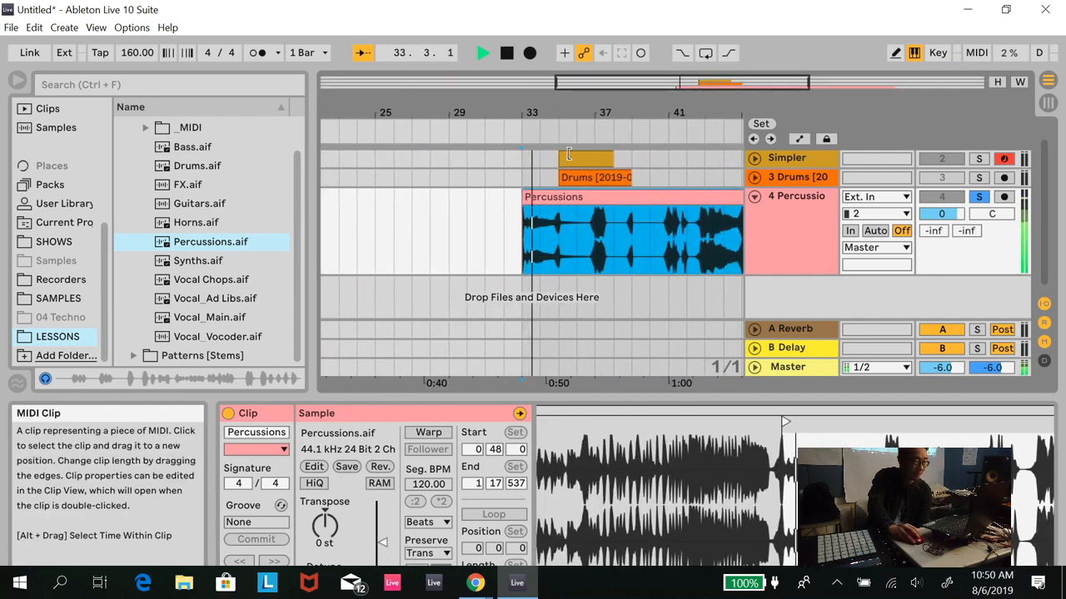
drag(627, 85, 631, 78)
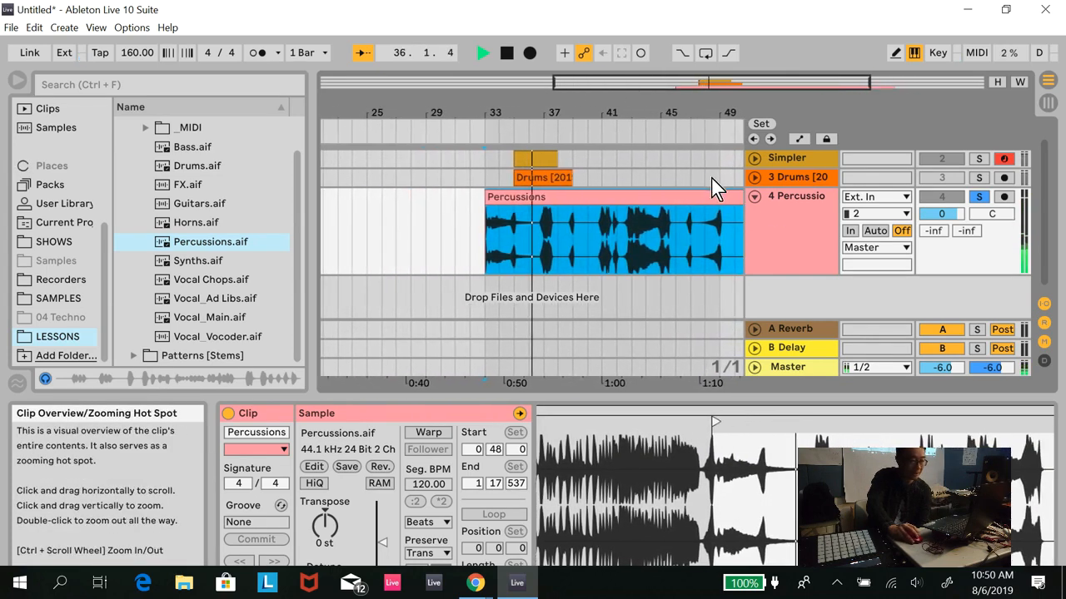
drag(709, 87, 708, 88)
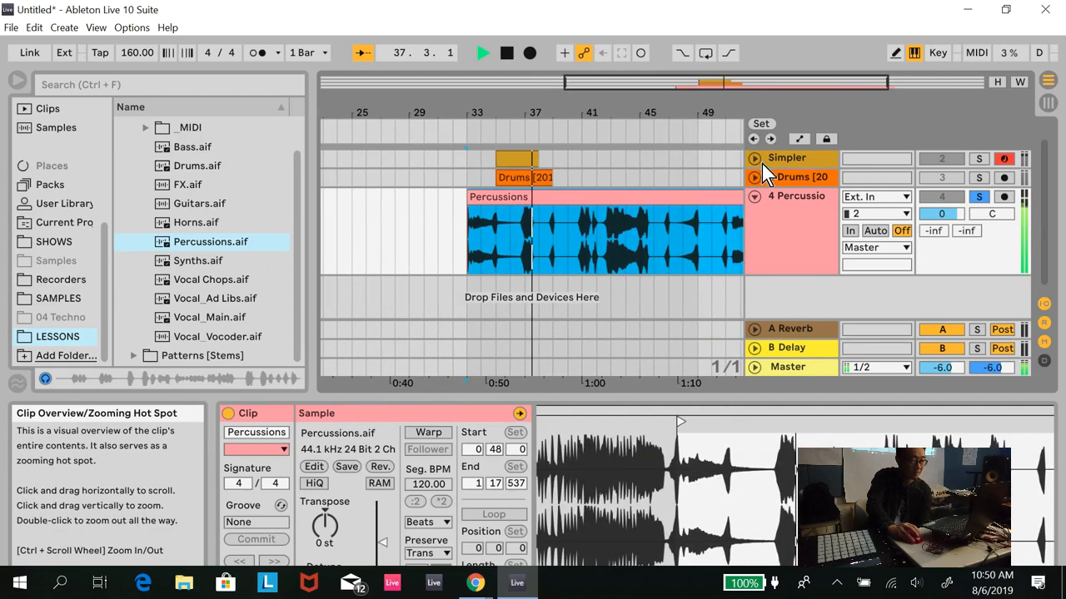
drag(730, 199, 671, 197)
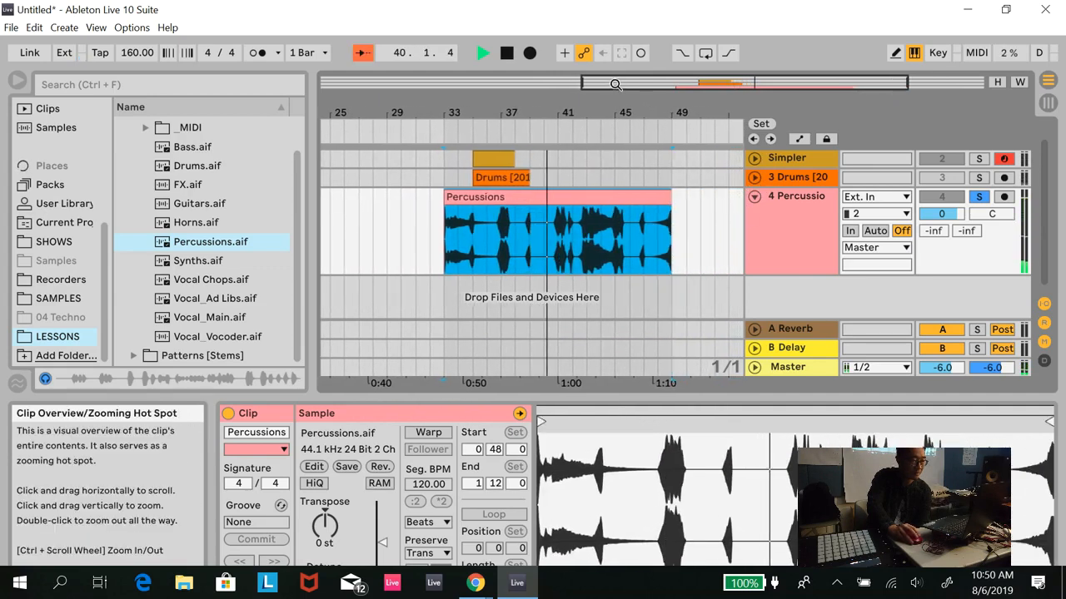
click(506, 52)
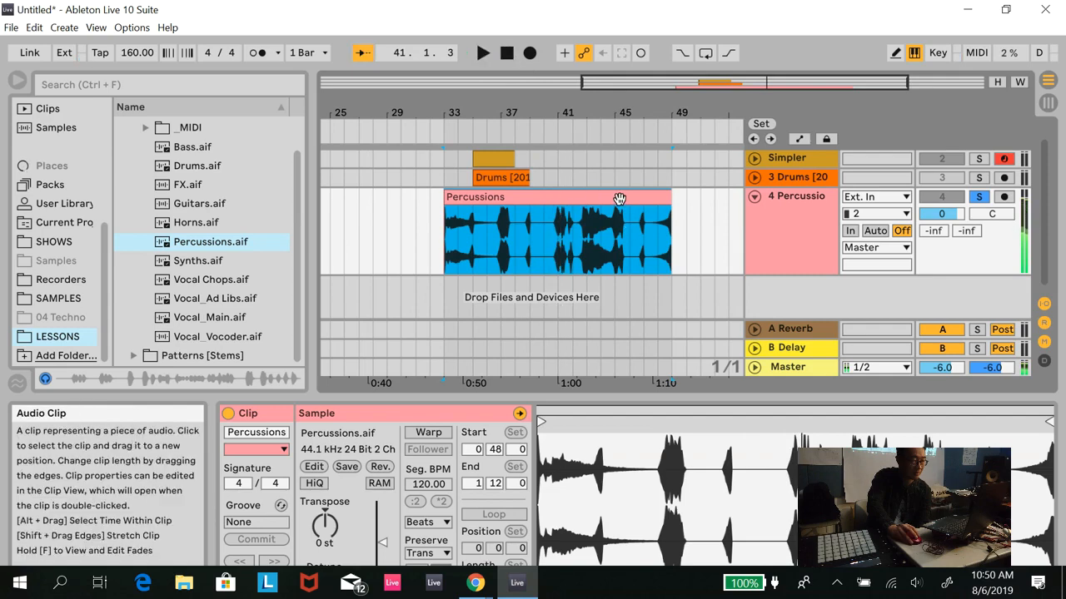
- Consolidate the trimmed Percussions clip and fold its track
right_click(619, 198)
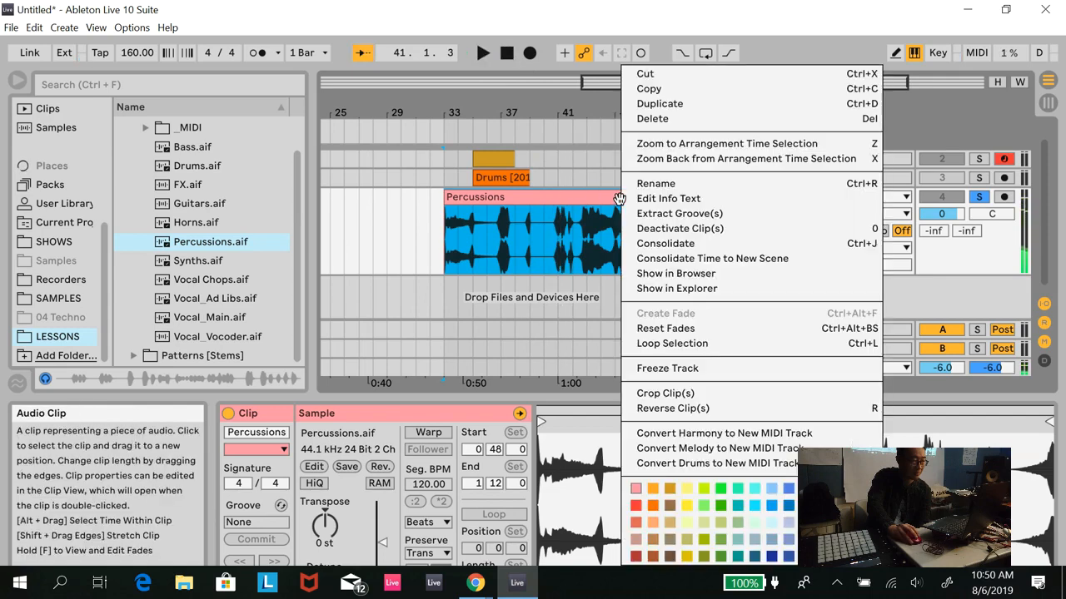
click(682, 243)
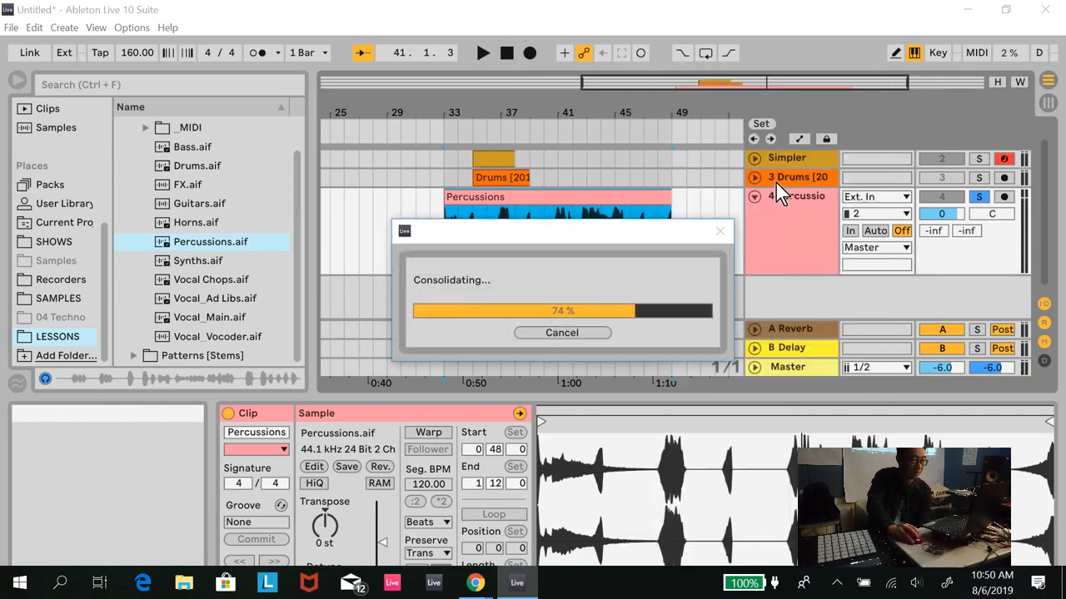
click(751, 197)
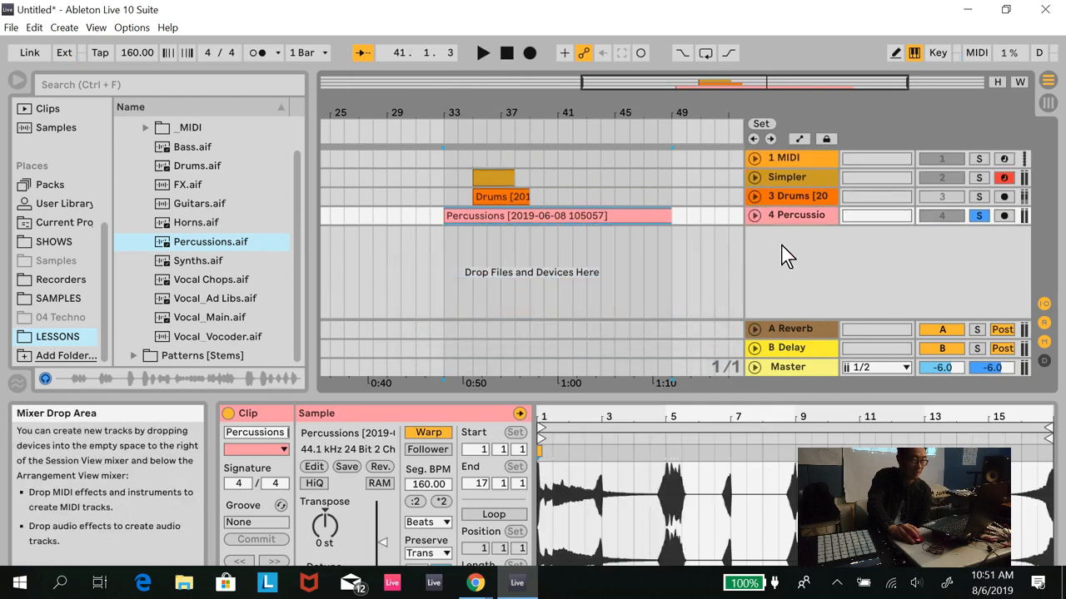
- Insert a new MIDI track below the Percussions track and load an empty Simpler onto it
right_click(785, 248)
click(804, 269)
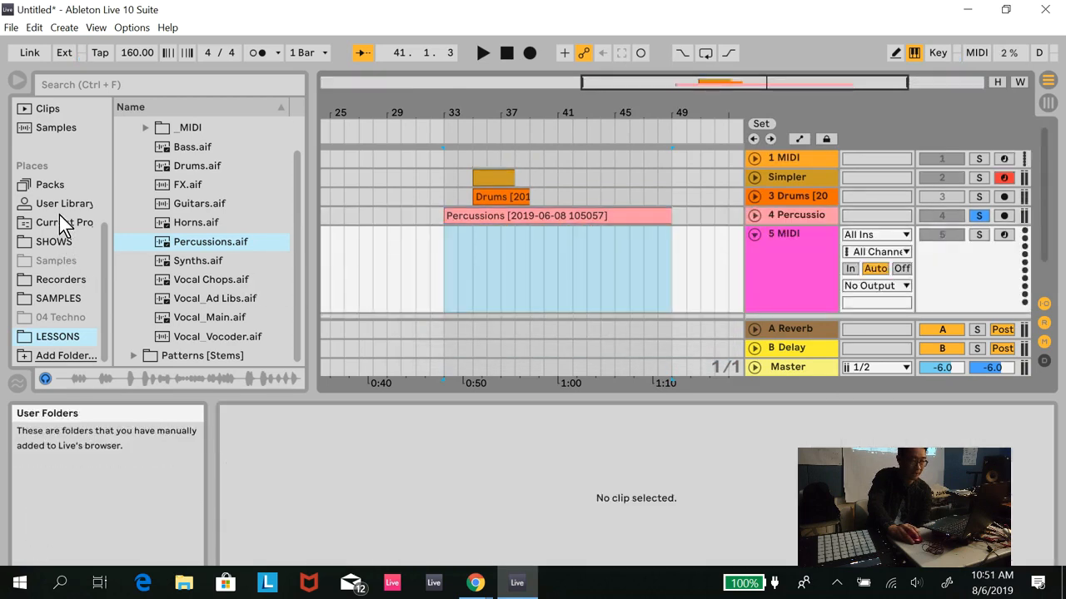
scroll(107, 197, up, 4)
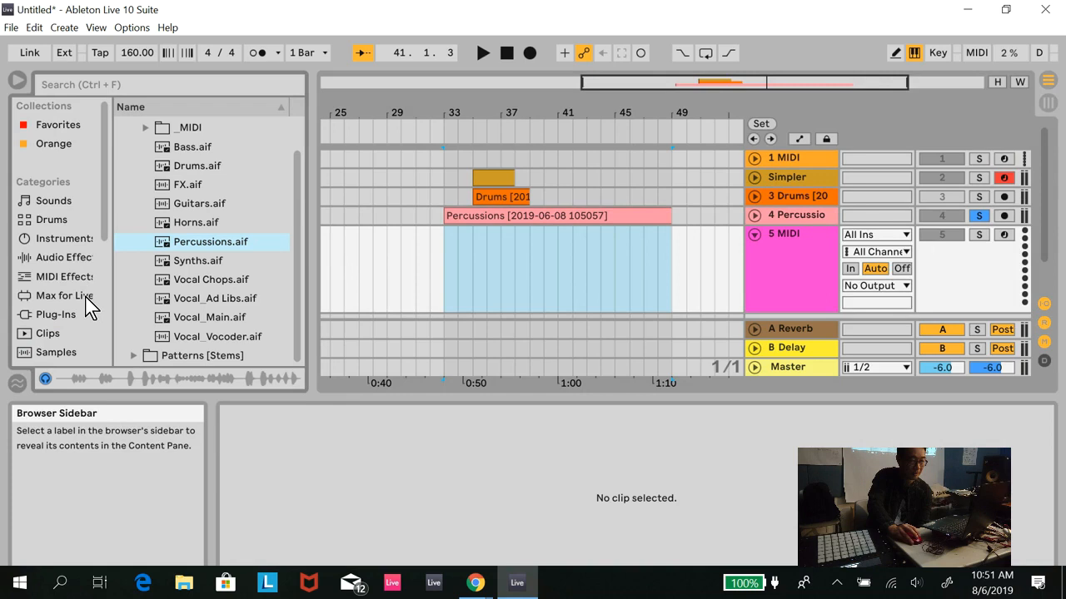
click(74, 240)
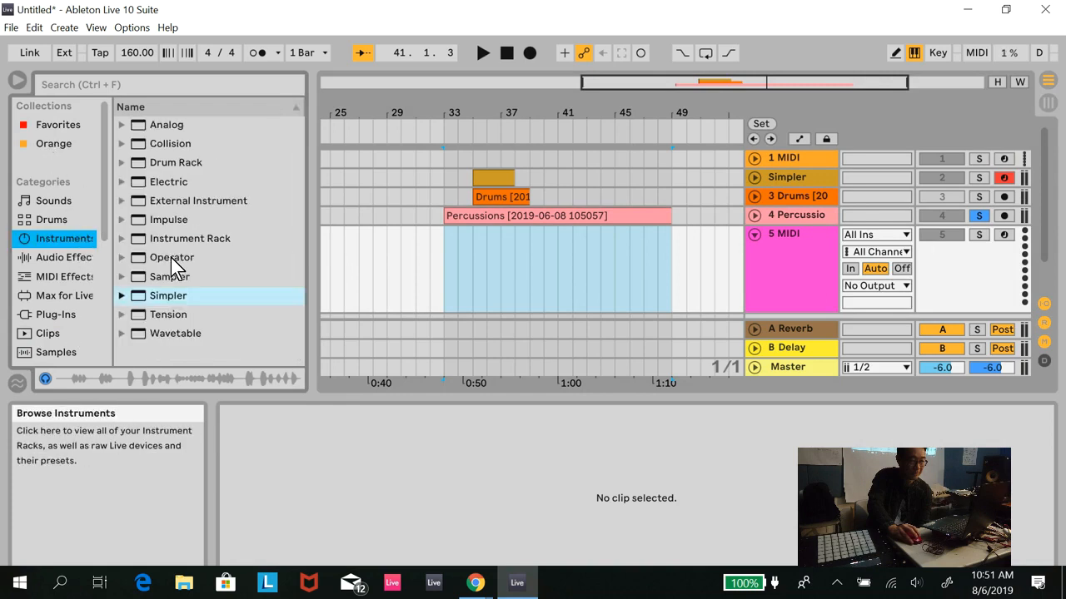
double_click(173, 298)
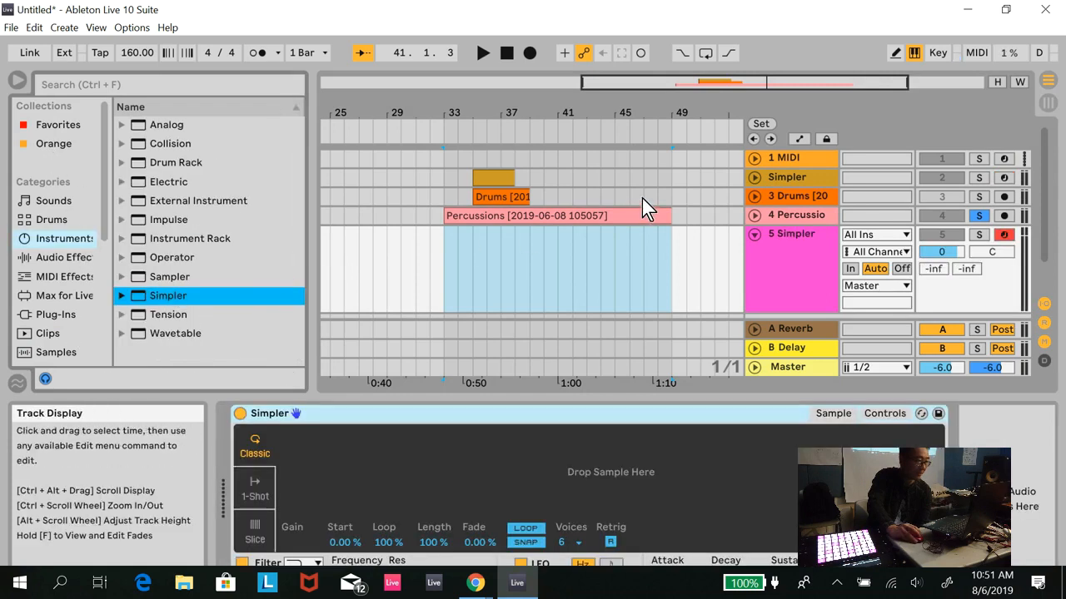
- Load the consolidated Percussions clip into Simpler and switch it to Slice mode
drag(594, 215, 608, 470)
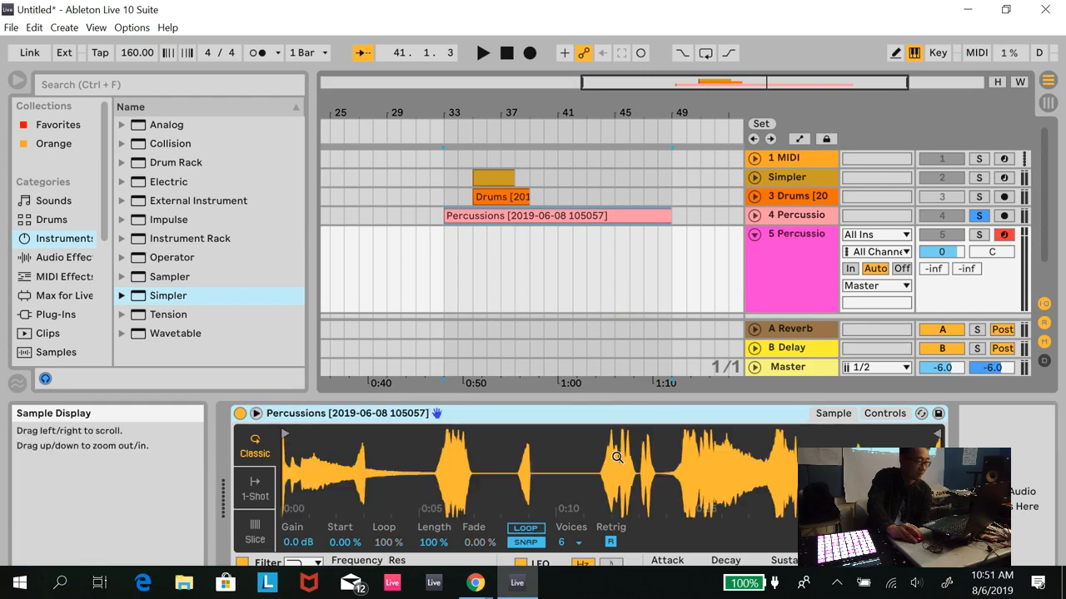
click(250, 531)
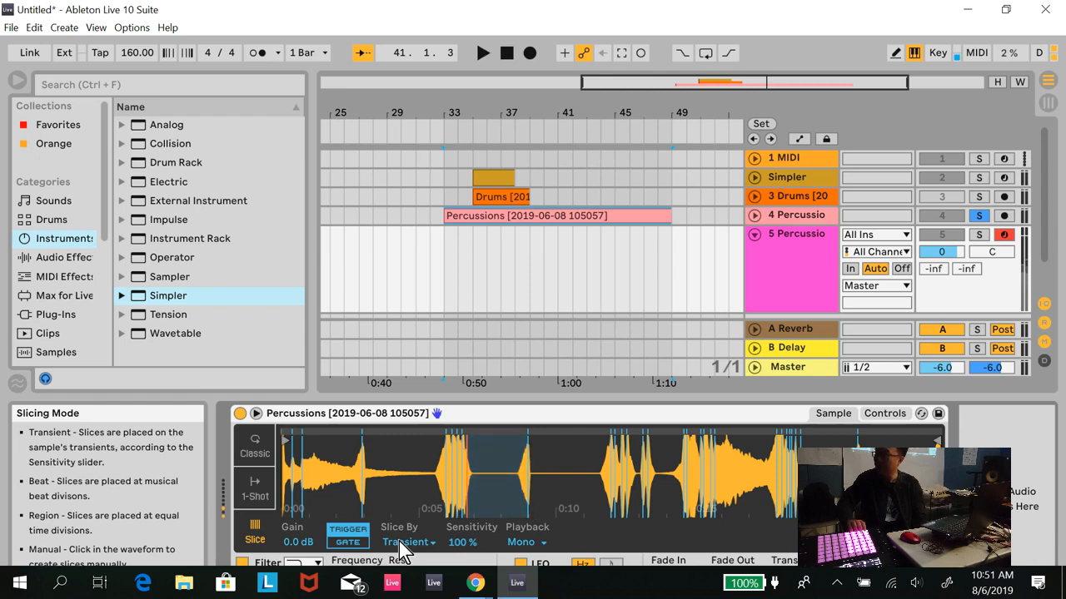
- Unsolo the Percussions audio track and lower Simpler's transient slicing sensitivity to 77 %
click(979, 215)
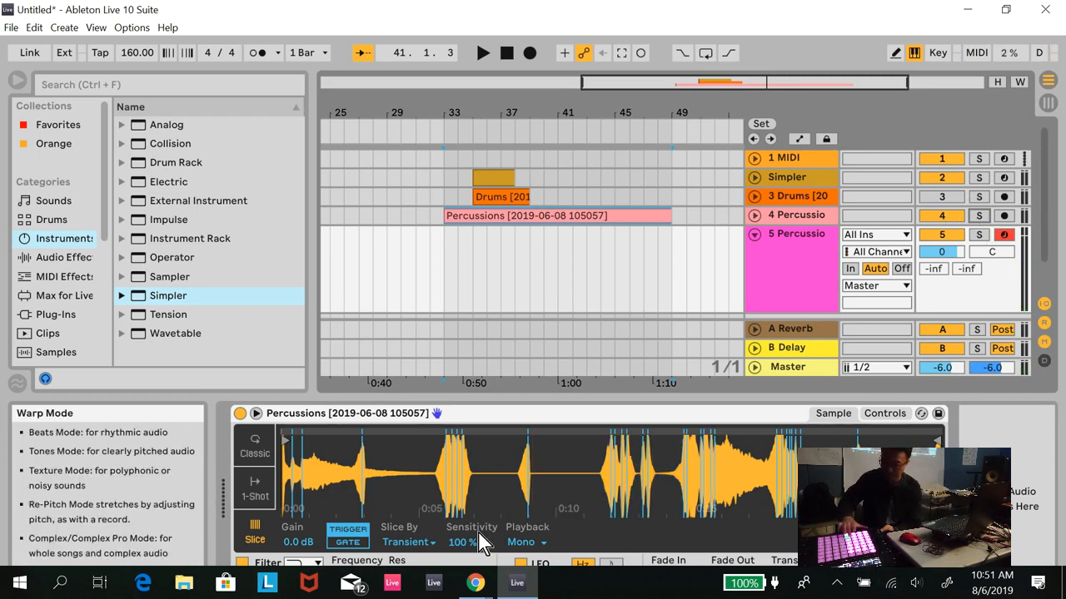
drag(462, 538, 462, 541)
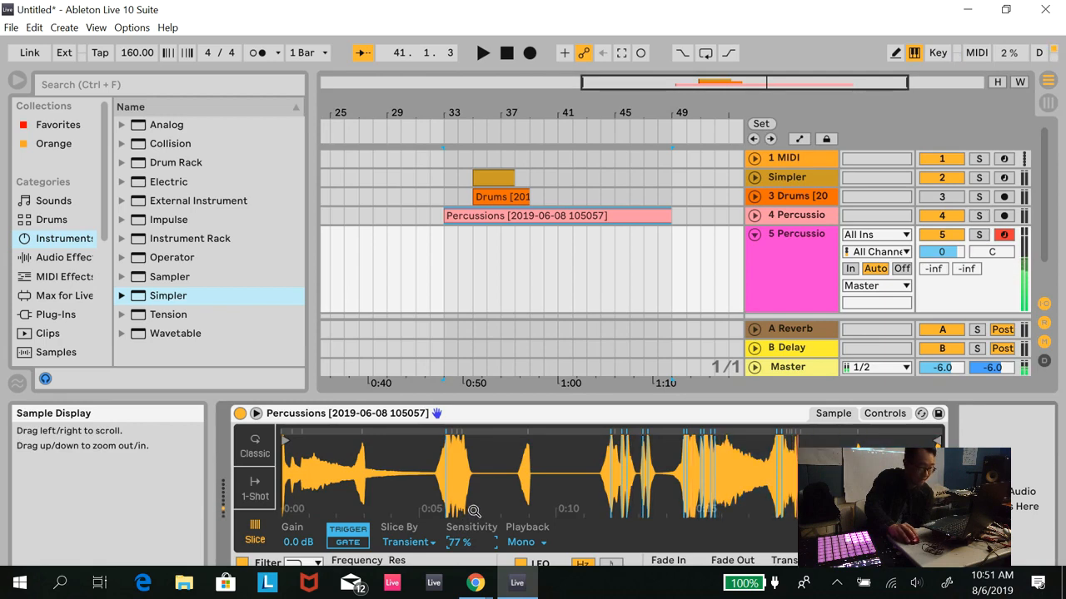
- Try slicing the Percussions sample by Beat with a 1/2 division
click(419, 542)
click(423, 499)
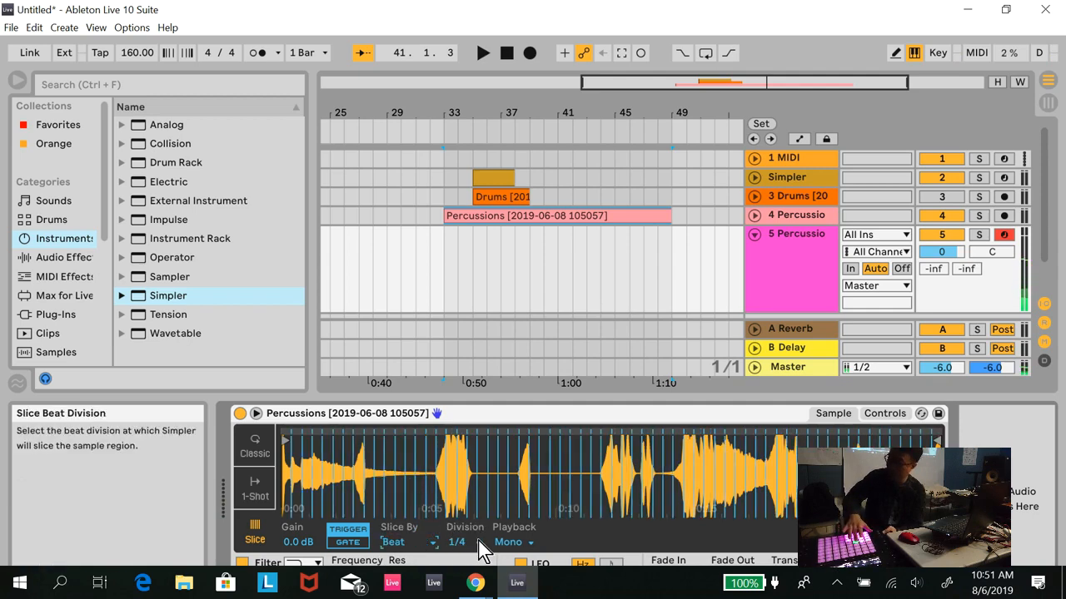
click(456, 541)
click(475, 470)
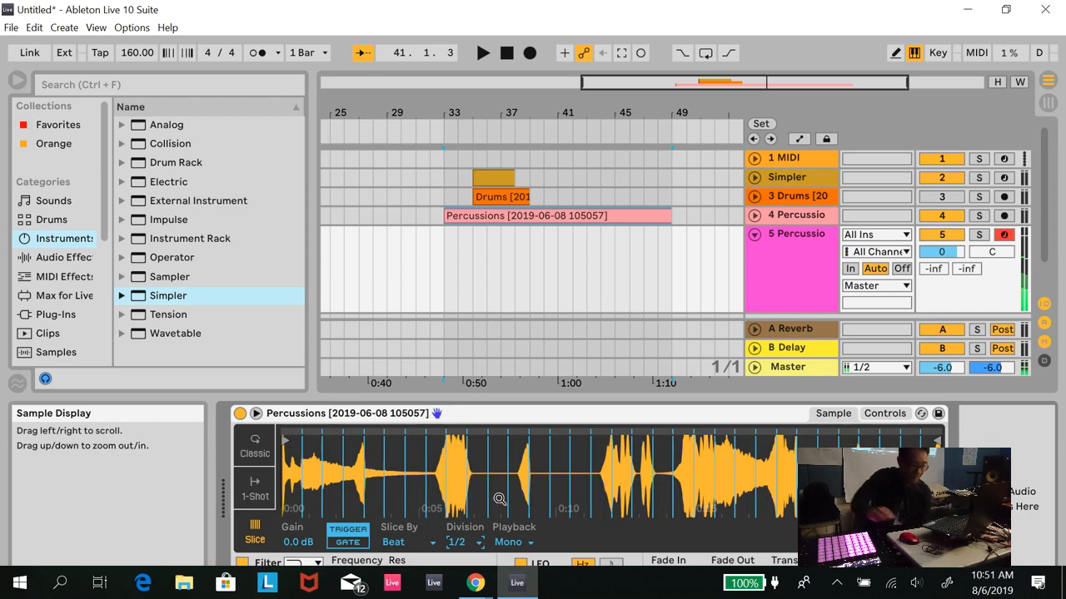
- Switch the Percussions sample to Manual slicing and place slice markers at the starts of the individual hits
click(433, 543)
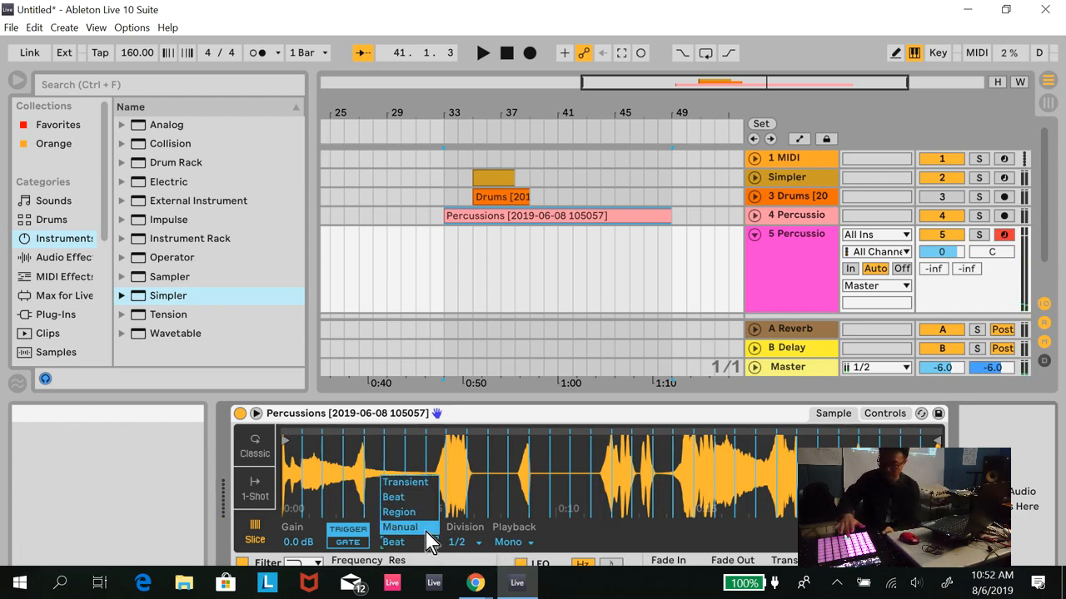
click(425, 532)
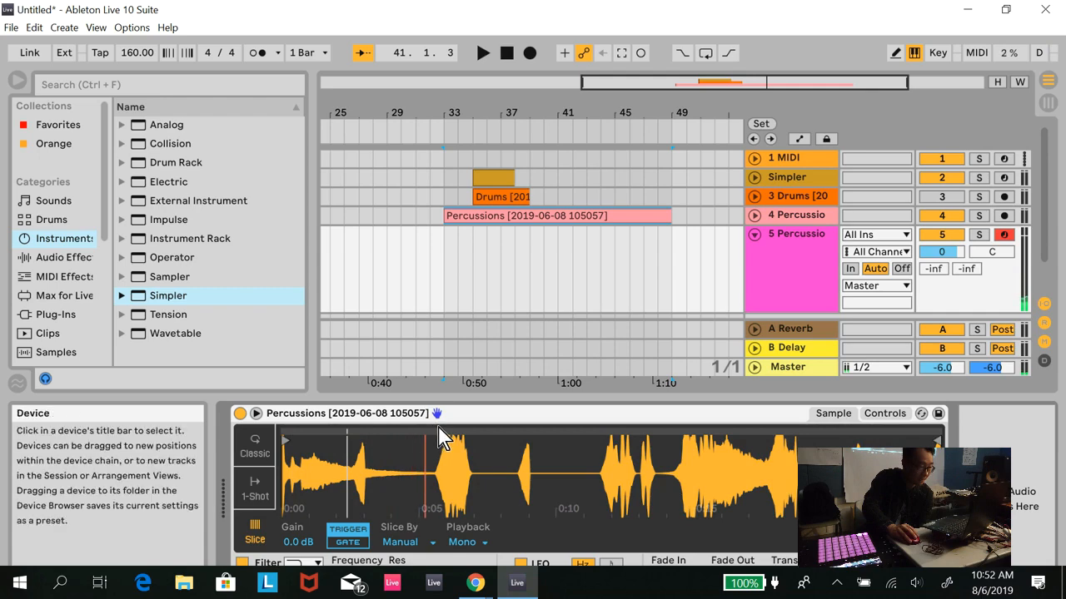
double_click(433, 430)
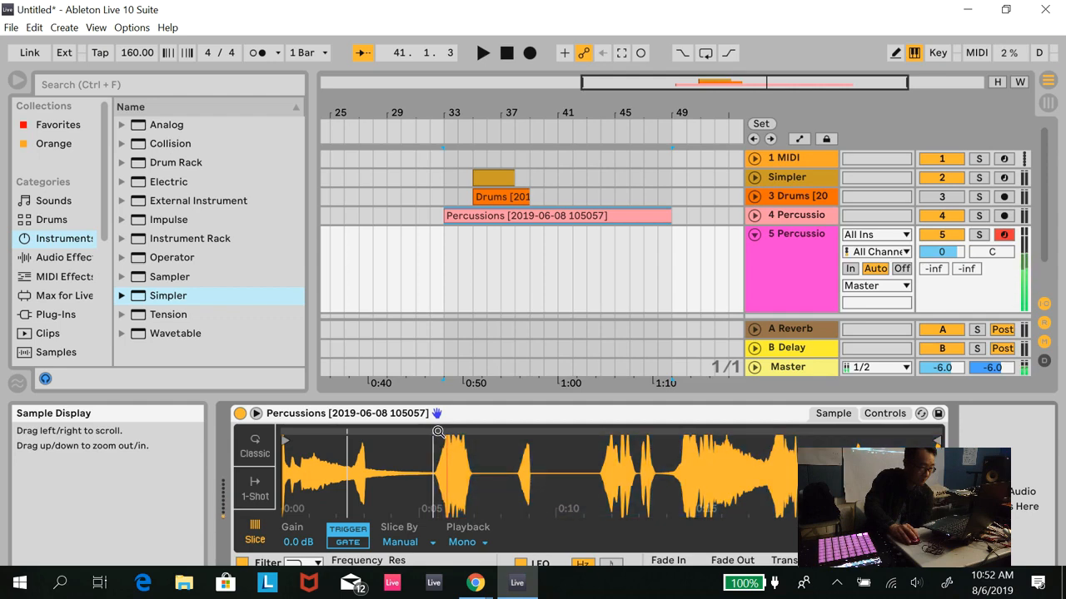
double_click(521, 434)
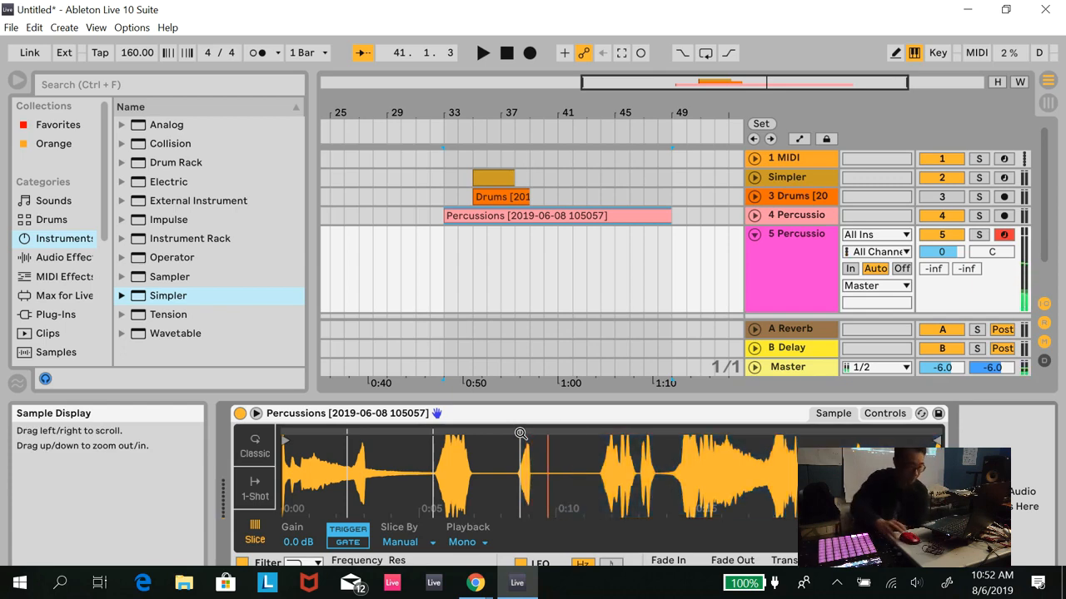
double_click(599, 420)
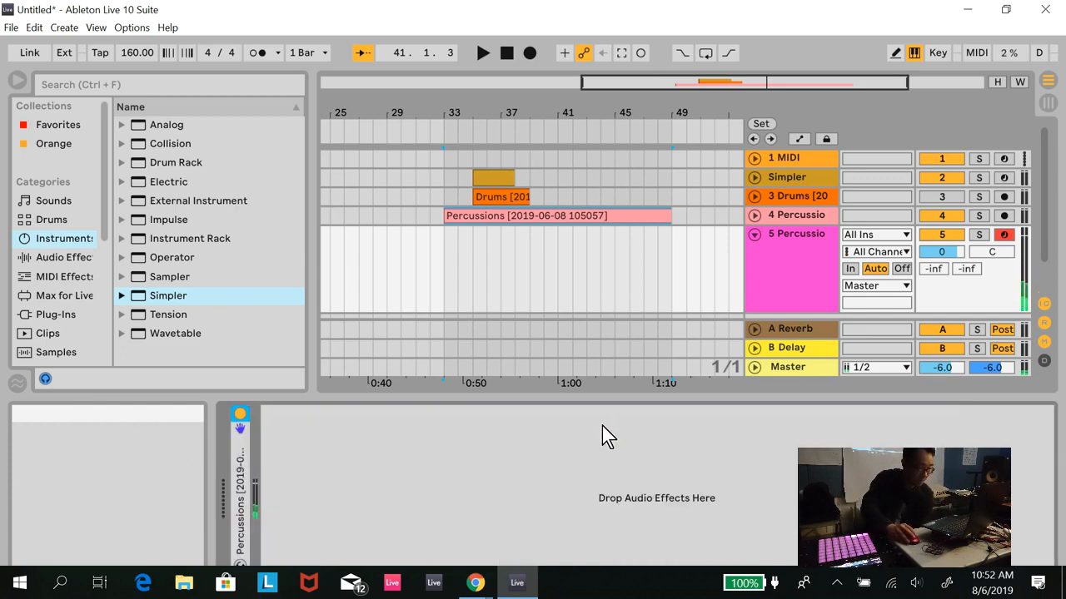
double_click(241, 459)
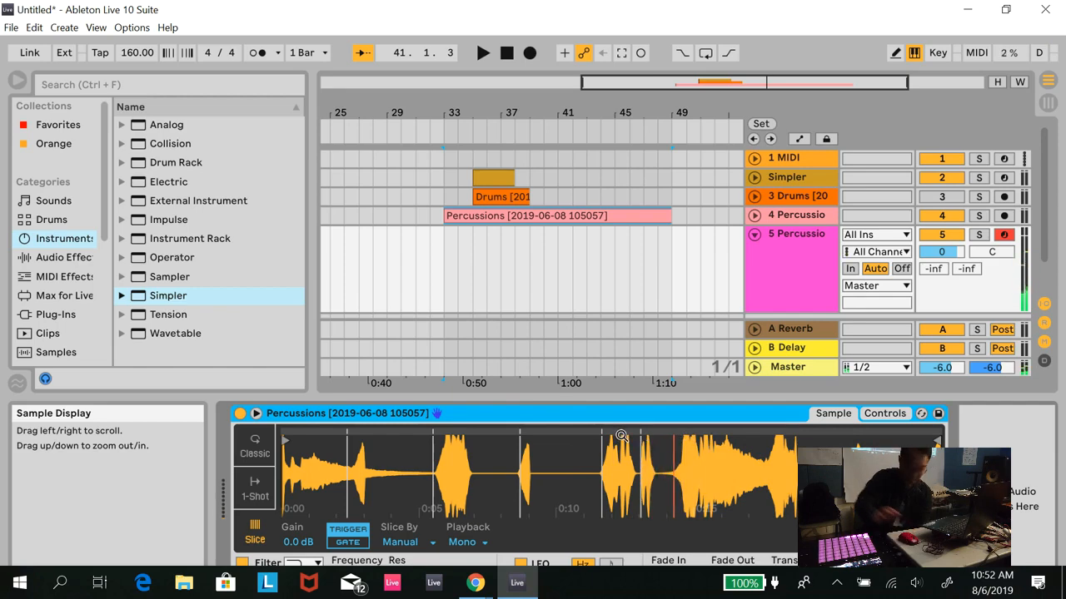
drag(632, 430, 667, 431)
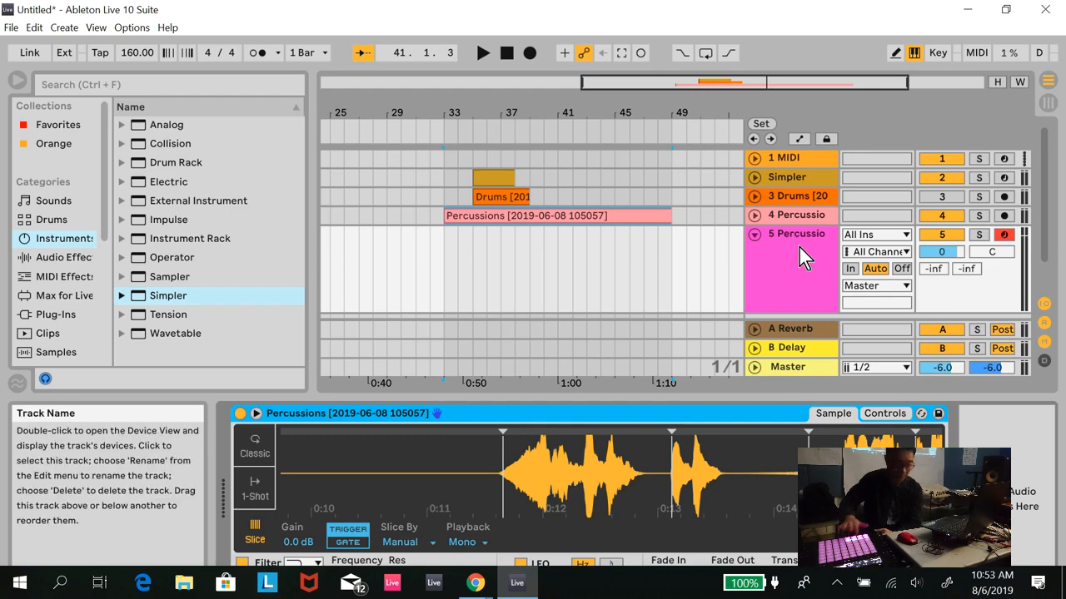
- Create a MIDI clip over bars 33 to 45 on the sliced percussion track and add rising C#1 to E1 notes on successive sixteenths
drag(449, 244, 618, 234)
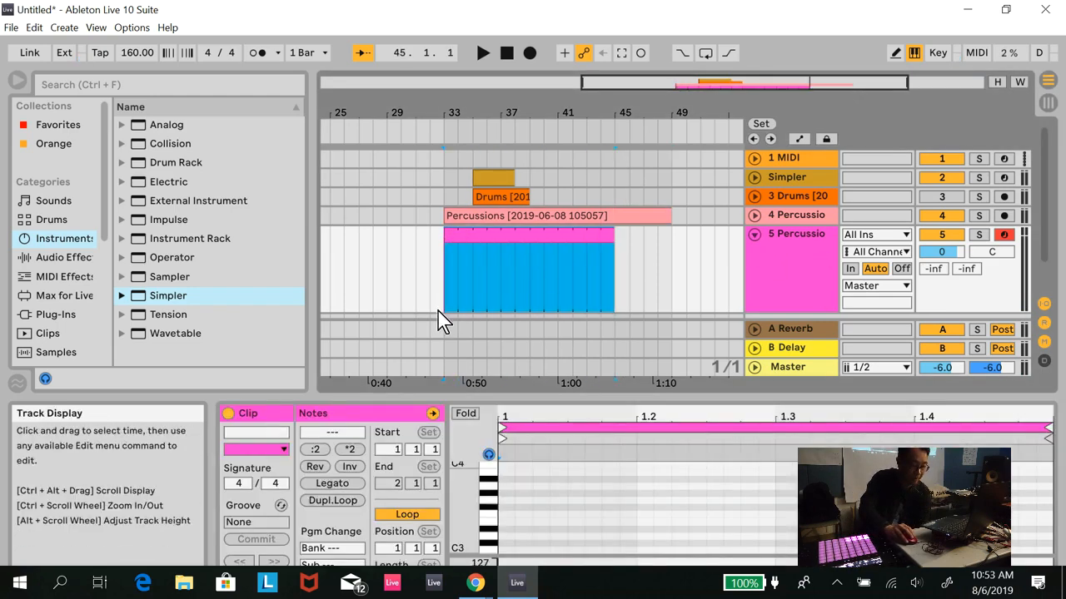
scroll(507, 537, down, 3)
click(510, 506)
scroll(509, 506, down, 4)
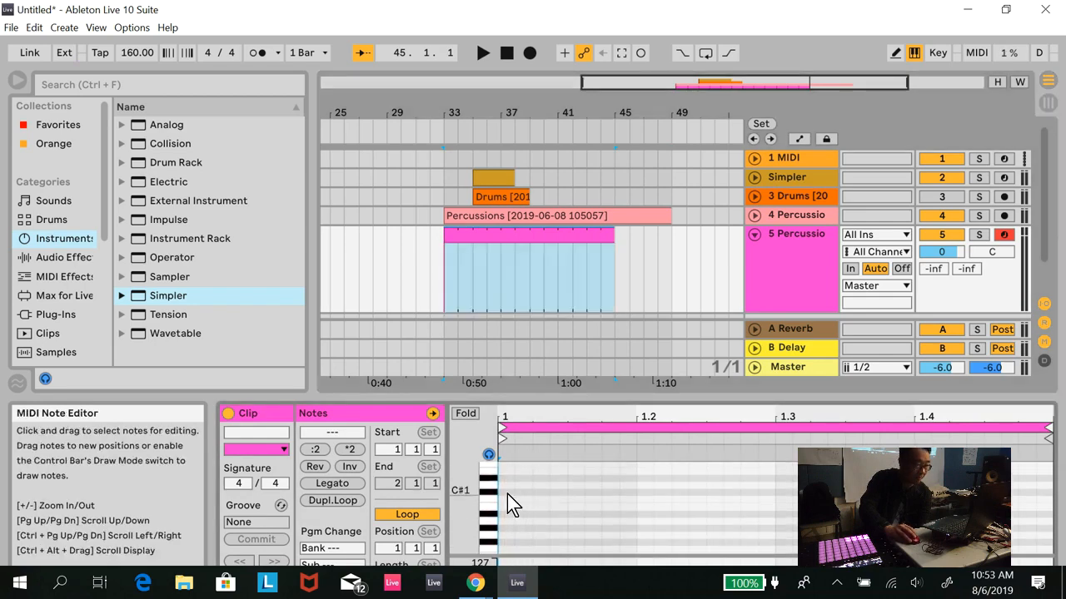
double_click(507, 493)
double_click(543, 485)
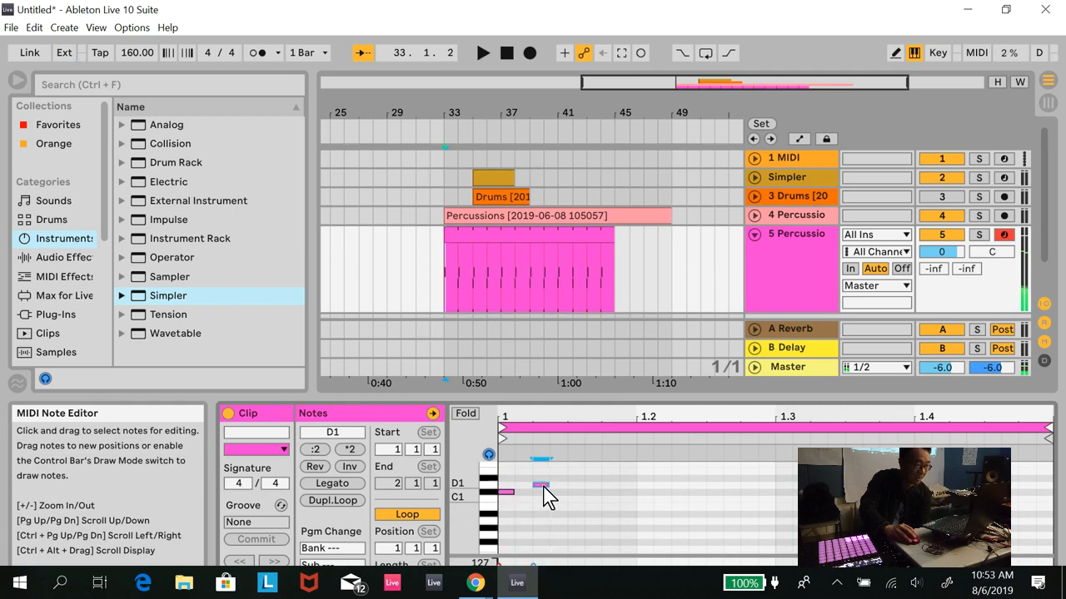
double_click(610, 471)
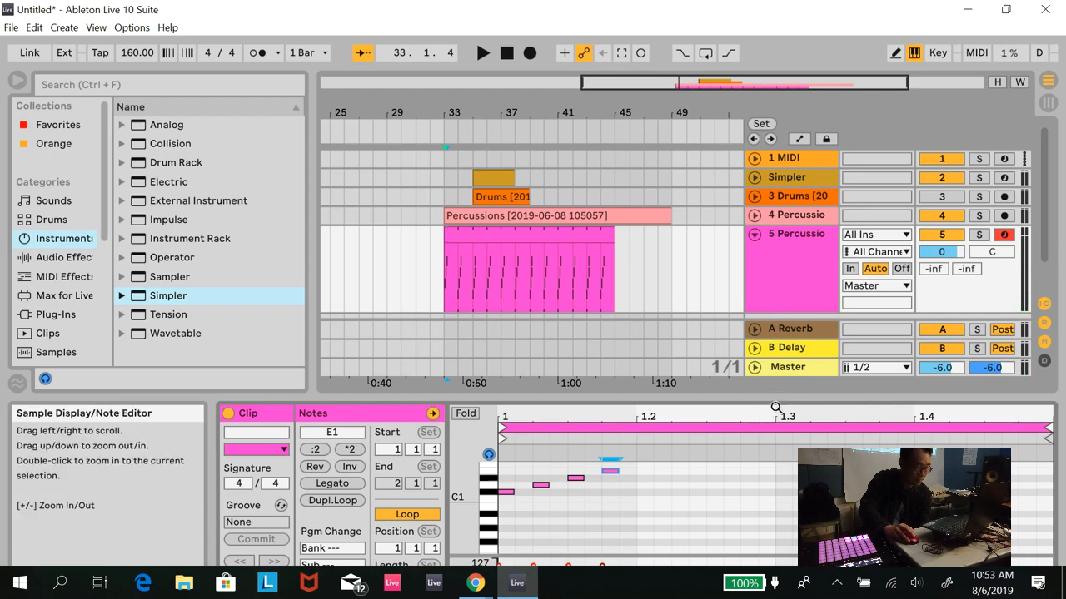
- Enlarge the note editor and continue the rising sequence with F1, F#1, G1 and G#1 across the second beat
drag(772, 400, 724, 193)
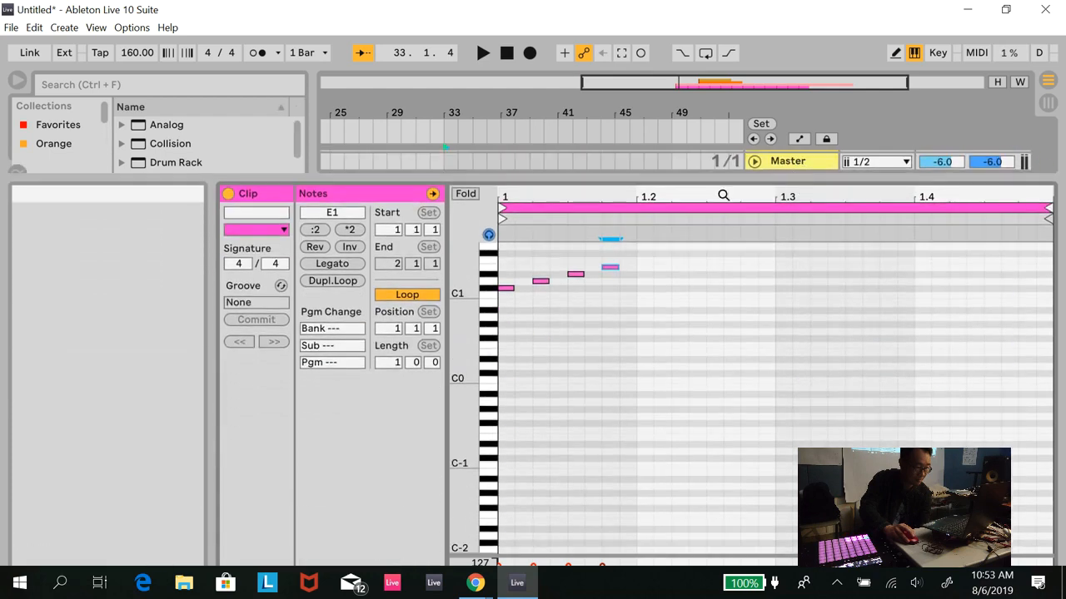
click(647, 262)
double_click(647, 260)
click(674, 256)
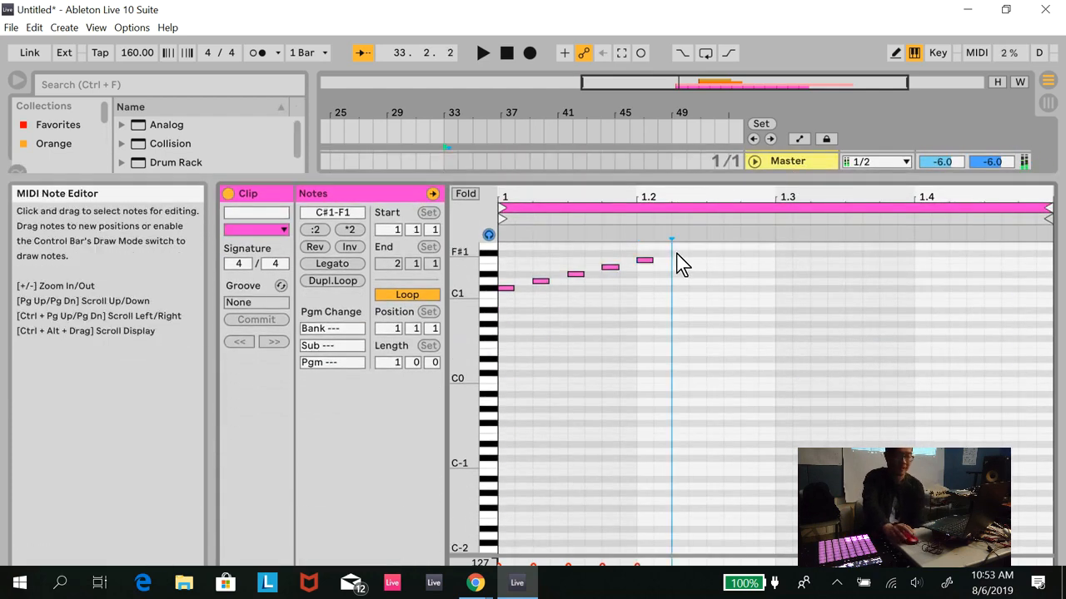
click(710, 254)
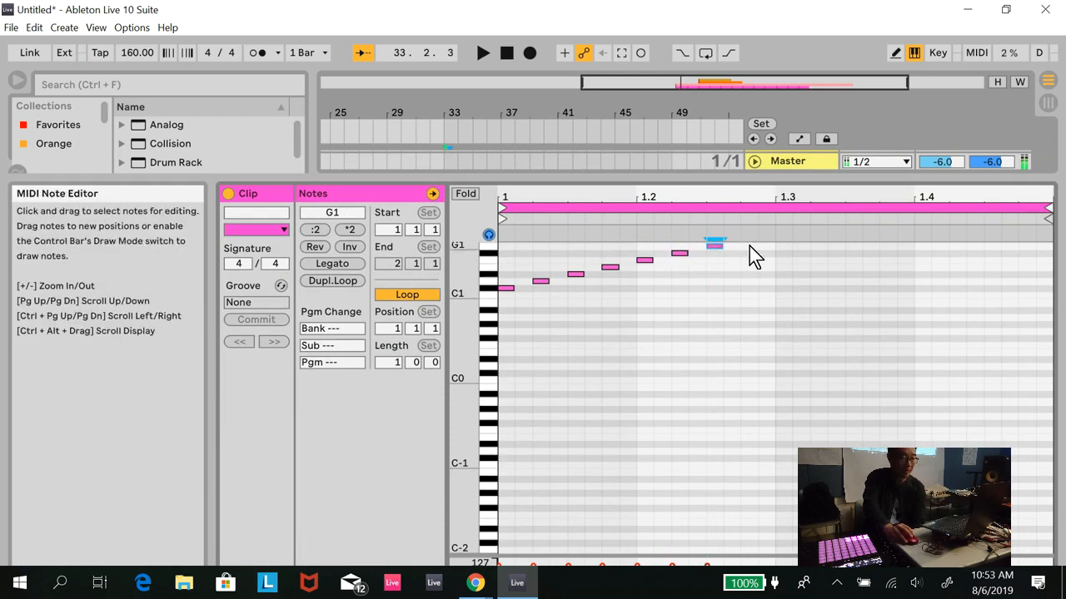
double_click(749, 244)
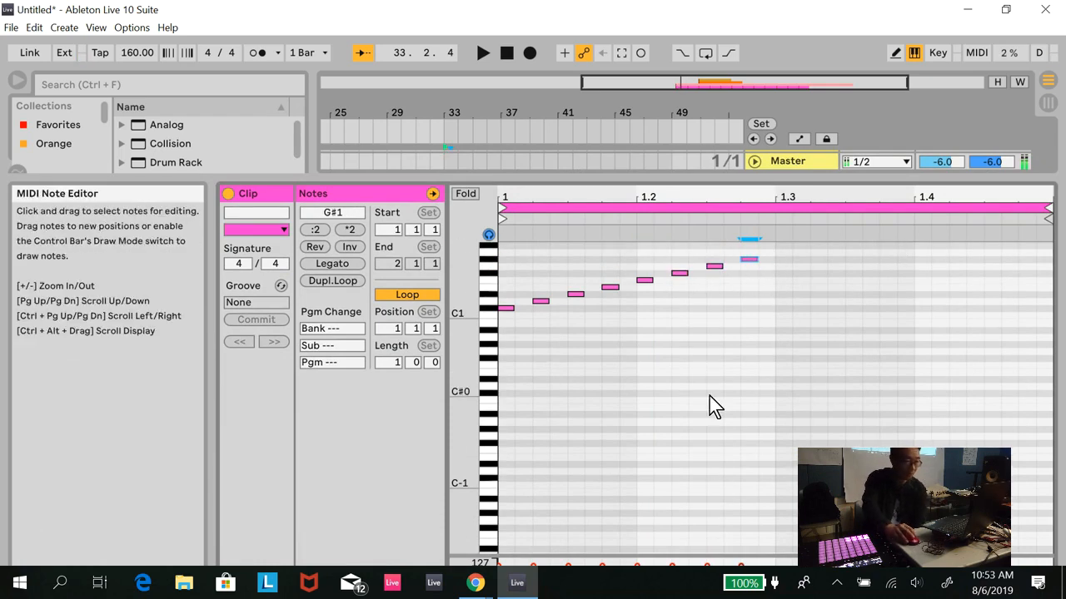
- Layer extra G#1, F#1, D#1 and F1 notes among the rising sequence over the first two beats
key(ctrl+a)
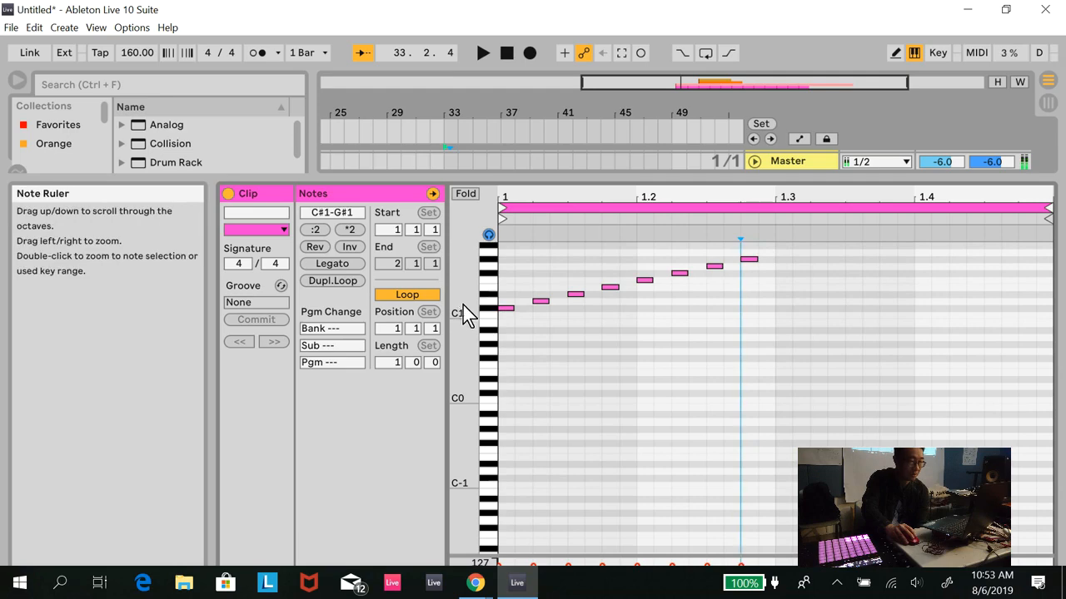
double_click(466, 314)
drag(463, 306, 474, 341)
double_click(560, 360)
double_click(523, 363)
double_click(644, 328)
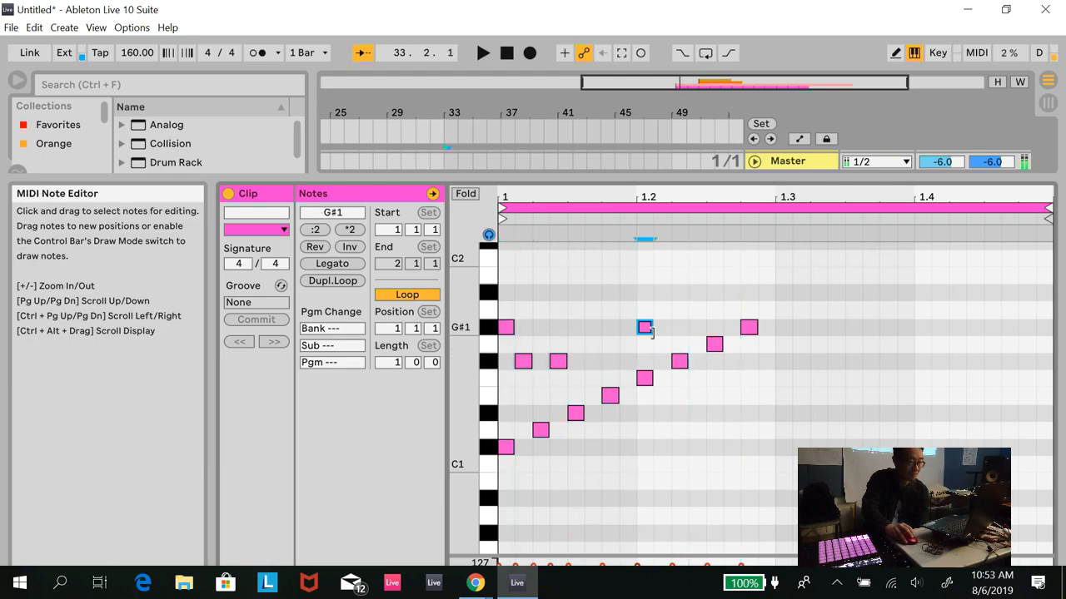
double_click(591, 360)
double_click(680, 413)
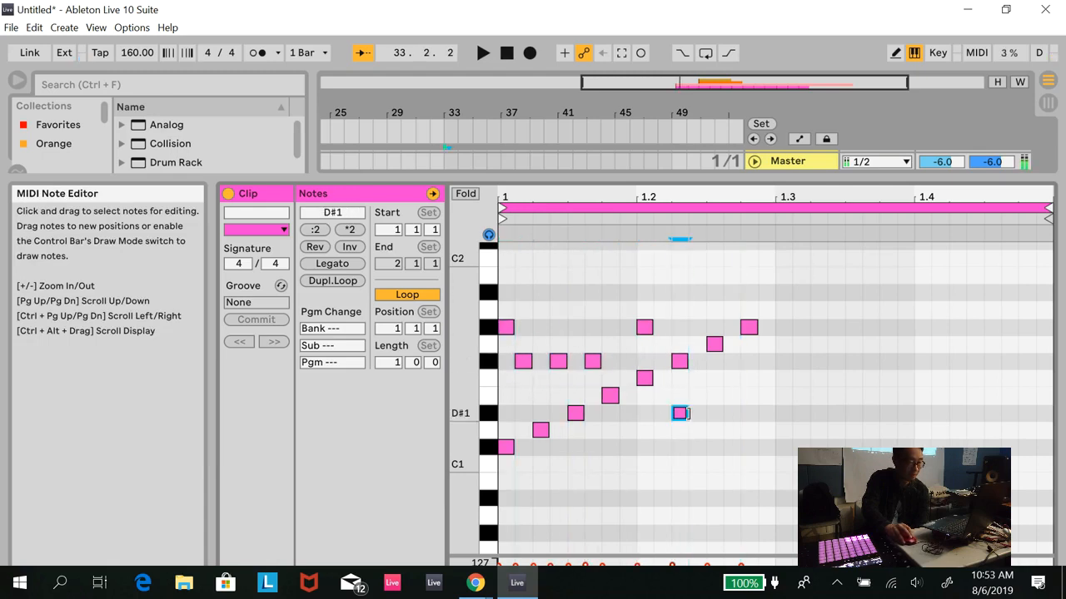
double_click(731, 291)
drag(733, 287, 734, 376)
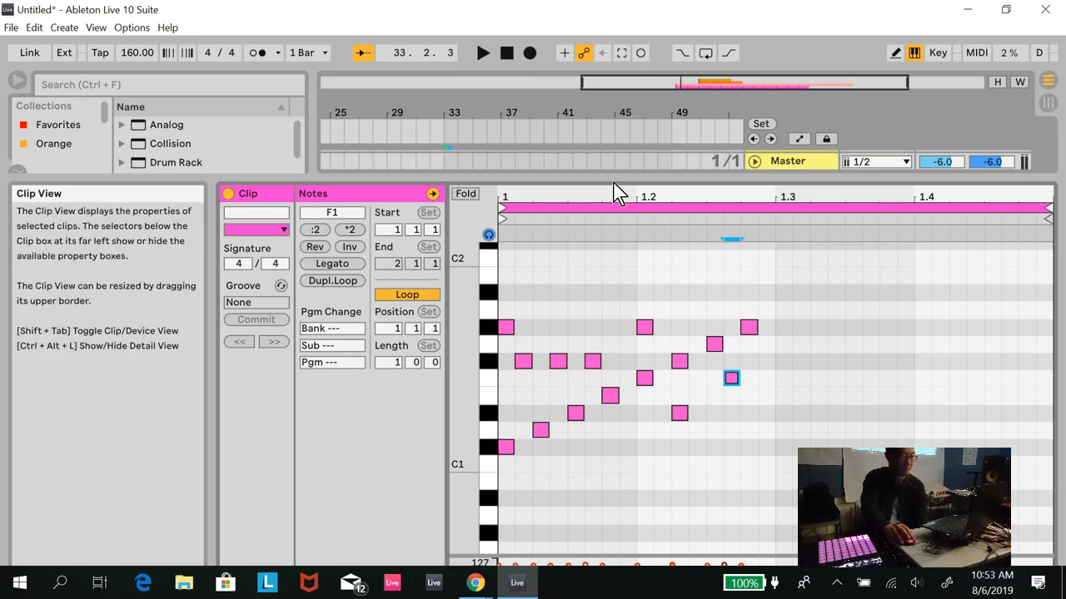
- Shrink the note editor and mute the Percussions audio track
drag(614, 178, 668, 461)
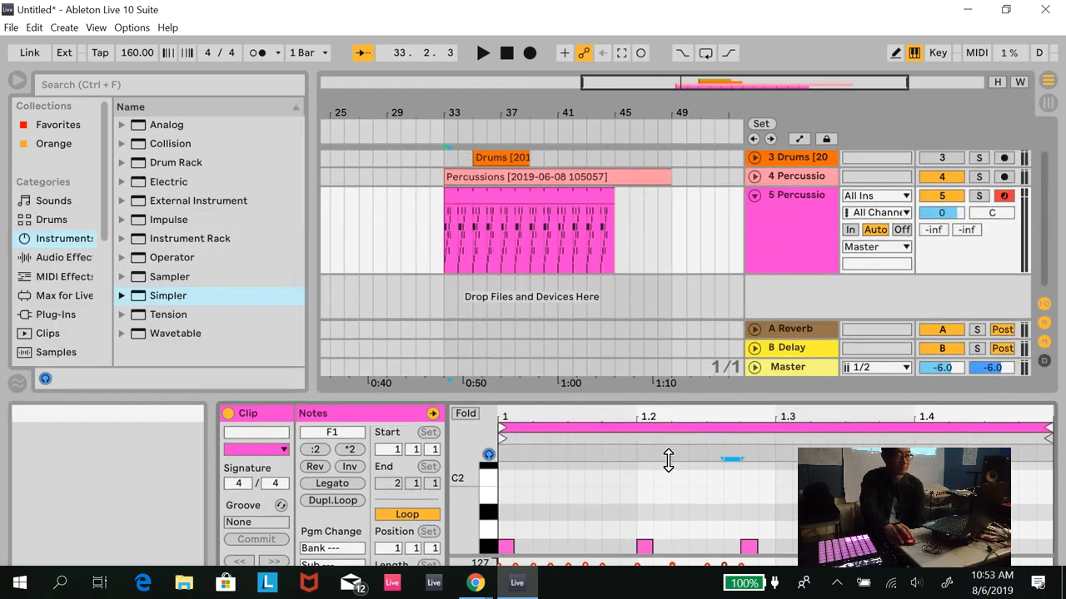
click(942, 175)
scroll(628, 177, up, 2)
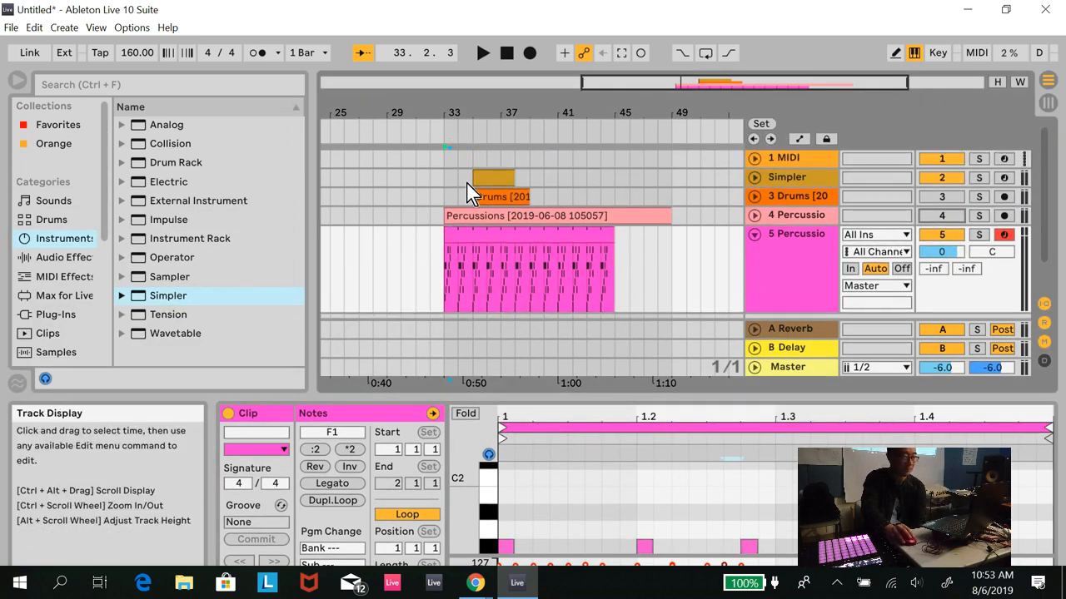
- Move the Simpler track's drum clip to bar 33 and trim the percussion MIDI clip to end at bar 36
drag(493, 178, 464, 177)
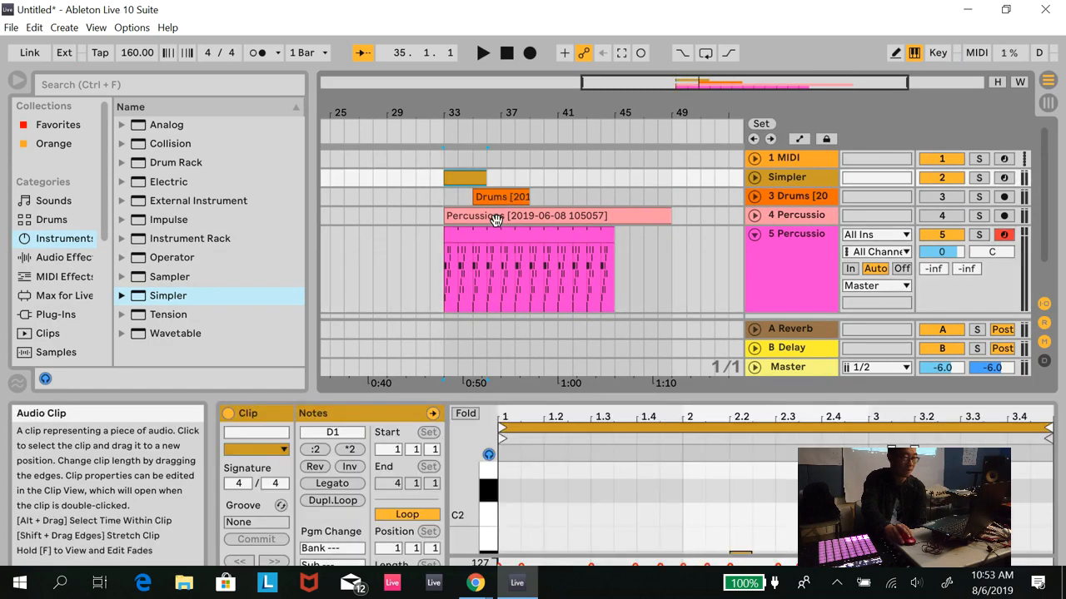
drag(608, 236, 487, 235)
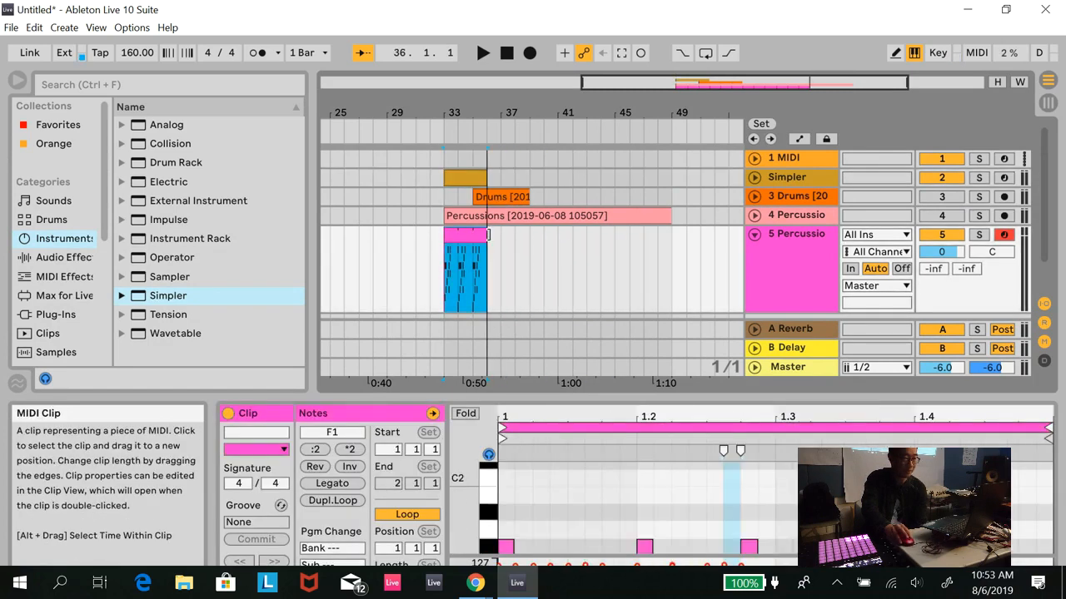
- Audition the drum and percussion patterns together from bar 33, stop playback and fold the percussion MIDI track
click(449, 122)
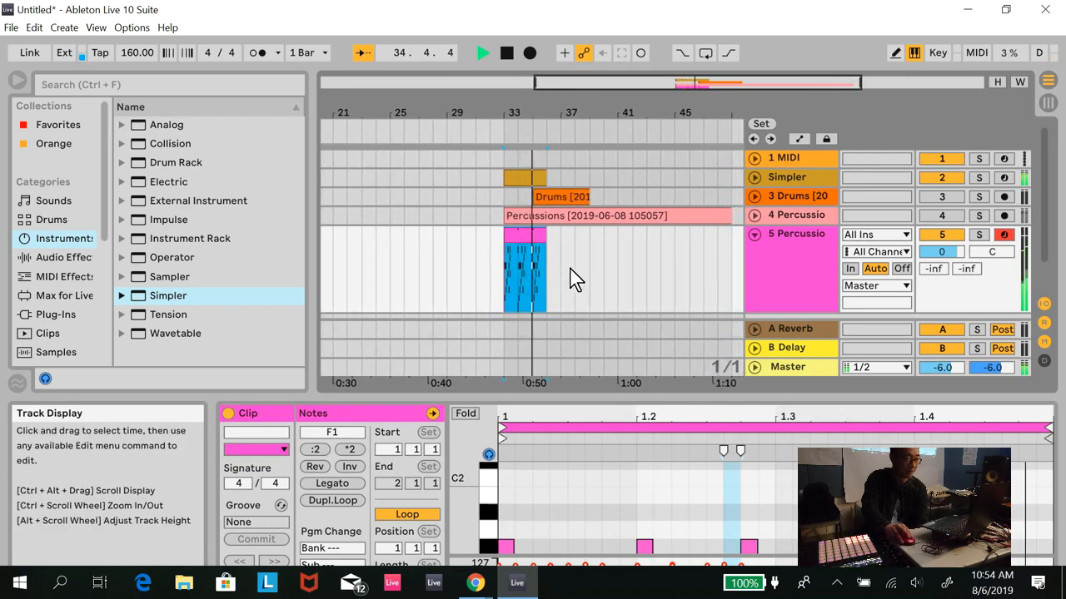
click(512, 57)
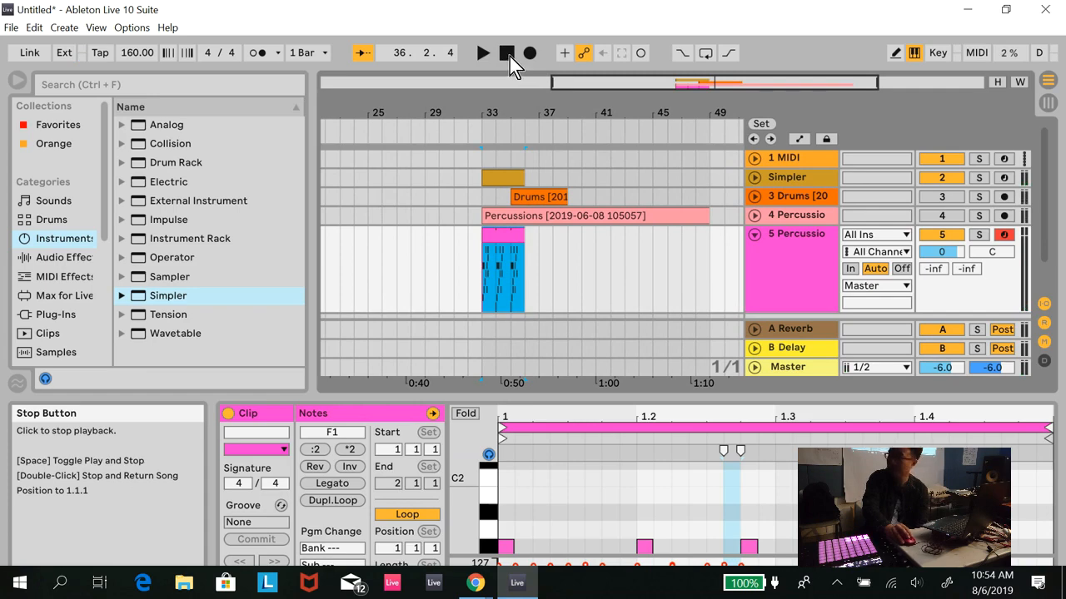
click(754, 236)
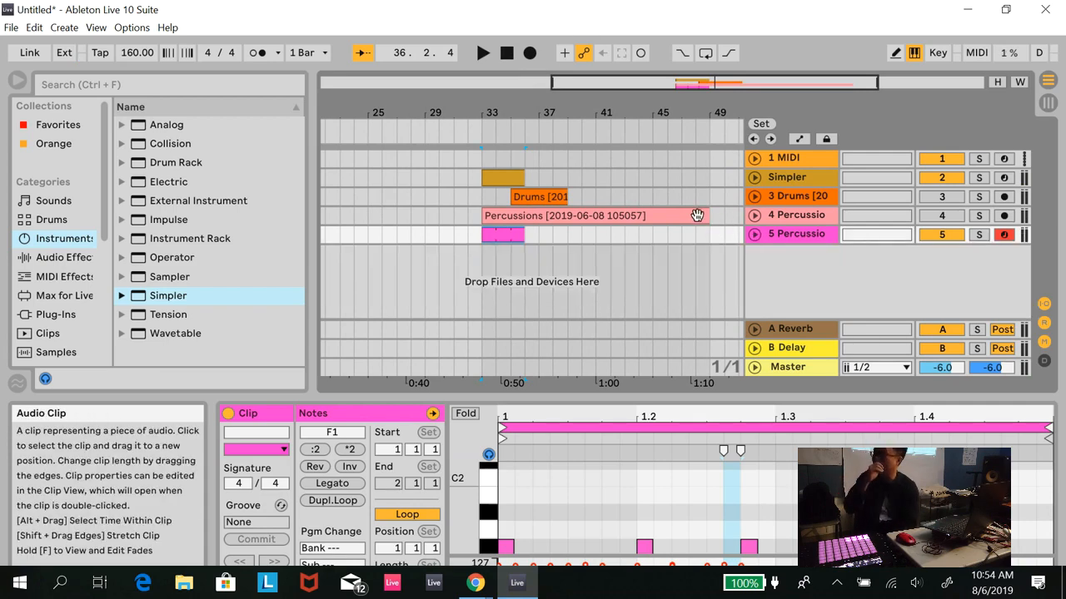
- Switch to the Google Slides presentation, advance to the first point of "Slice a riff or vocal" and return to Ableton Live
click(485, 589)
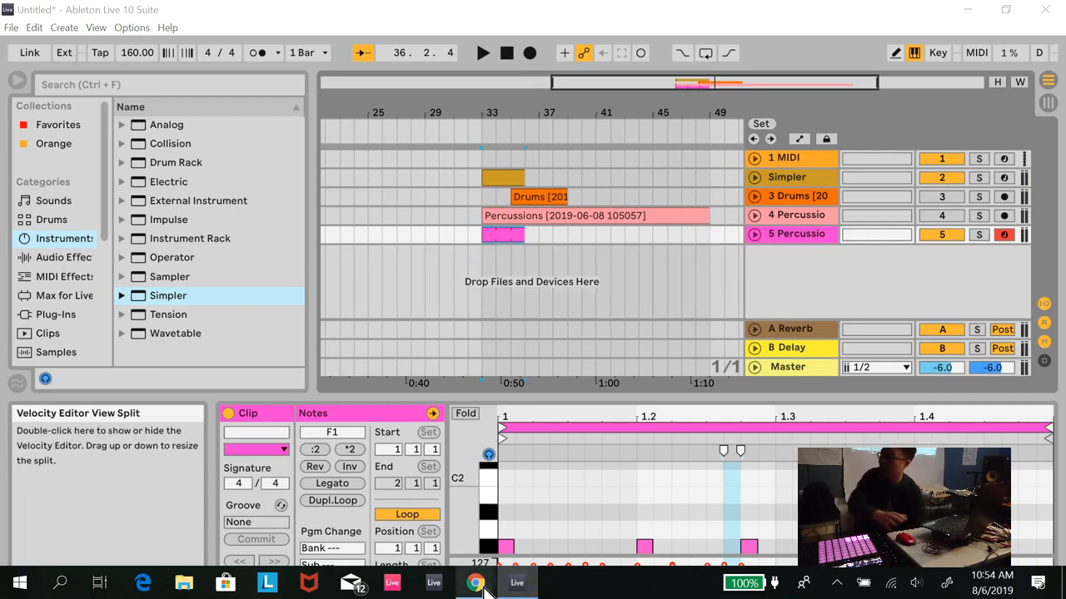
click(426, 508)
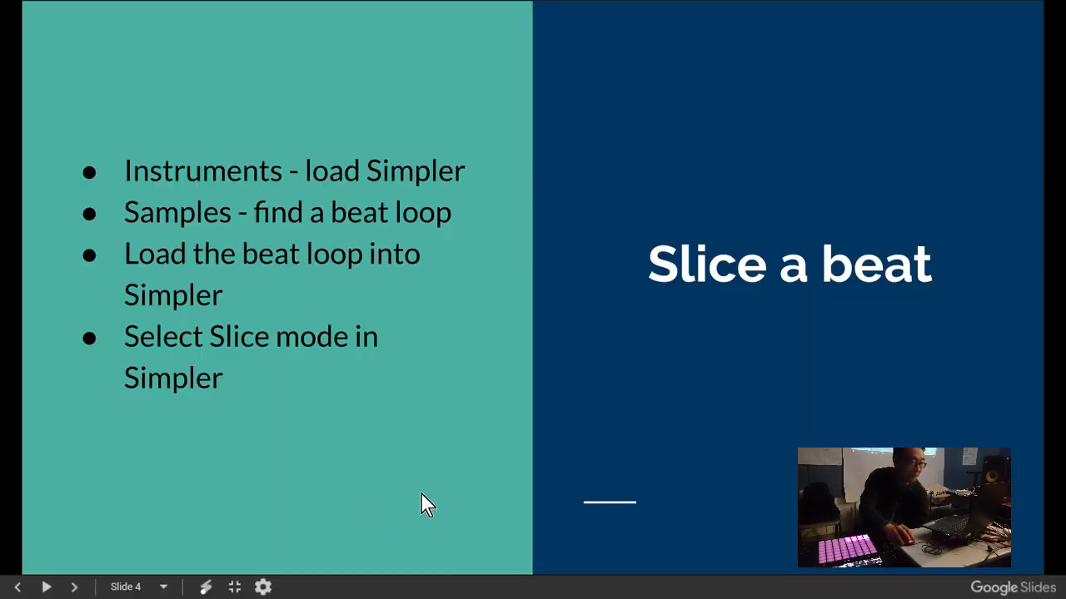
click(421, 490)
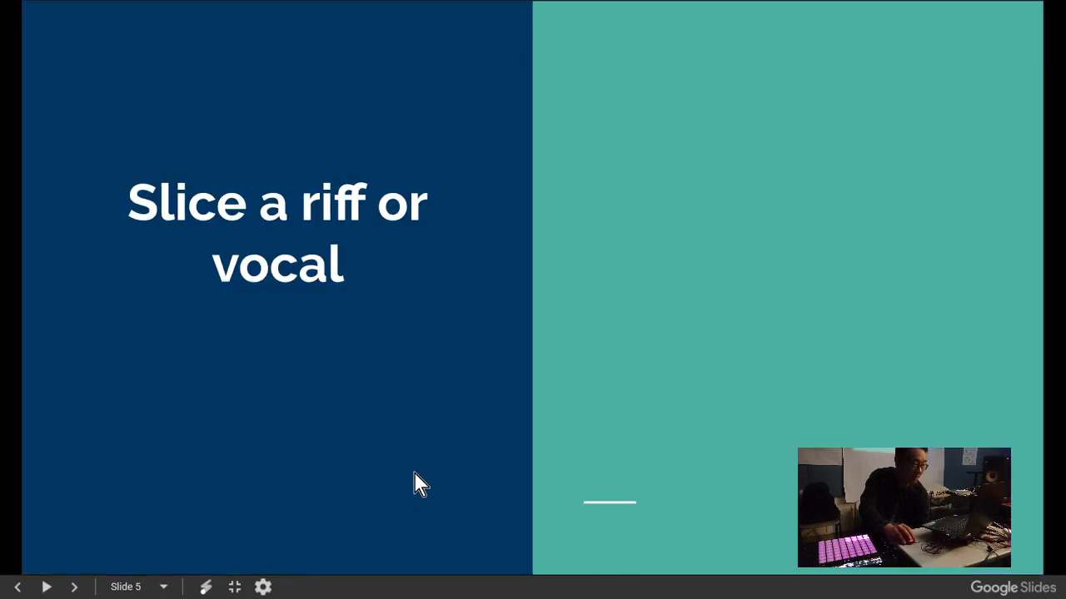
click(277, 255)
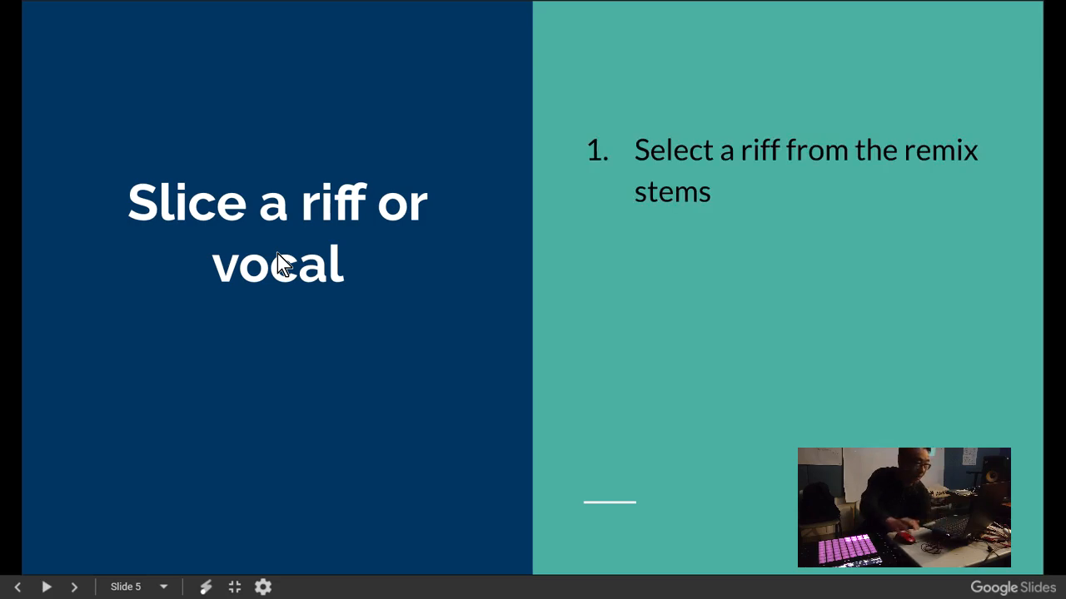
key(alt+Tab)
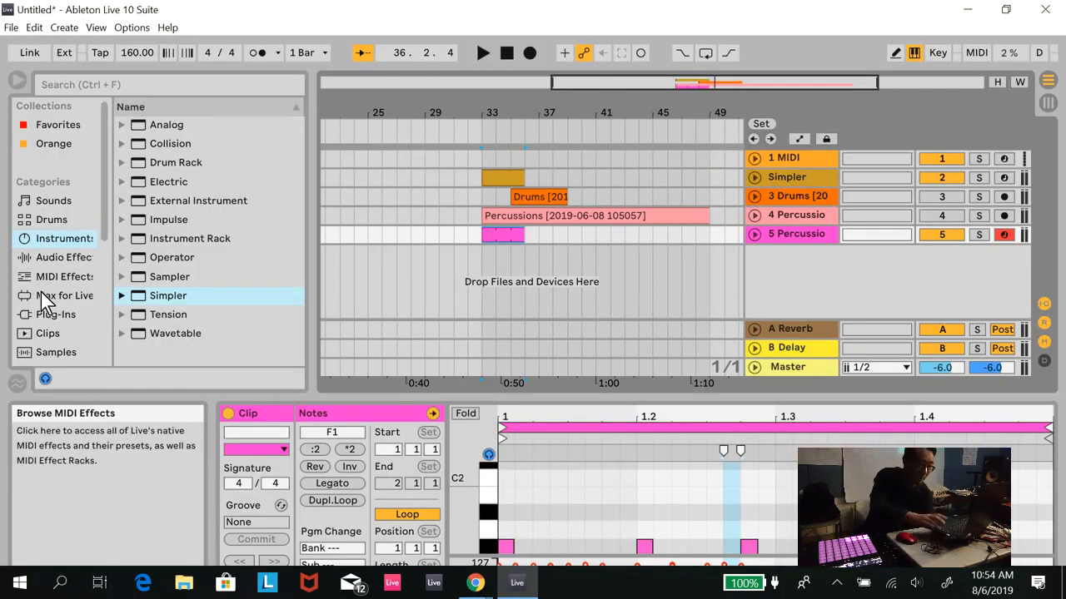
- Add Synths.aif from the LESSONS folder to a new audio track, starting at bar 25
scroll(97, 312, down, 3)
scroll(92, 298, down, 5)
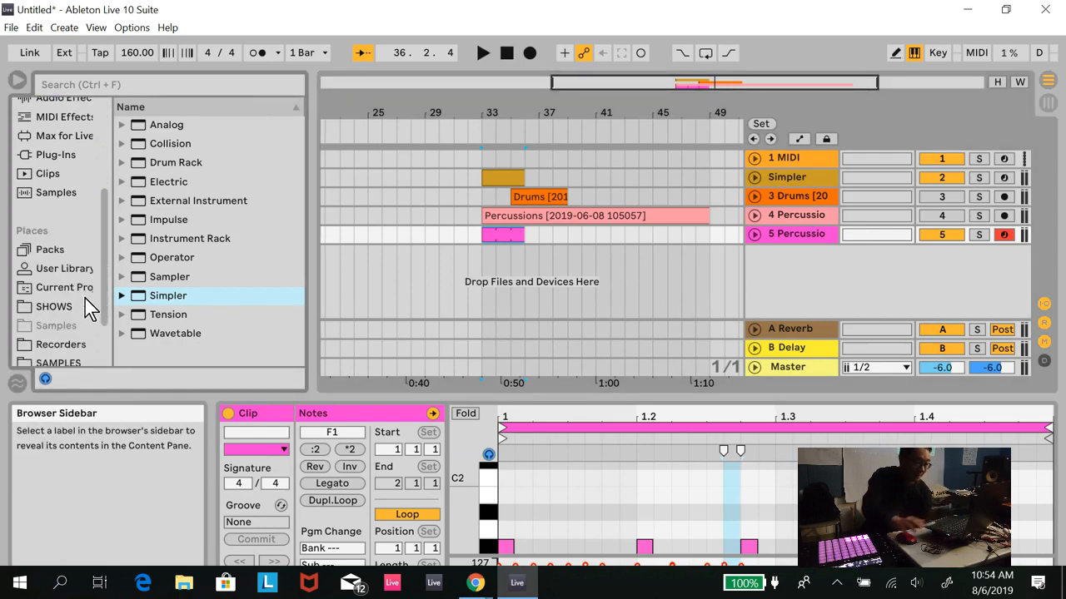
scroll(85, 299, down, 1)
click(79, 333)
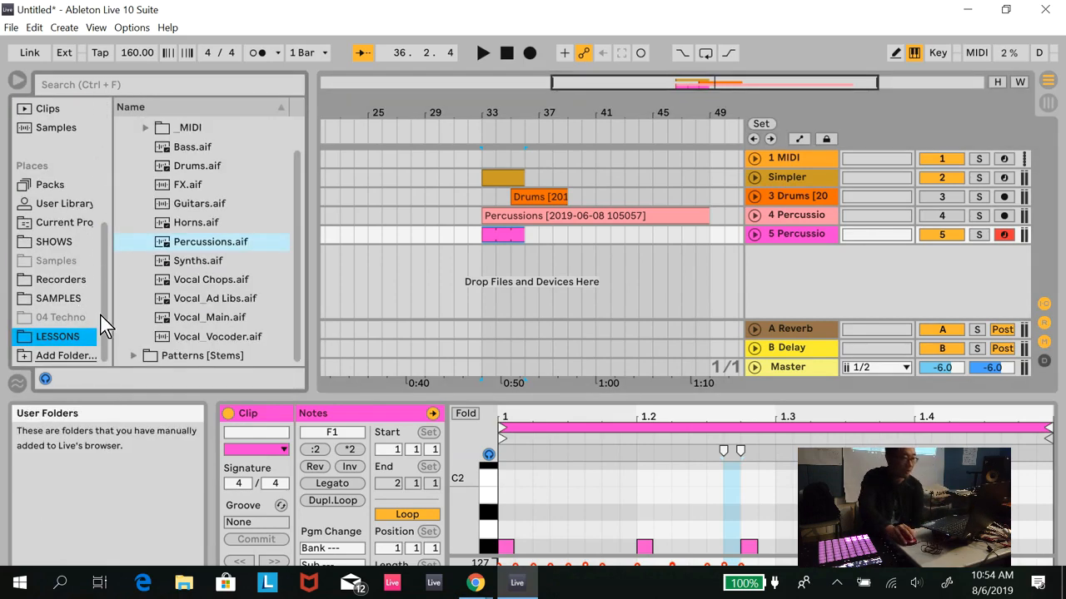
click(211, 263)
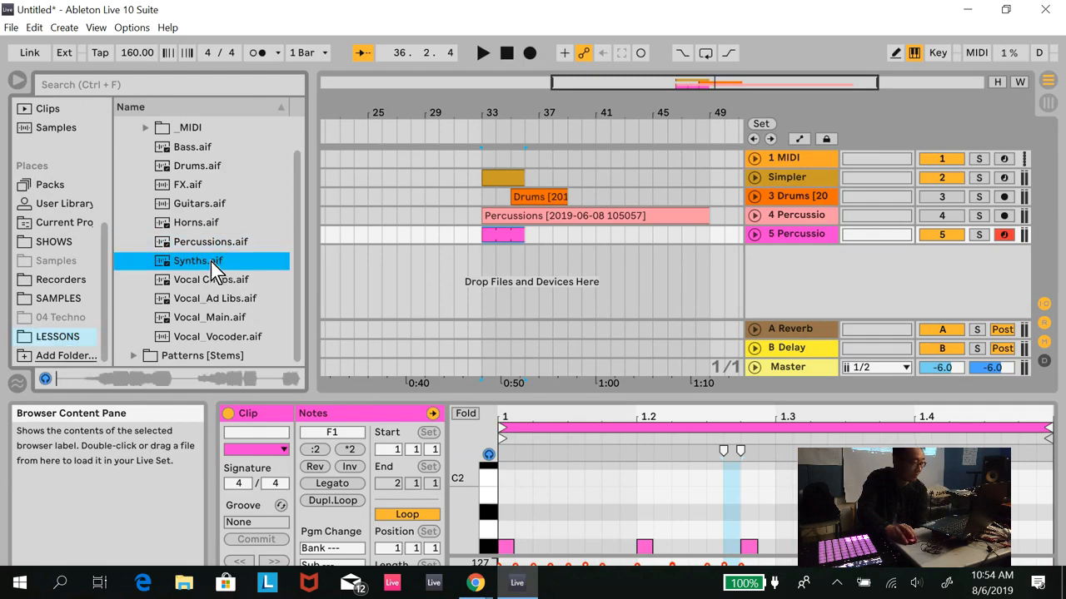
drag(211, 263, 328, 260)
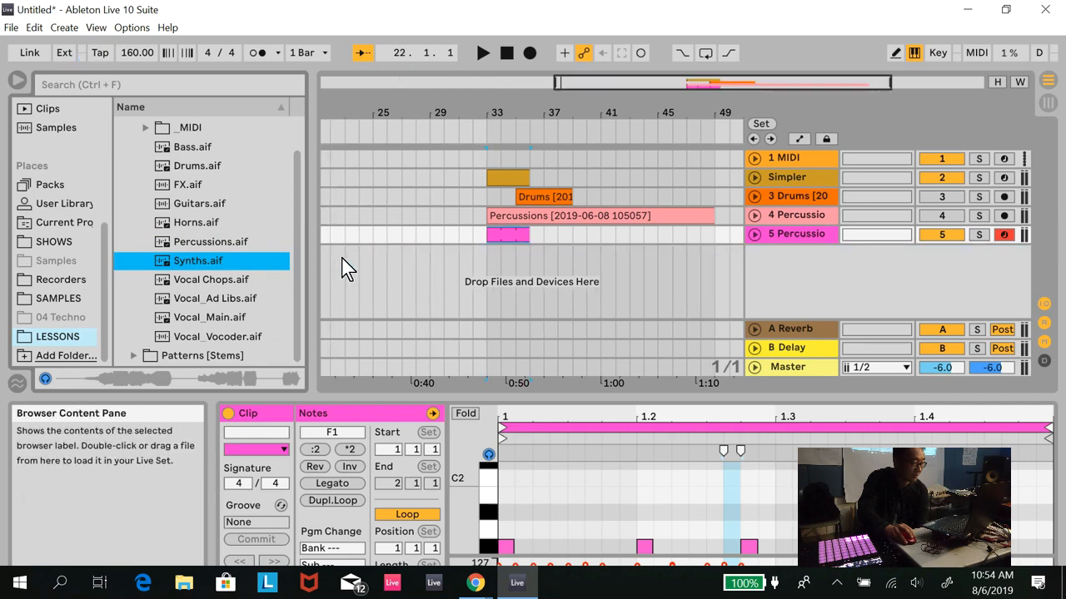
drag(199, 263, 371, 254)
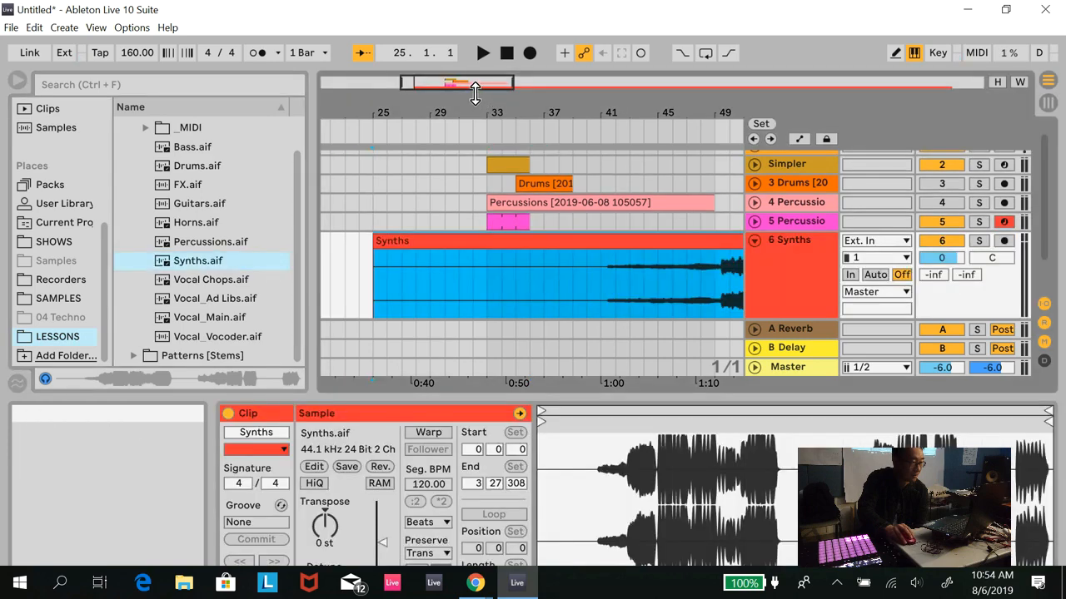
- Trim the start of the Synths clip to bar 49 and audition the riff, stopping playback at the end
click(1019, 83)
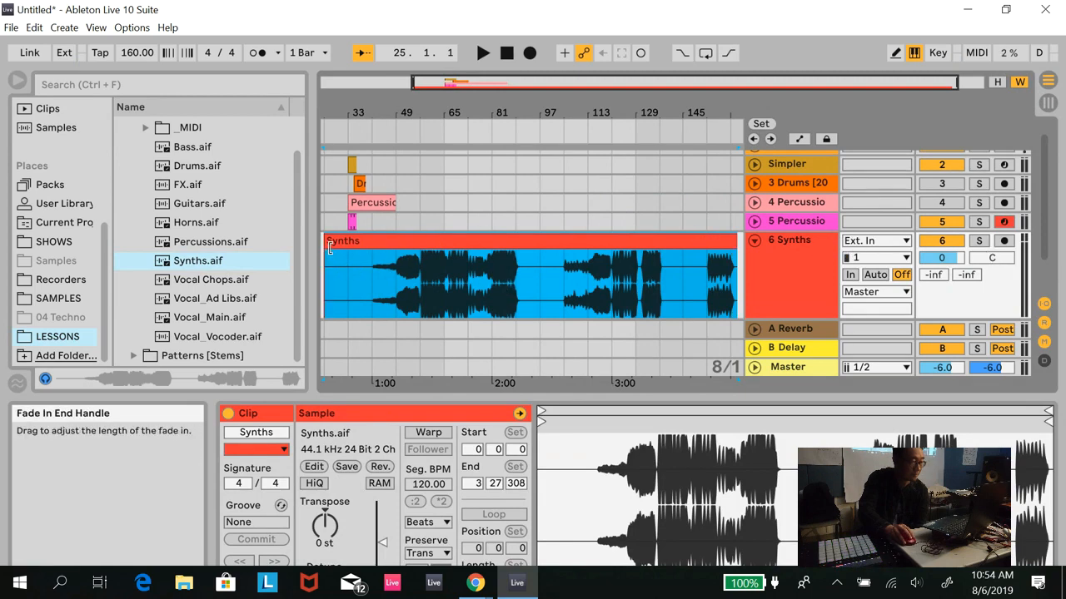
drag(325, 244, 388, 244)
click(396, 123)
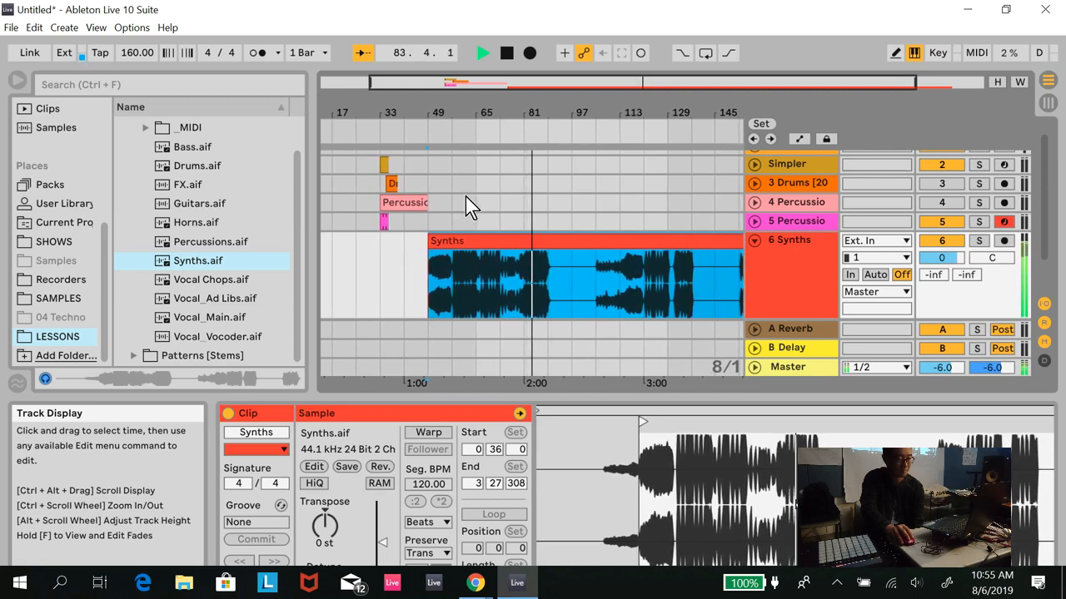
click(505, 55)
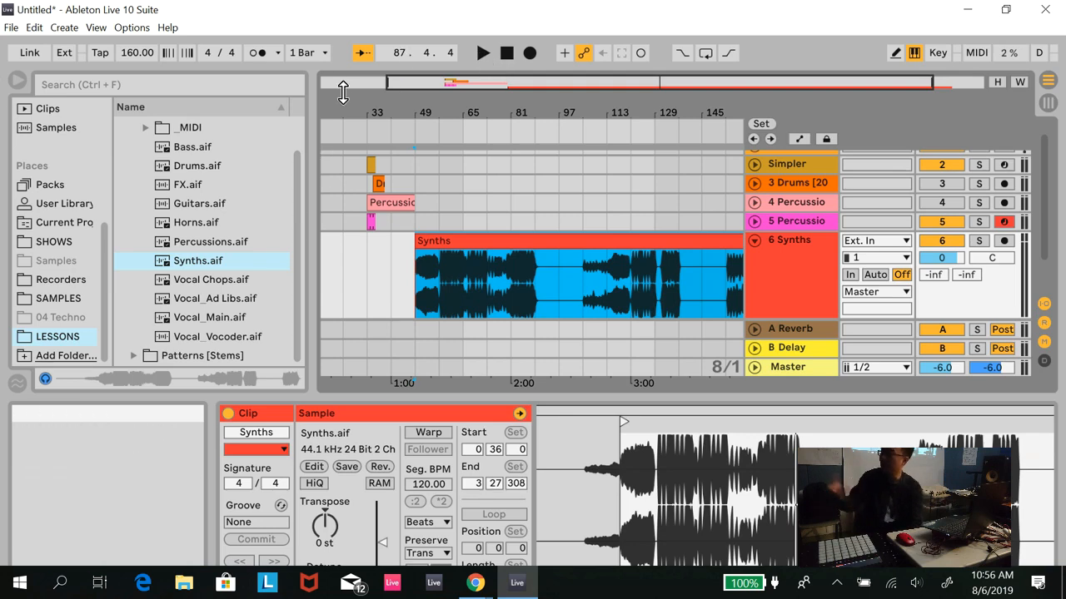
- Trim the Synths clip to run from bar 57 to about bar 67 and move it to start at bar 33
drag(416, 242, 440, 242)
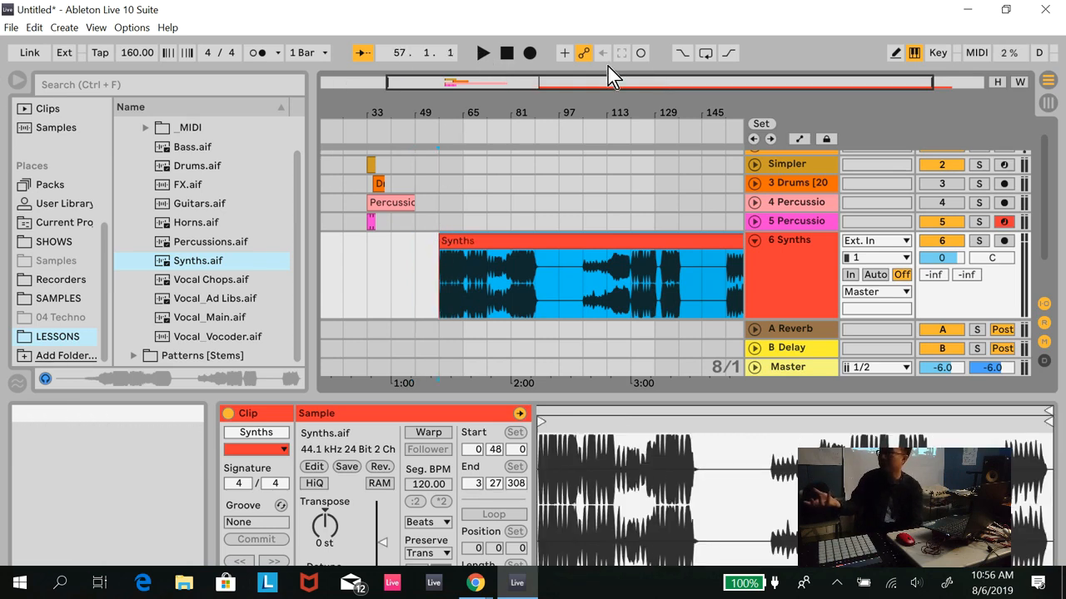
key(w)
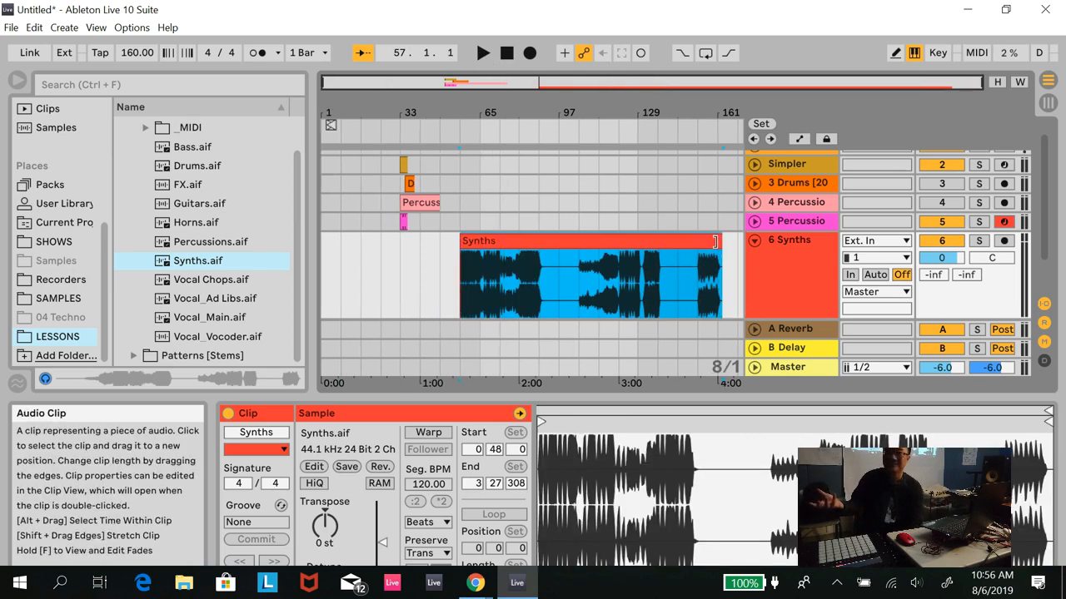
drag(708, 239, 482, 240)
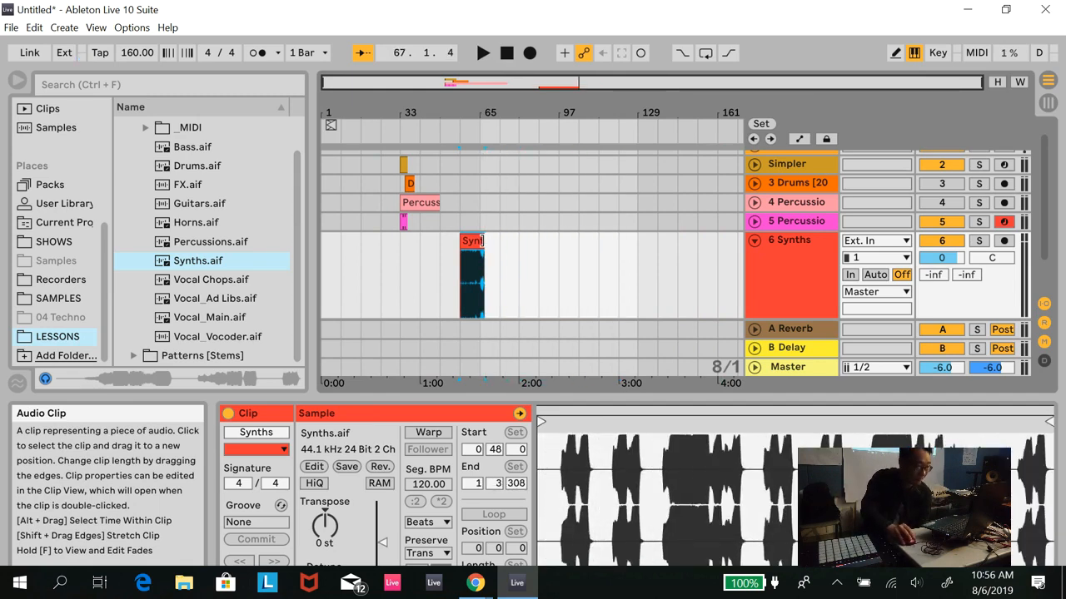
click(1019, 82)
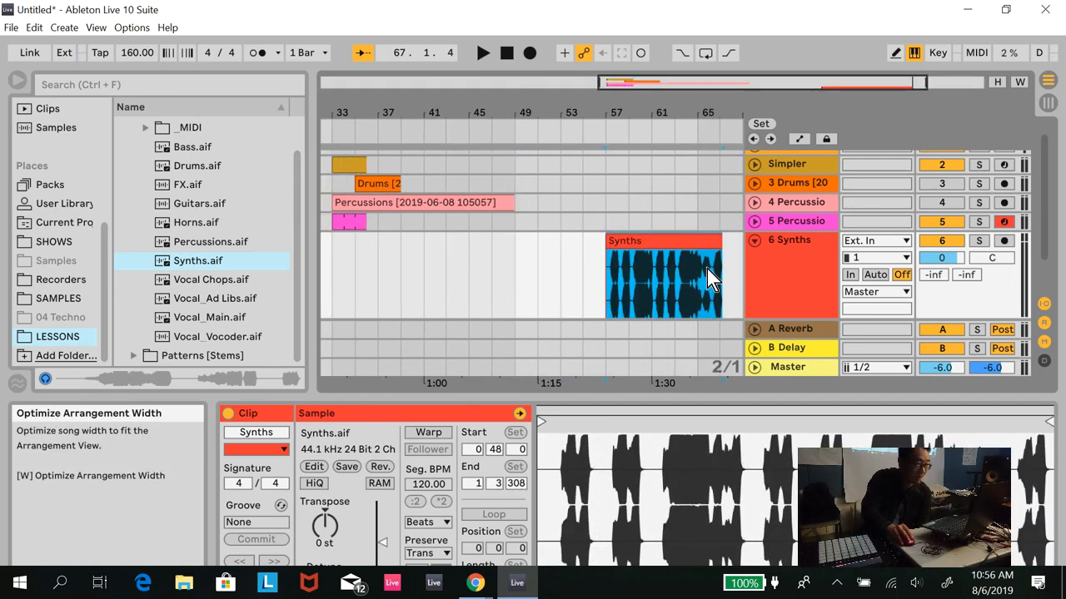
drag(706, 242, 408, 243)
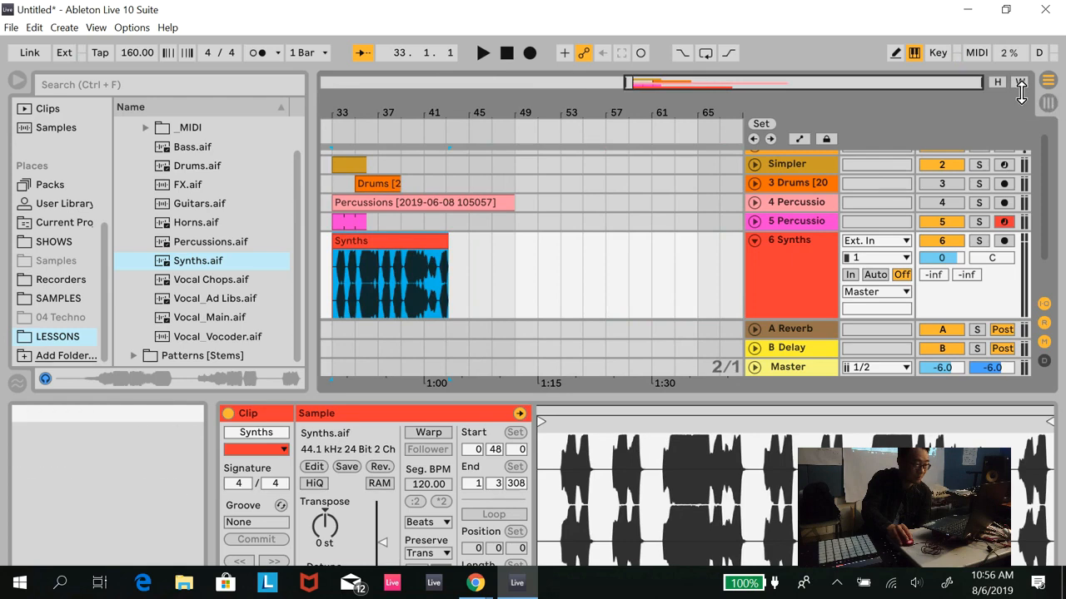
click(1019, 82)
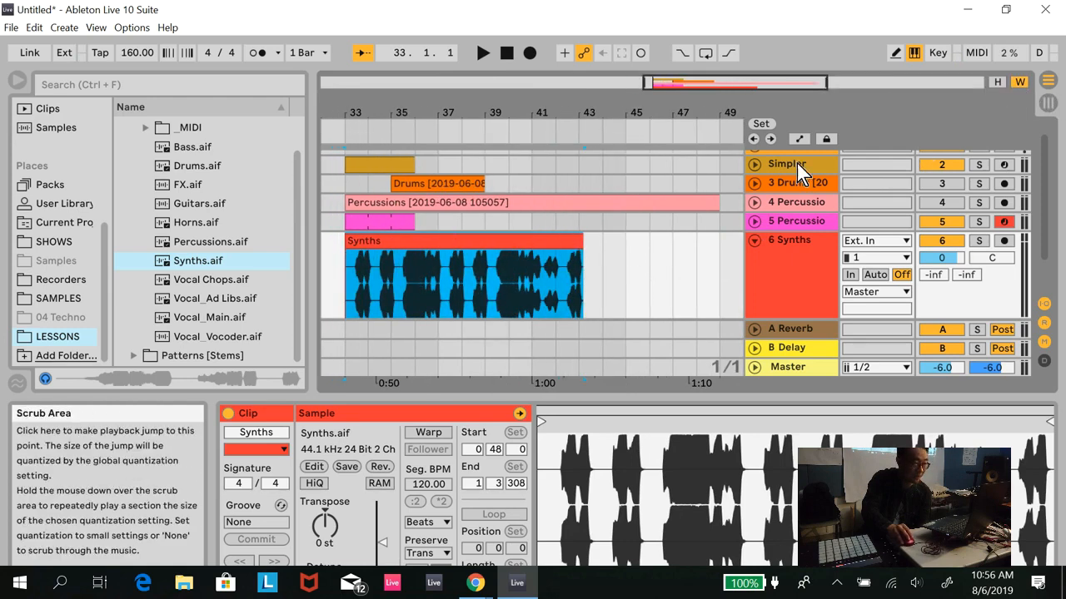
- Audition the Synths clip from bar 33 soloed and together with the other tracks, stop playback and fold the Synths track
click(979, 240)
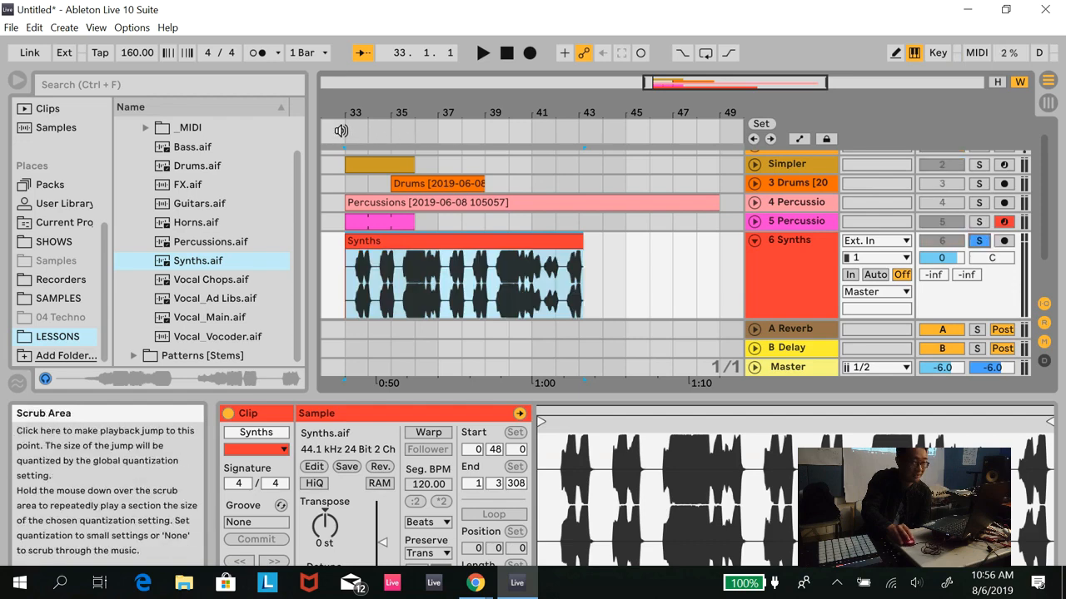
click(349, 134)
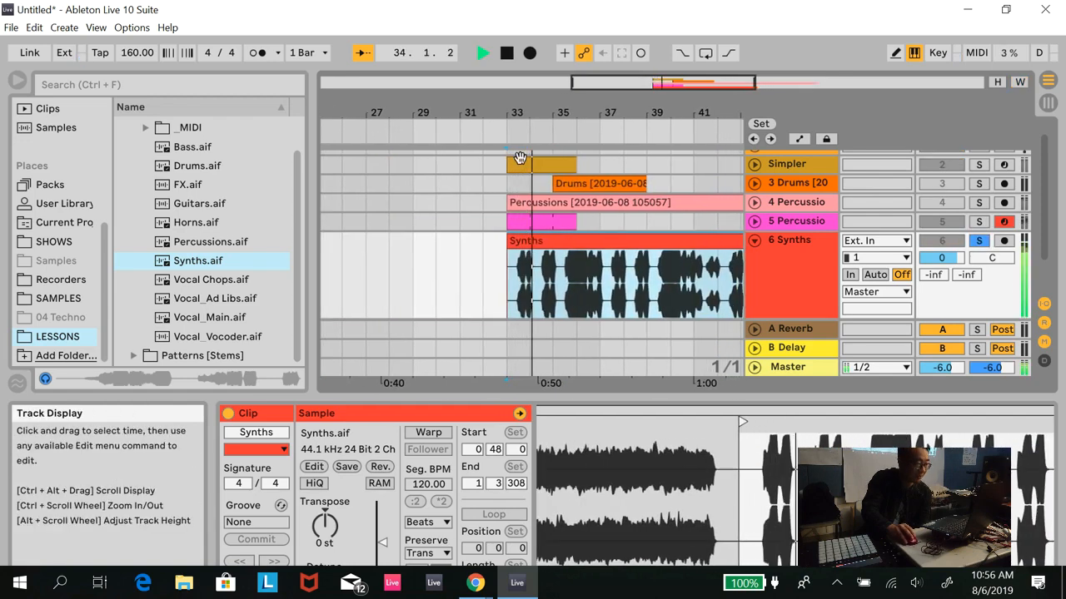
click(979, 241)
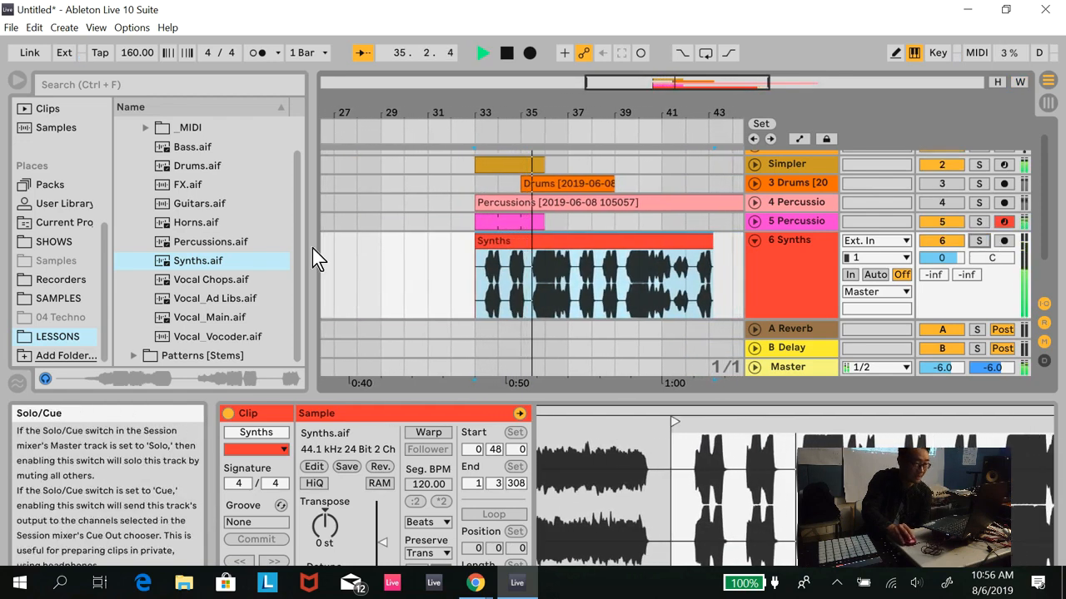
click(505, 53)
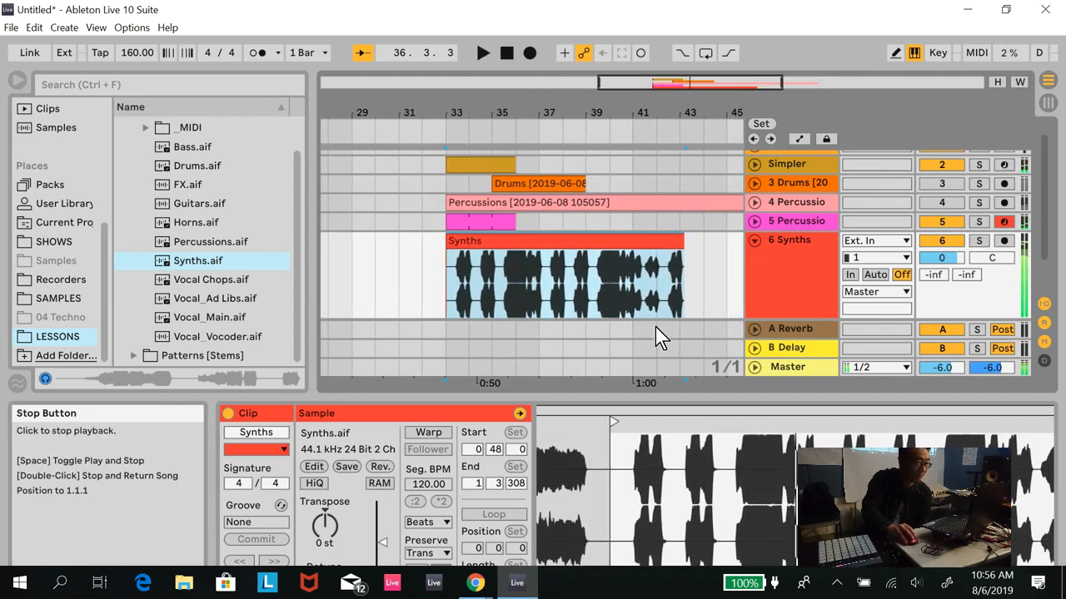
click(755, 241)
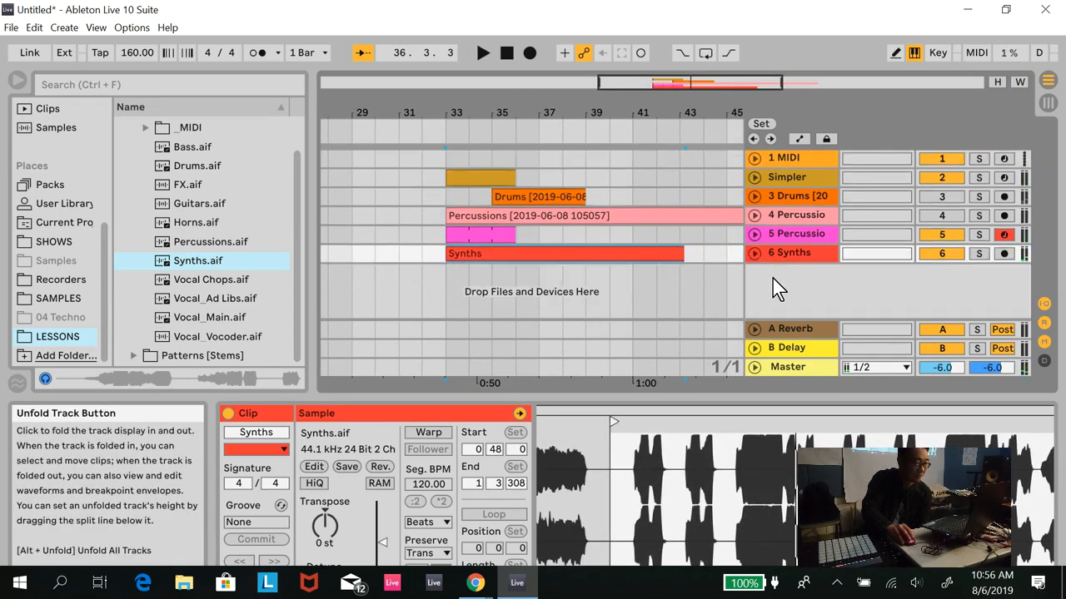
- Insert a MIDI track below the Synths track and load a Simpler instrument on it
right_click(772, 280)
click(816, 304)
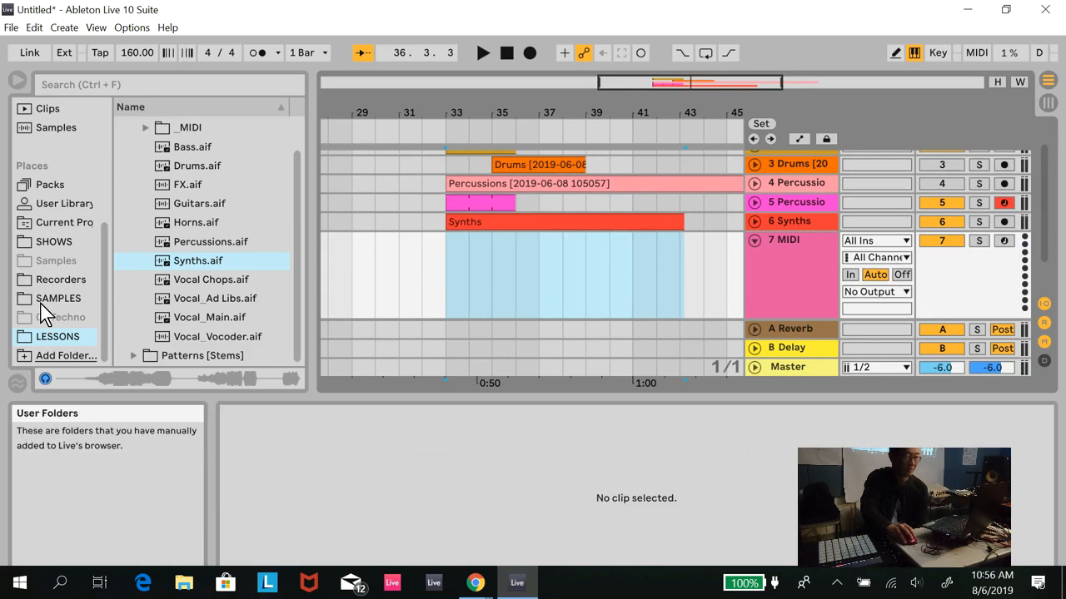
scroll(96, 160, up, 5)
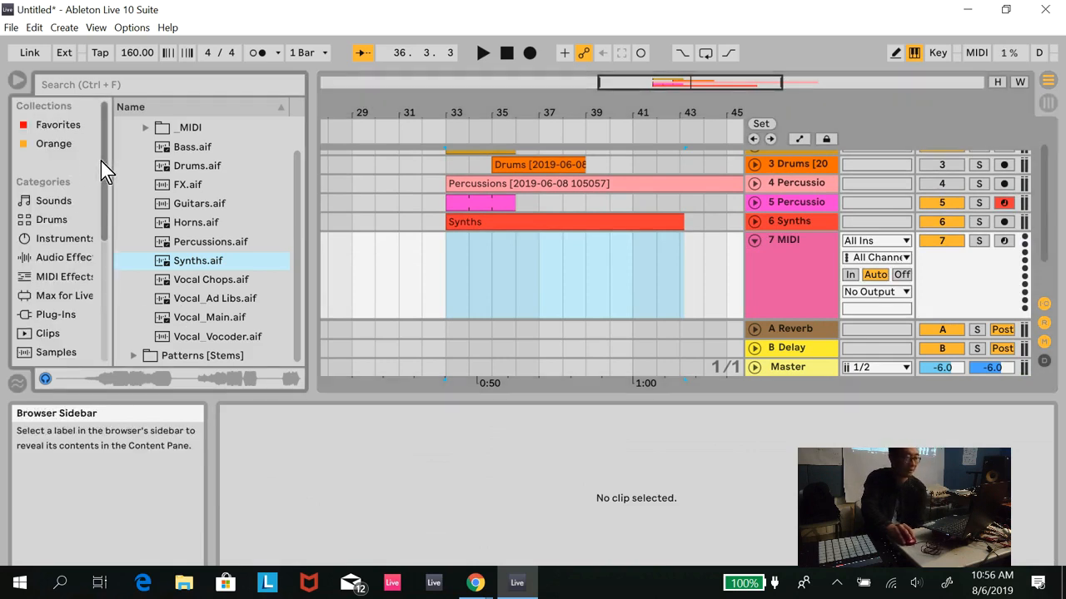
click(73, 239)
double_click(197, 297)
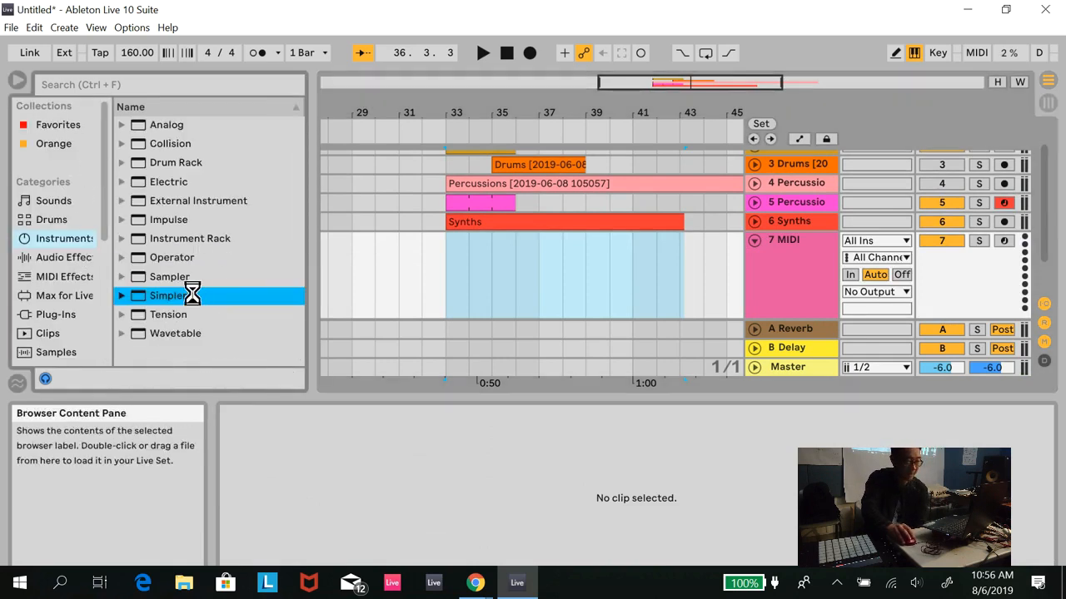
- Consolidate the Synths clip and load the consolidated sample into the new track's Simpler
right_click(605, 225)
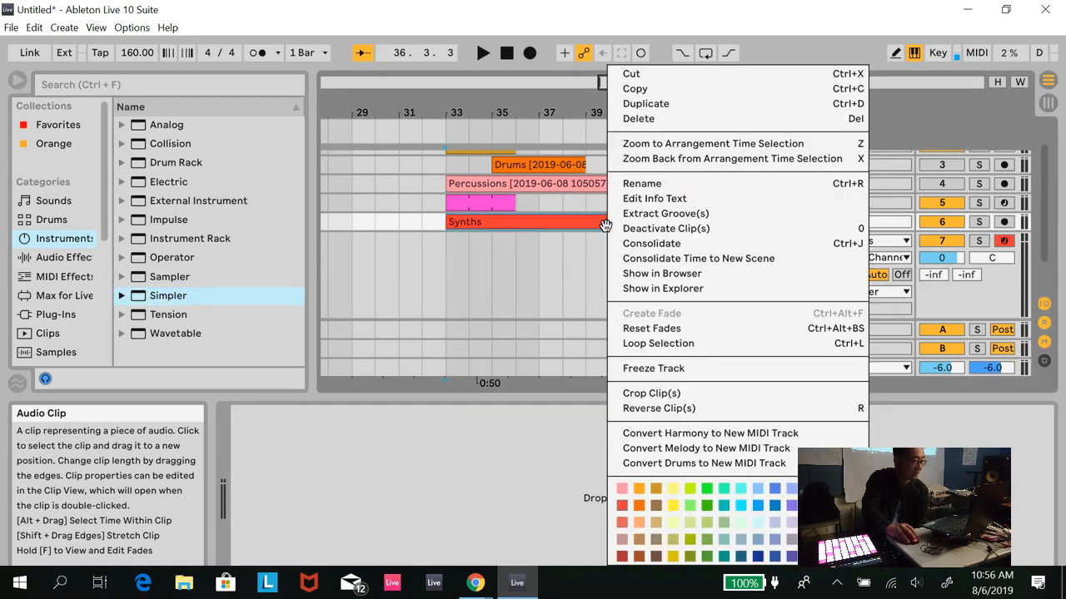
click(656, 248)
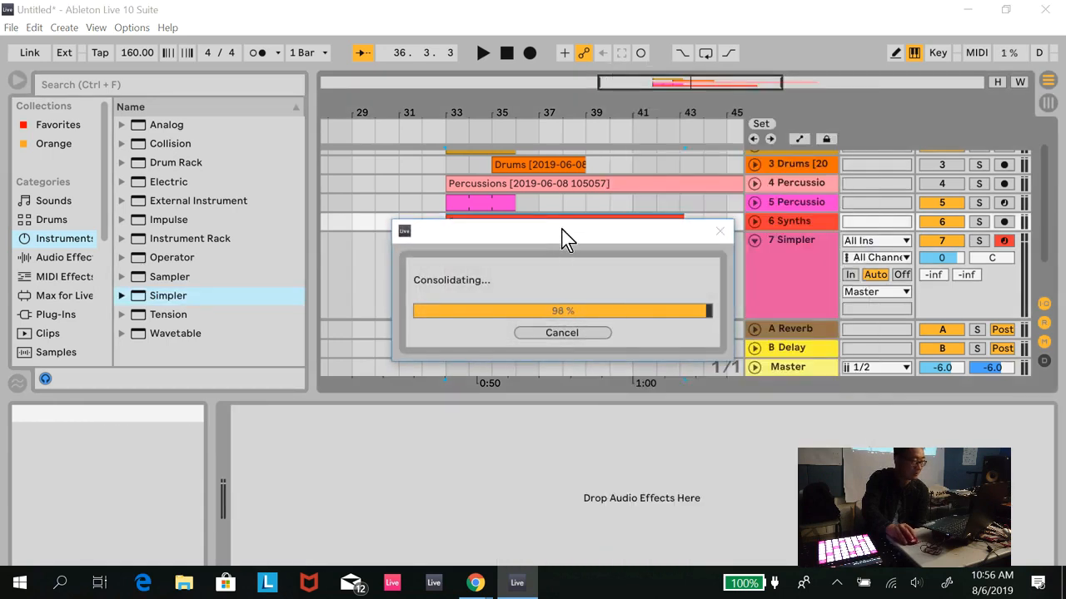
click(799, 242)
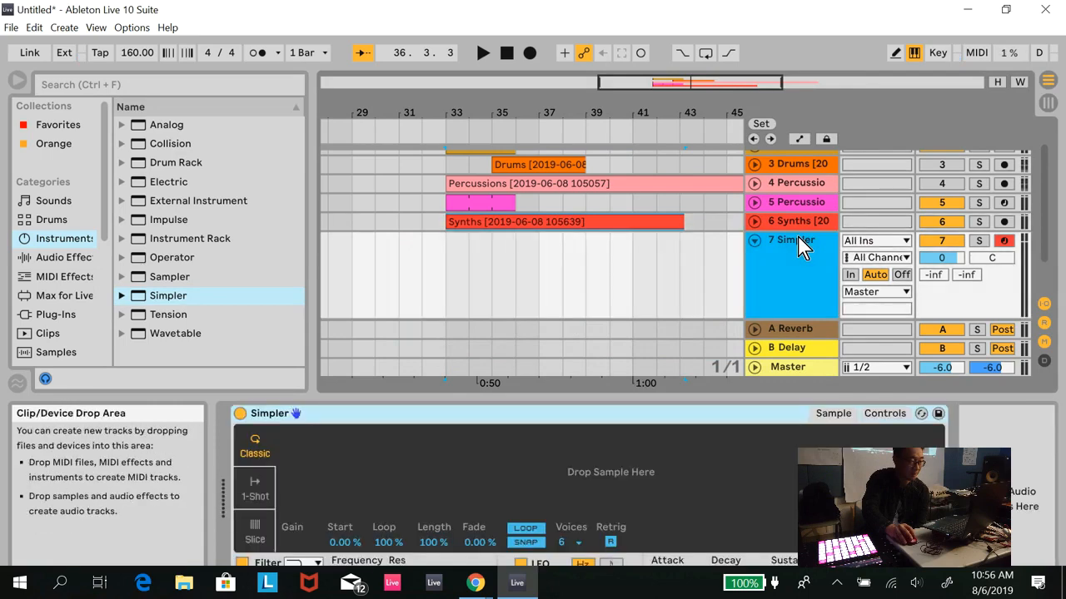
drag(441, 221, 591, 463)
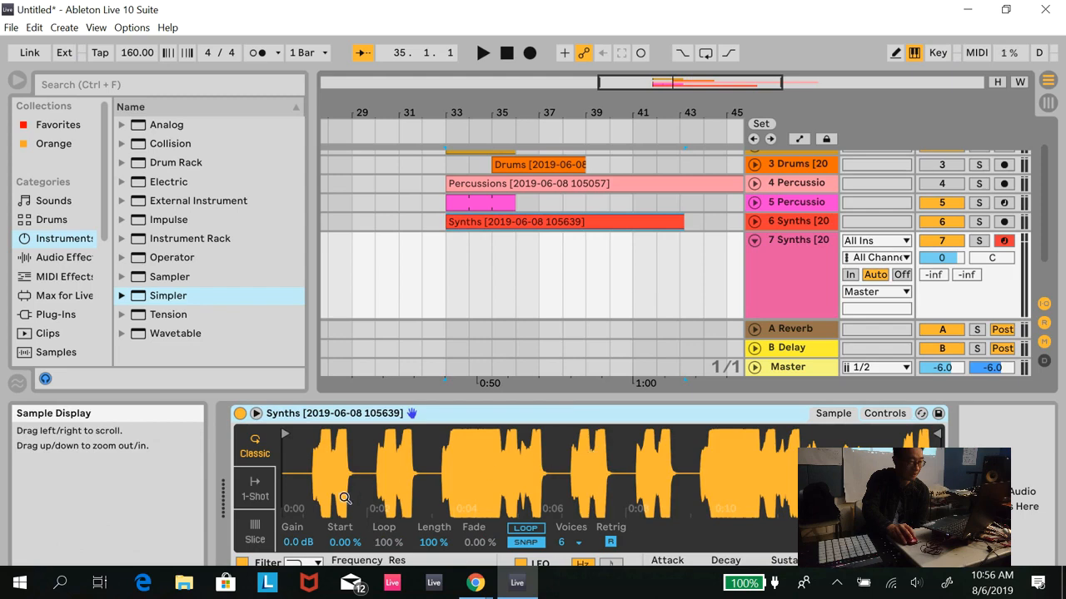
- Switch the Synths Simpler to Slice mode
click(255, 537)
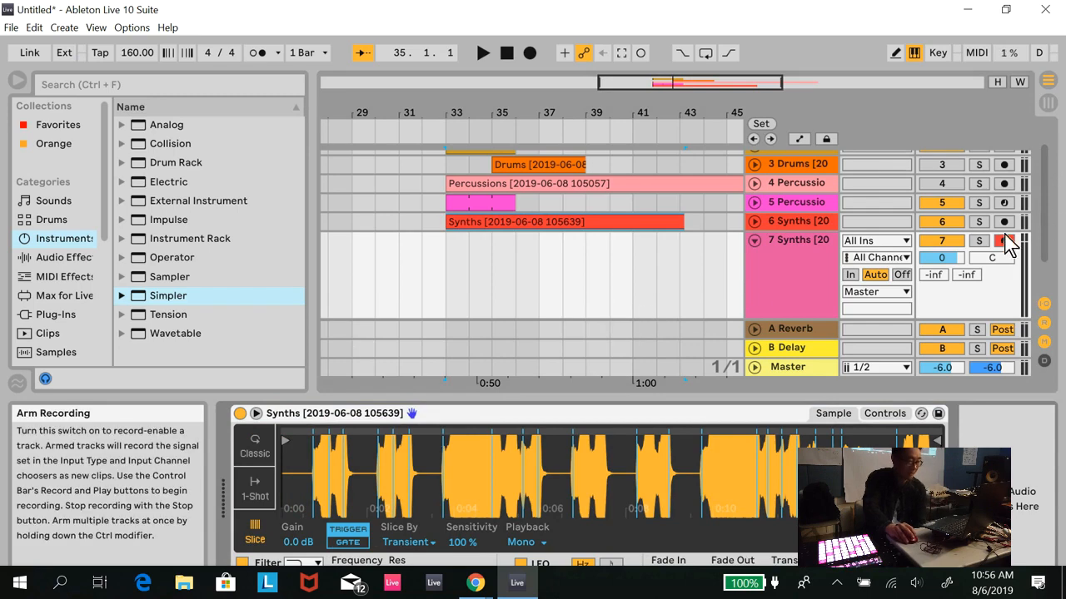
scroll(964, 274, down, 1)
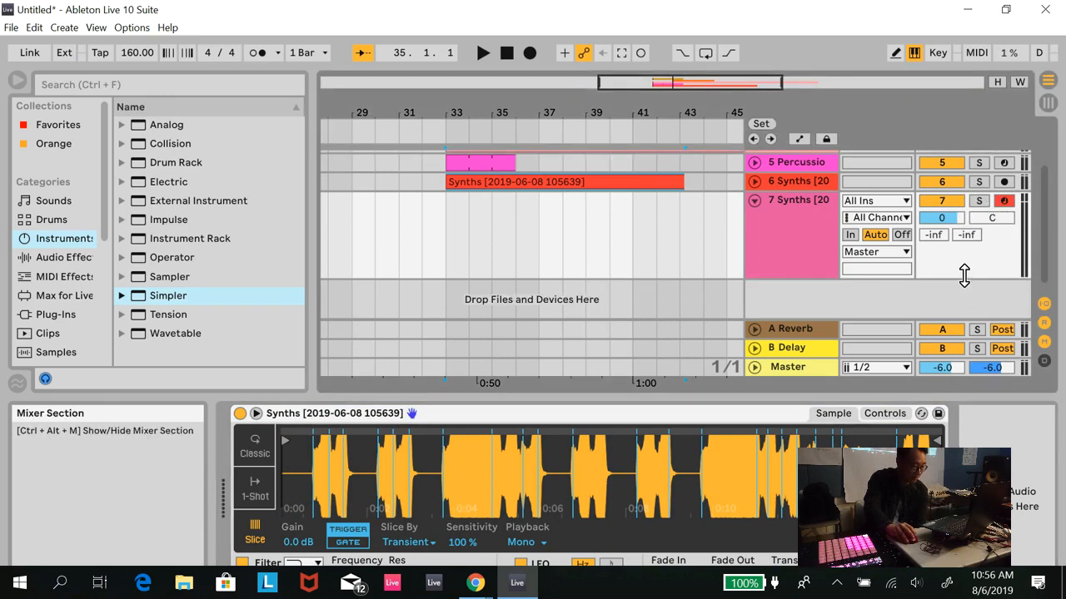
scroll(966, 273, up, 3)
scroll(965, 273, down, 2)
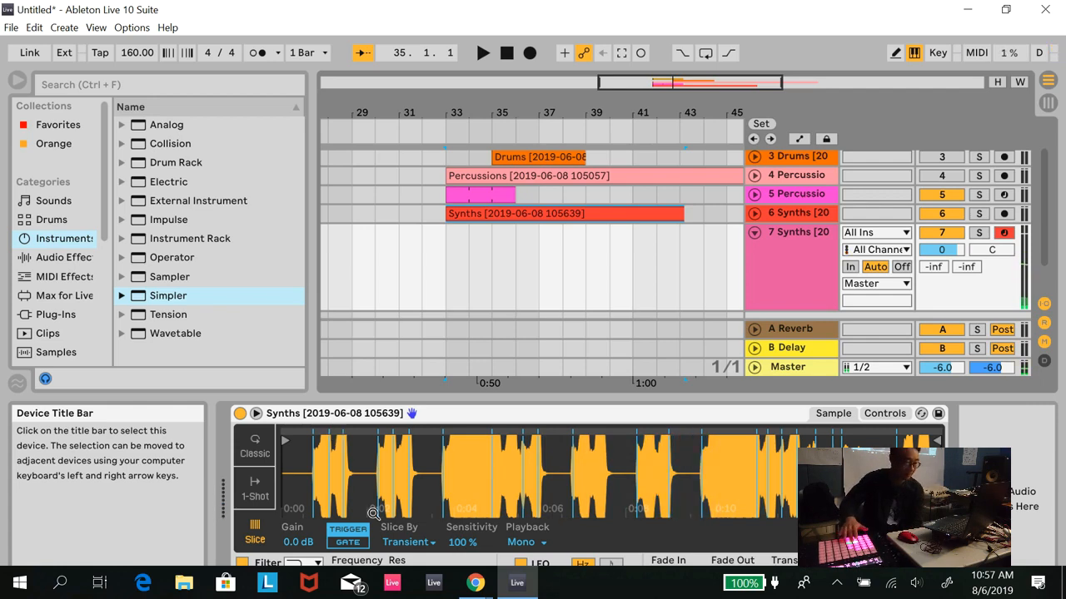
- Move the Simpler slice marker near 3 s to about 3.5 s and delete the consolidated Synths clip from its audio track
drag(366, 460, 366, 461)
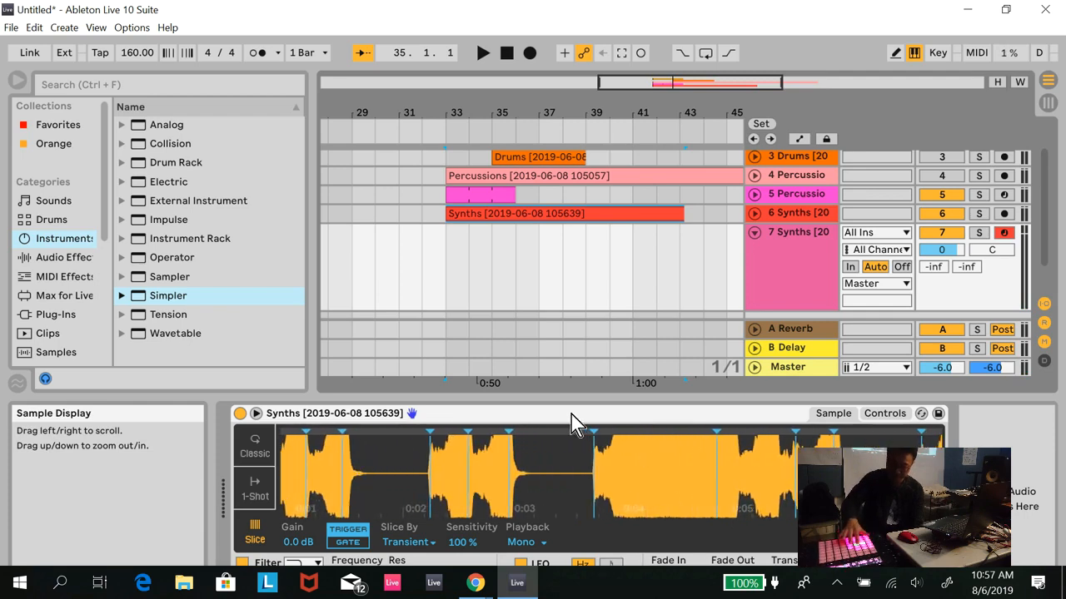
drag(510, 430, 578, 429)
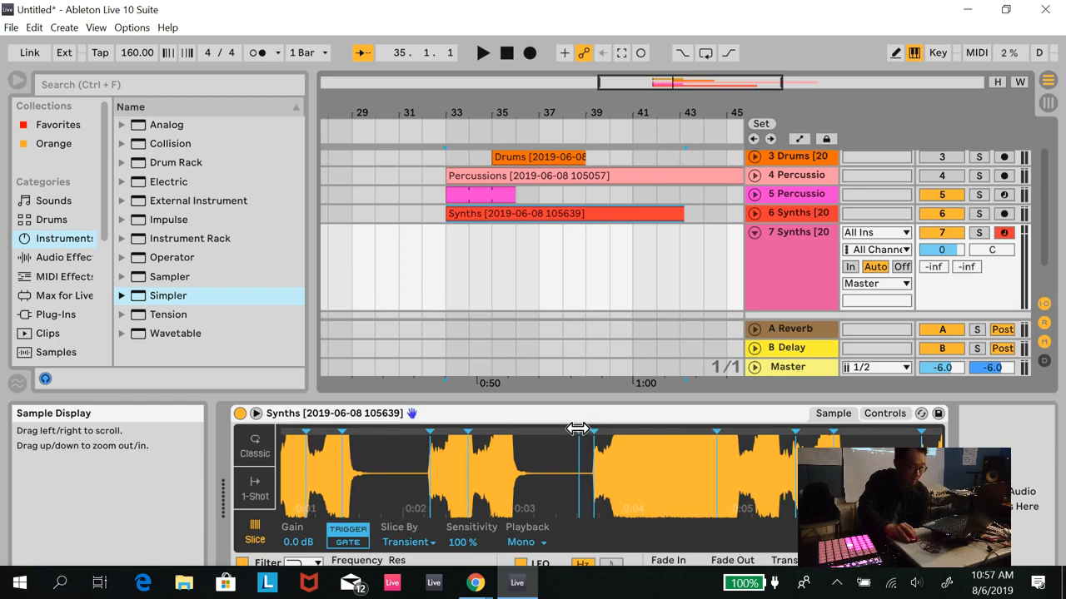
key(Delete)
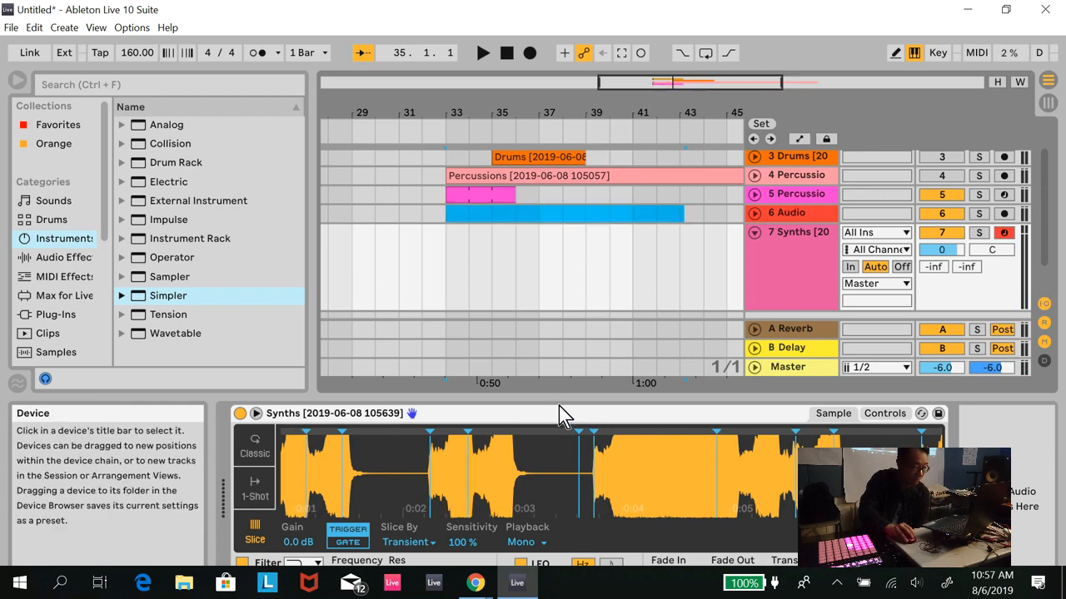
mouse_move(577, 429)
mouse_down()
mouse_move(599, 429)
mouse_move(573, 429)
mouse_up()
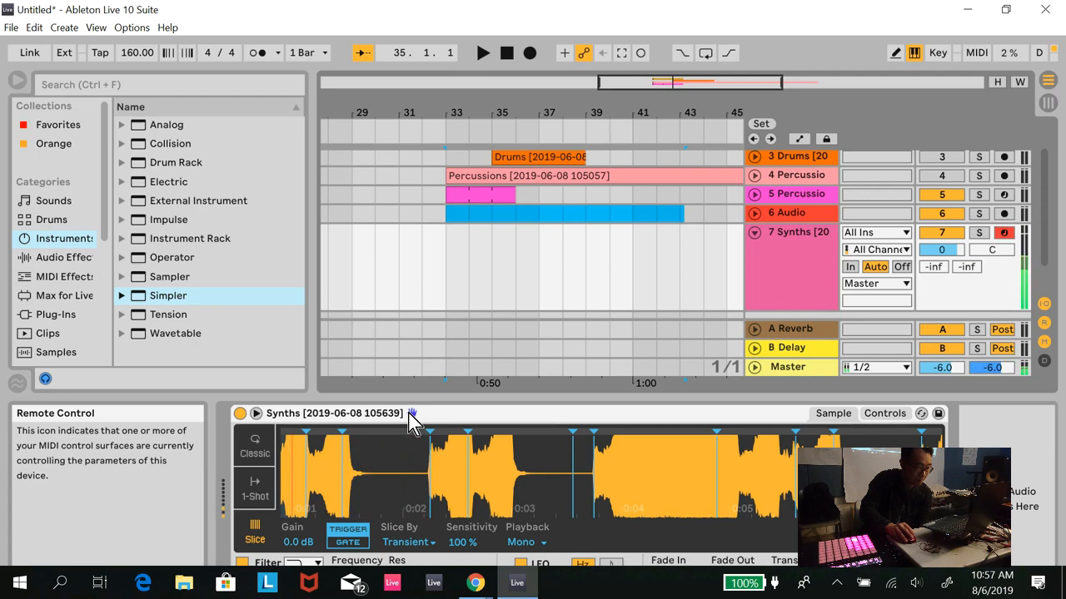
- Move the slice marker near 1.4 s to about 2.1 s and place the one before the 7 s mark at about 6.7 s
drag(343, 431, 415, 437)
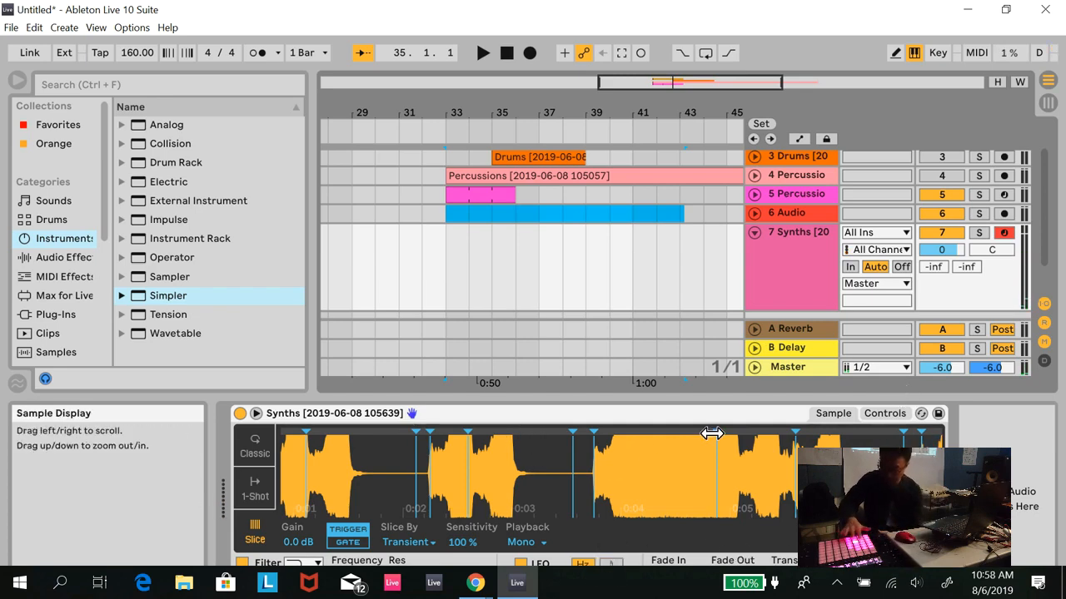
drag(711, 464, 486, 465)
mouse_move(523, 431)
mouse_down()
mouse_move(571, 426)
mouse_move(518, 430)
mouse_up()
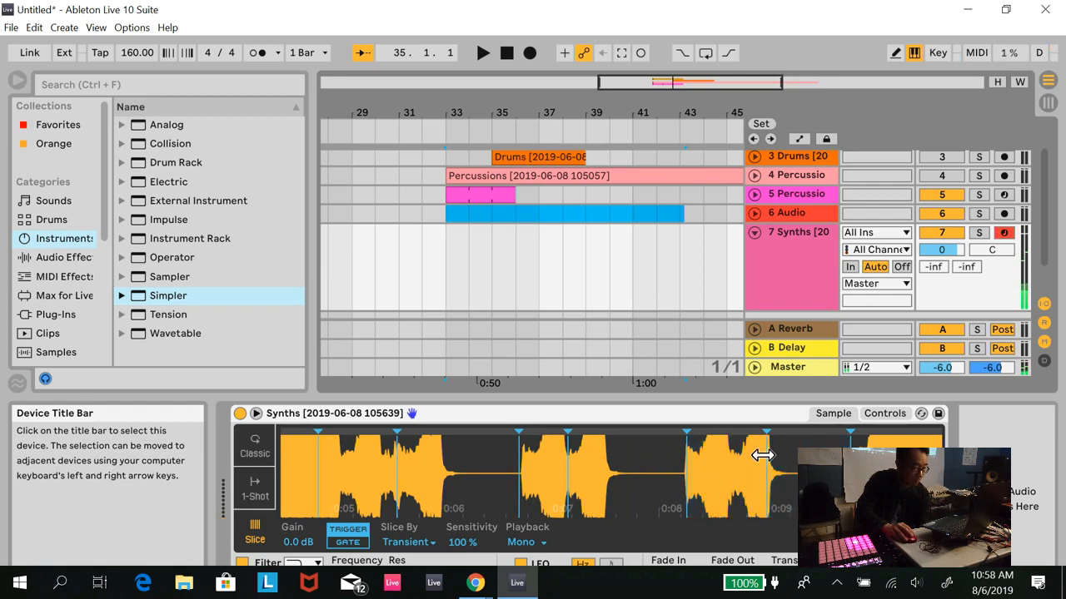
- Move the Synths slice marker near 8.9 s to about 9.4 s, the one near 10.9 s to about 11 s, and the one near 11.5 s to about 11.6 s
drag(766, 432, 824, 431)
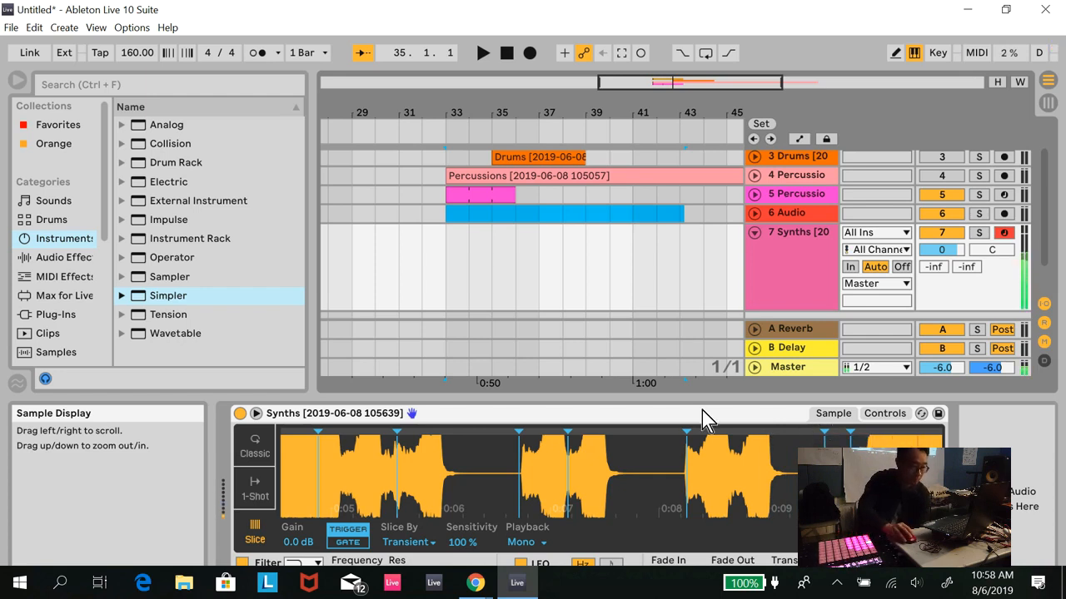
drag(786, 453, 390, 451)
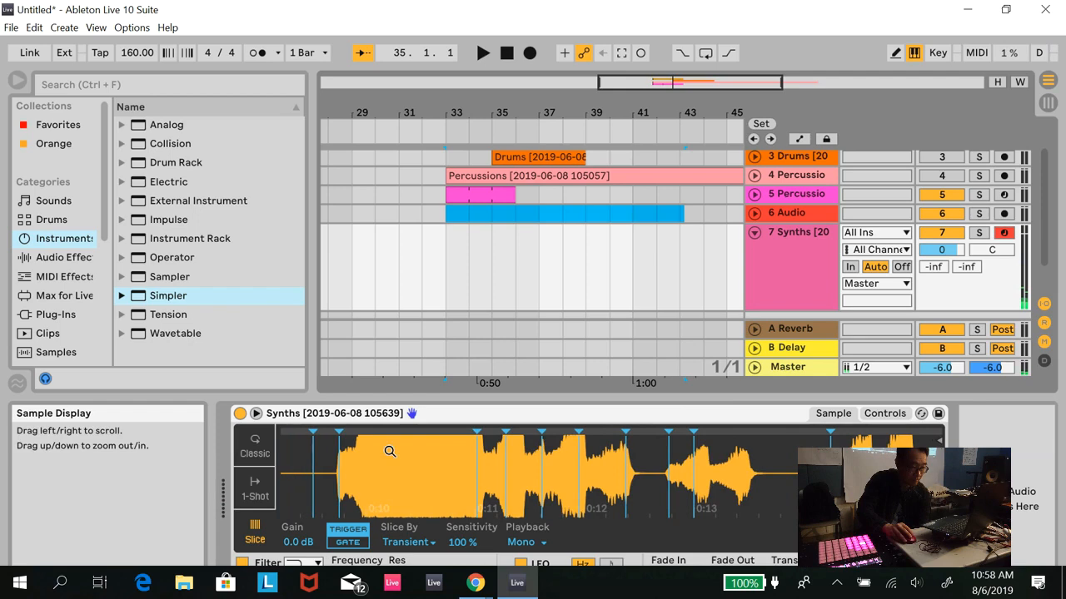
drag(476, 434, 489, 431)
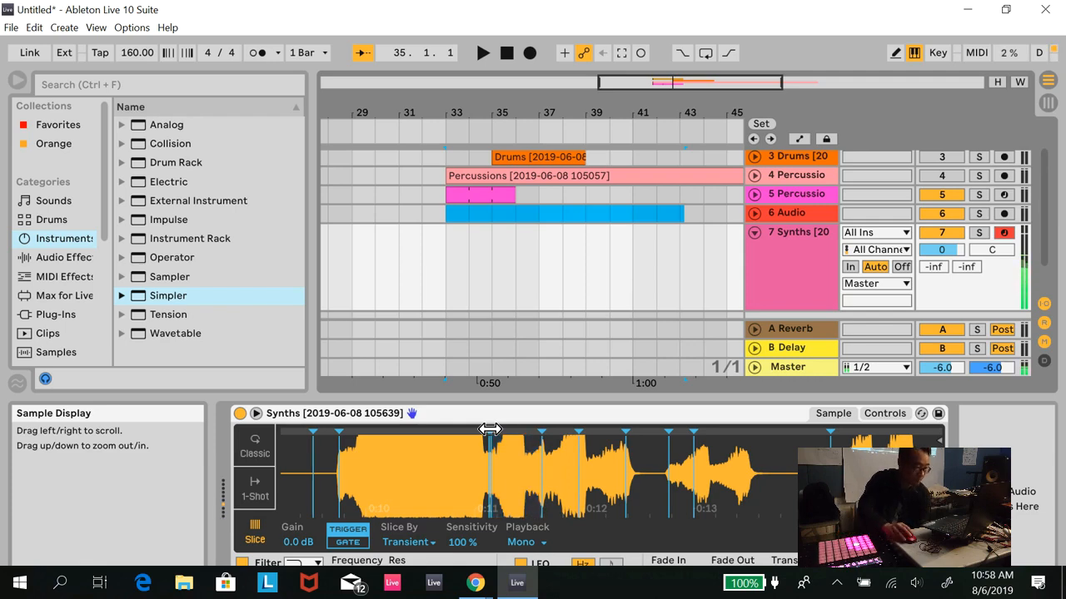
drag(541, 431, 550, 432)
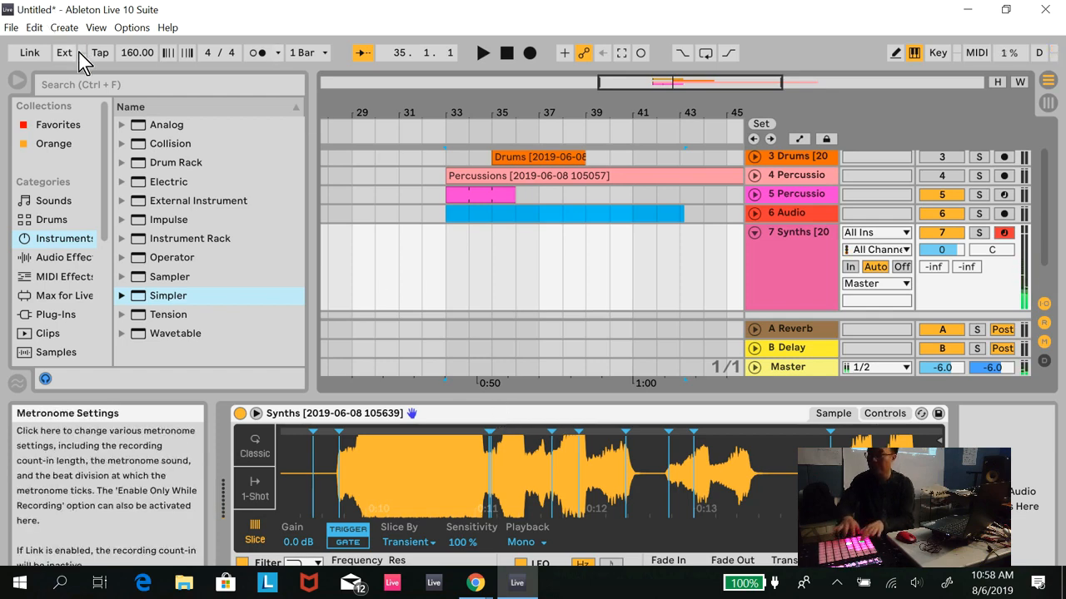
- Set the display zoom to 100 % in the Look/Feel preferences and close the preferences
click(130, 27)
click(172, 442)
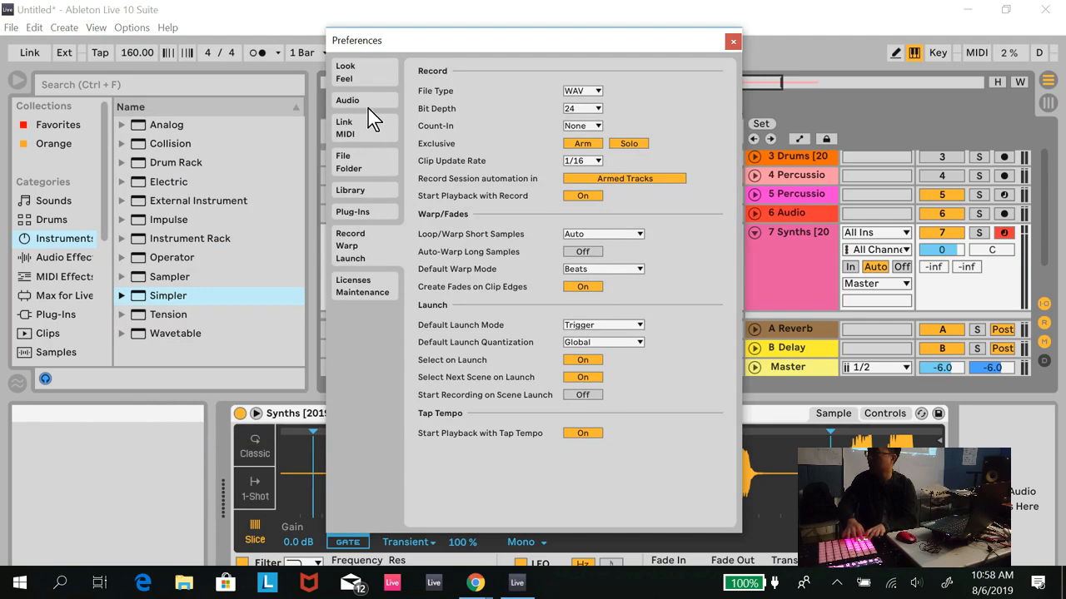
click(362, 80)
scroll(603, 233, down, 3)
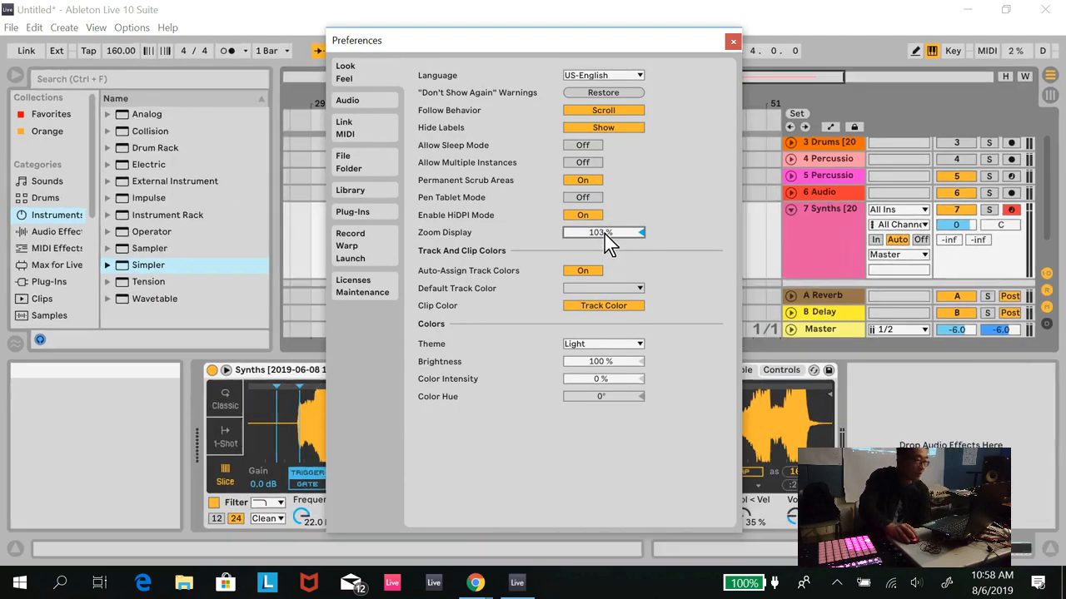
scroll(603, 233, down, 1)
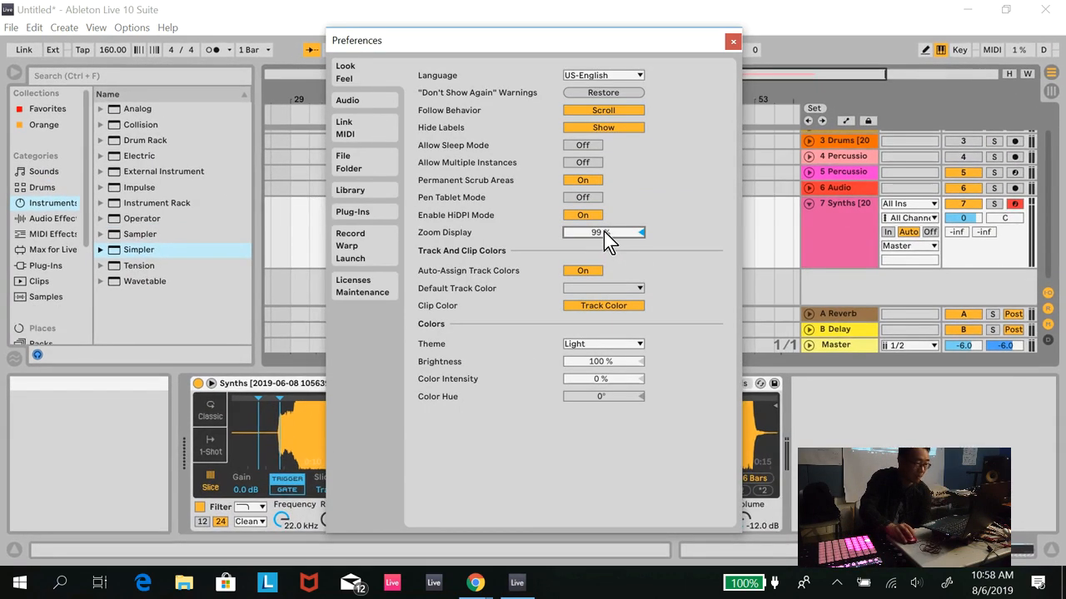
scroll(600, 227, up, 1)
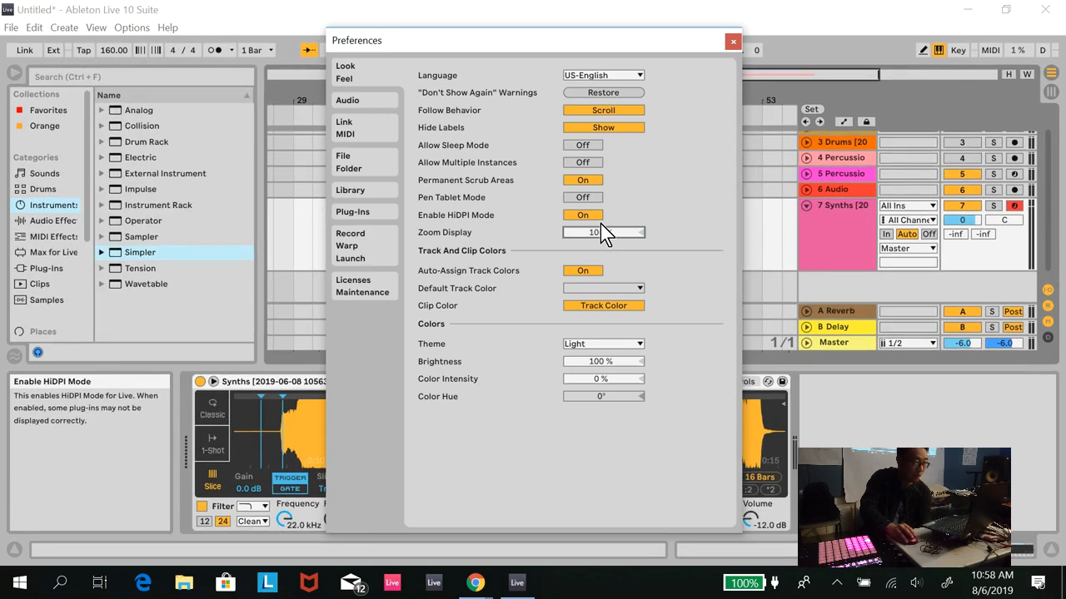
click(734, 42)
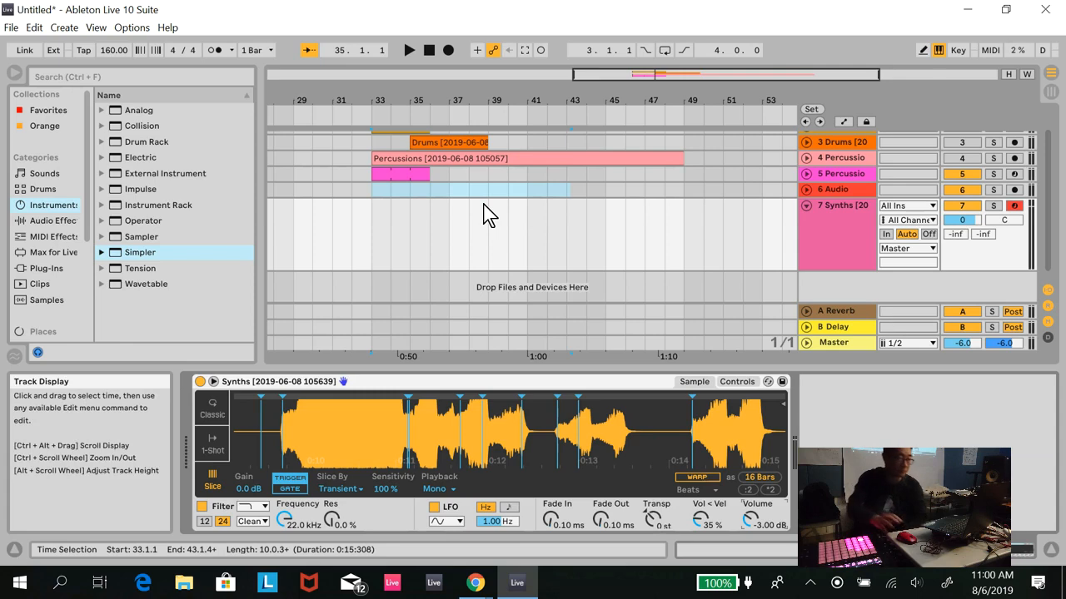
- Rename the Synths Simpler track as Simpler Riff and the percussion Simpler track as Simpler Perc
click(845, 209)
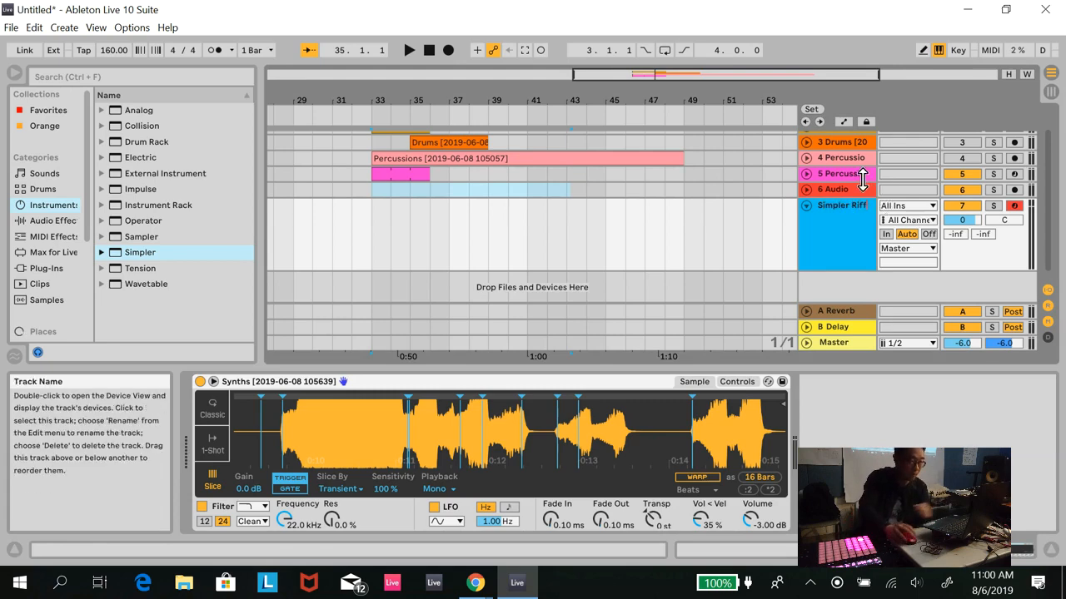
click(857, 176)
key(ctrl+r)
text(Simpler Perc)
key(Return)
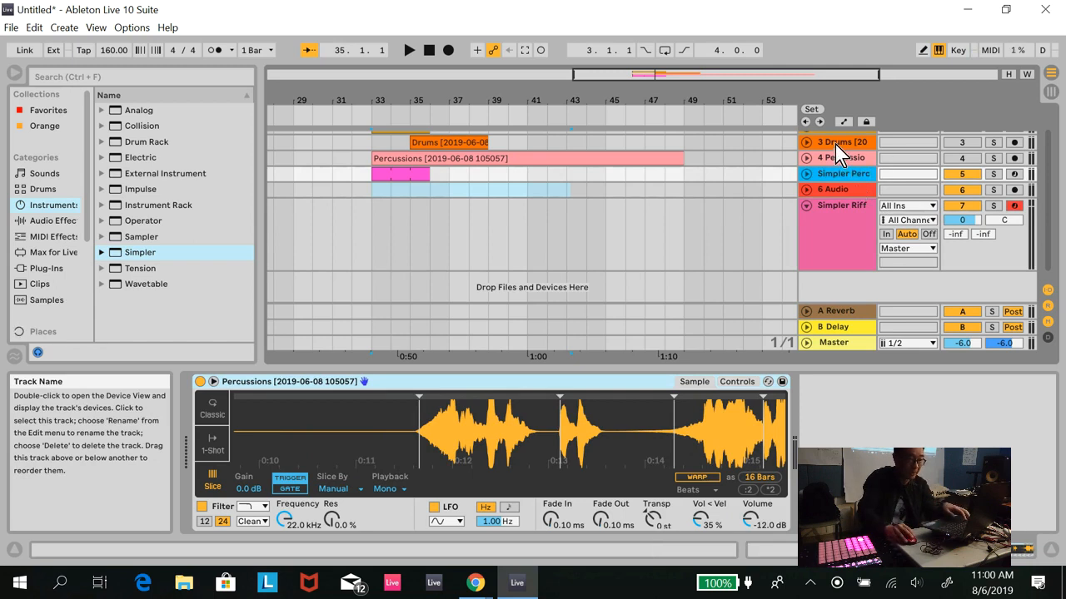
- Rename the Simpler track that holds the Drums sample as Simpler Drum
click(845, 147)
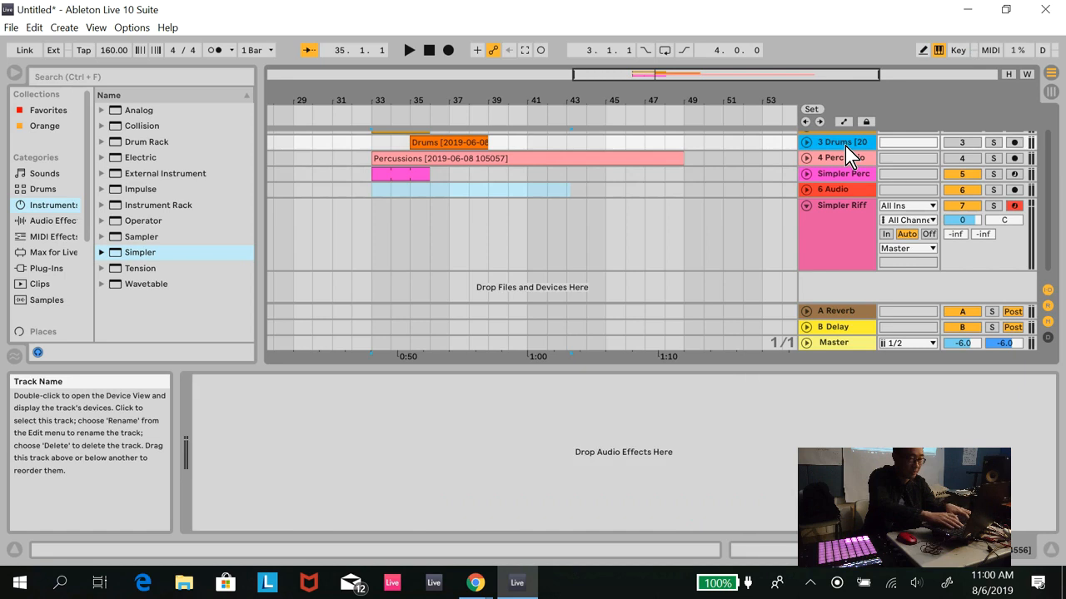
scroll(850, 145, up, 1)
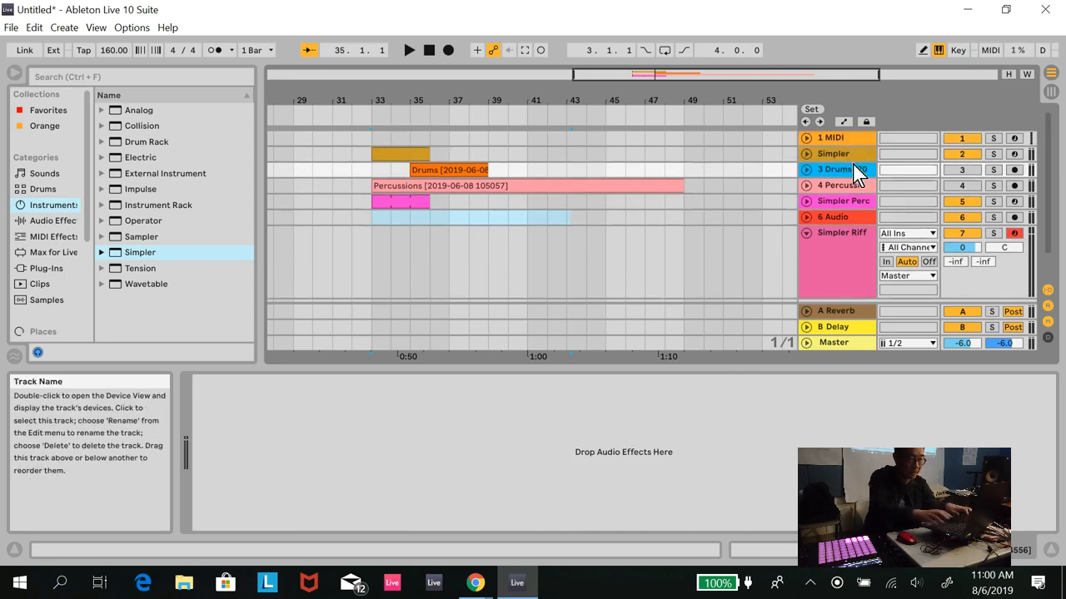
click(853, 156)
key(ctrl+r)
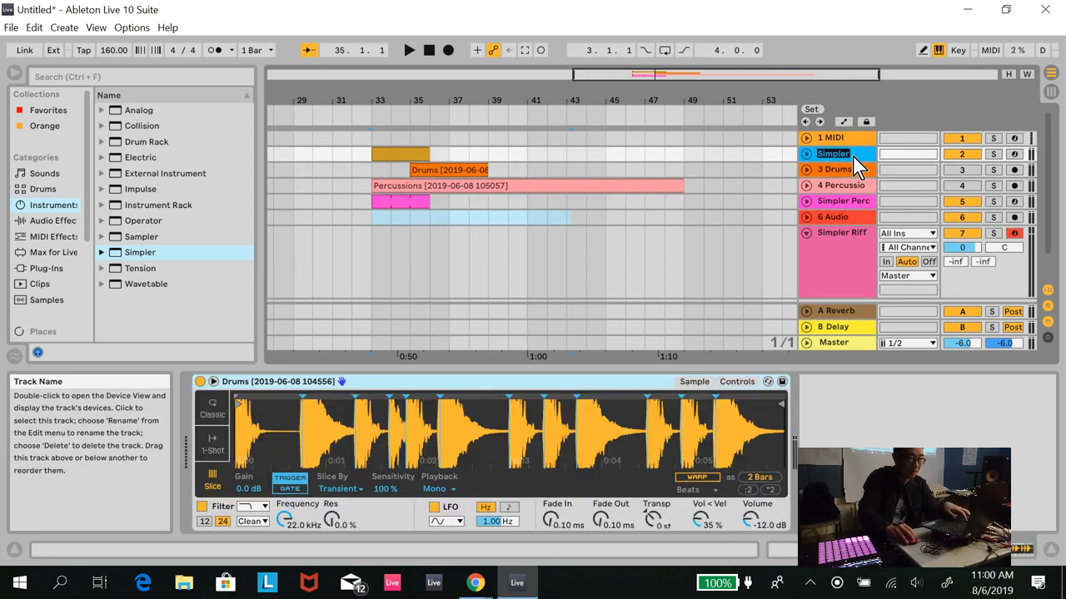
key(End)
text(D)
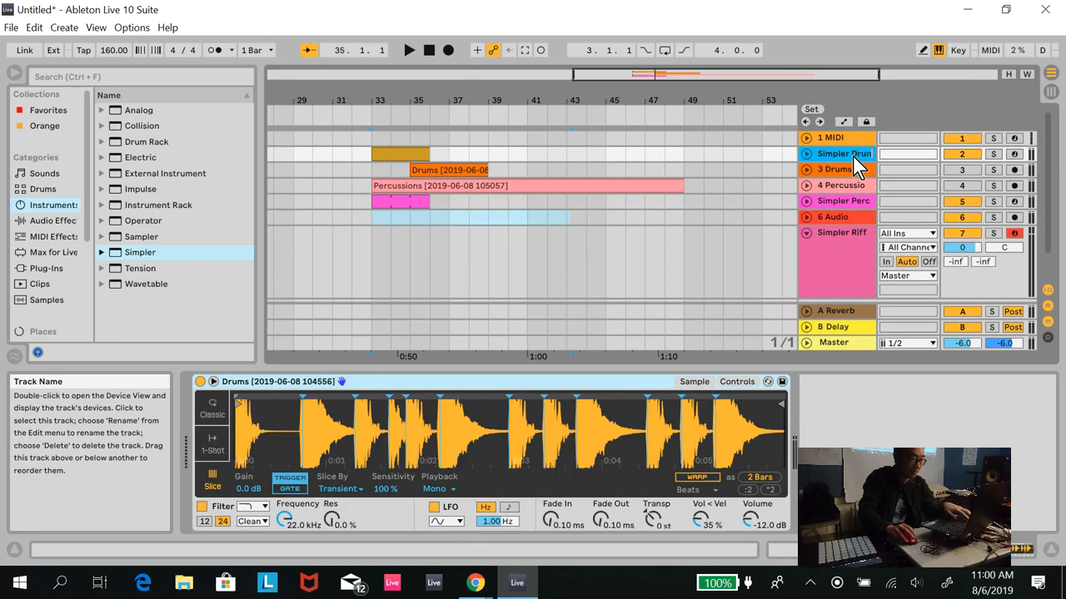
- Delete the Drums and Percussions audio tracks, keeping their Simpler tracks
click(833, 172)
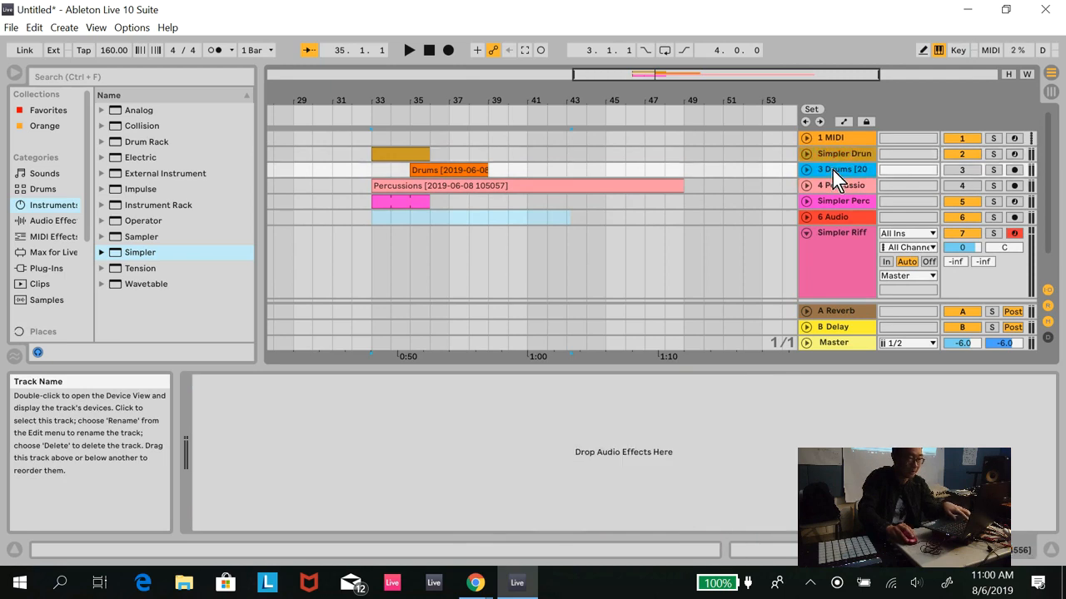
right_click(831, 171)
click(849, 217)
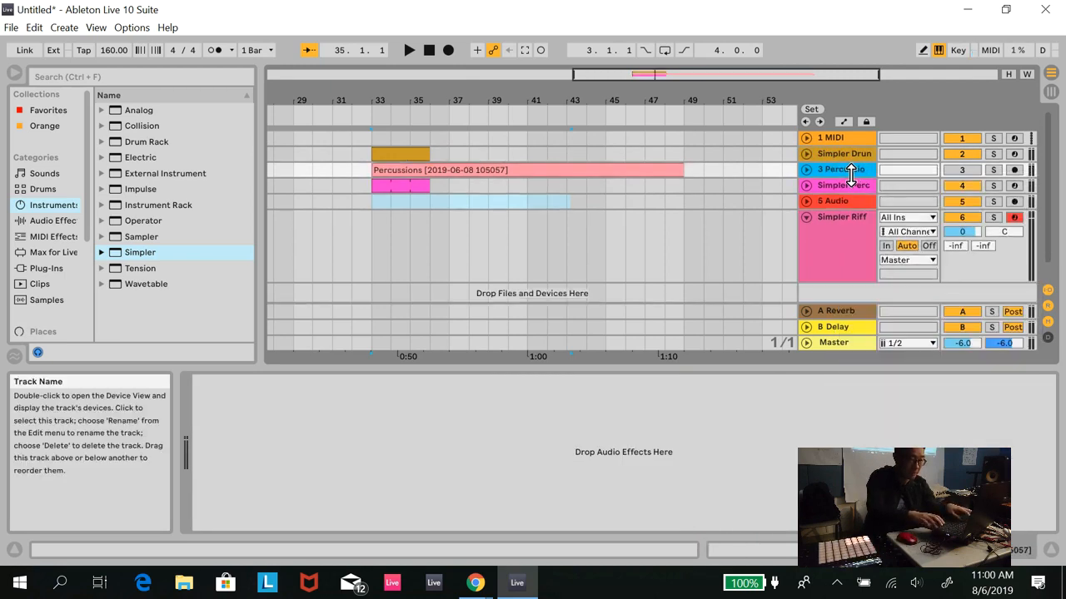
right_click(845, 173)
click(870, 219)
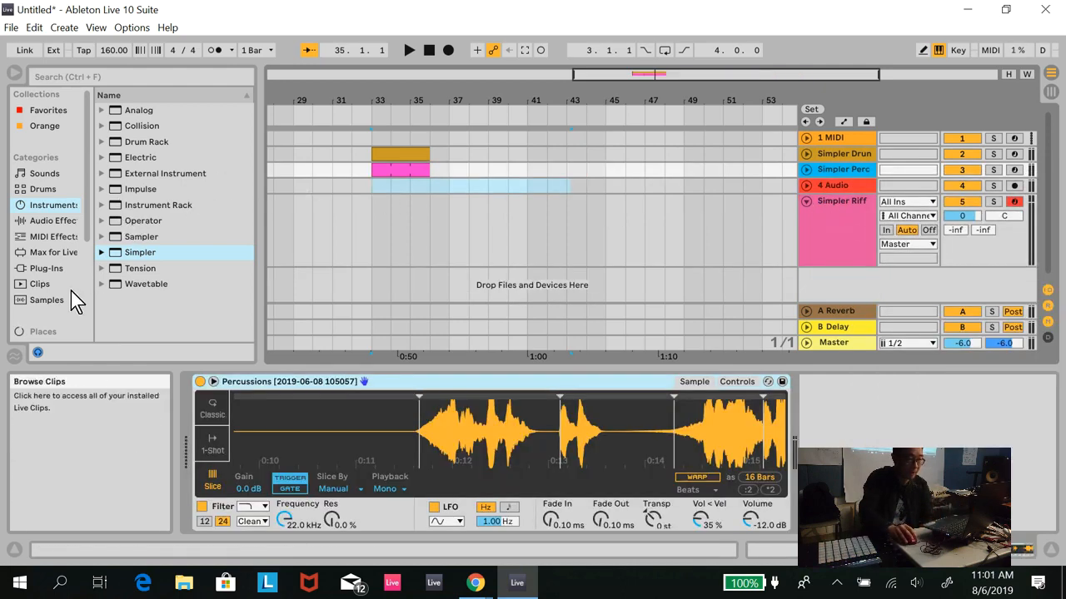
- Add Vocal_Main.aif from the Lone Wolf stems in the LESSONS folder to a new audio track, starting at bar 1
scroll(83, 275, down, 5)
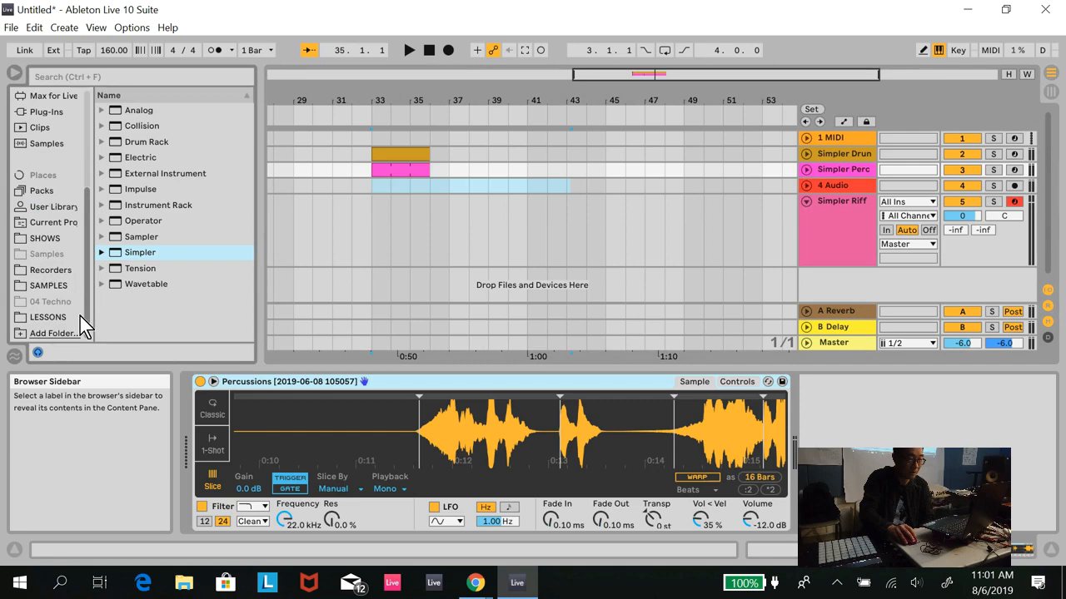
click(63, 319)
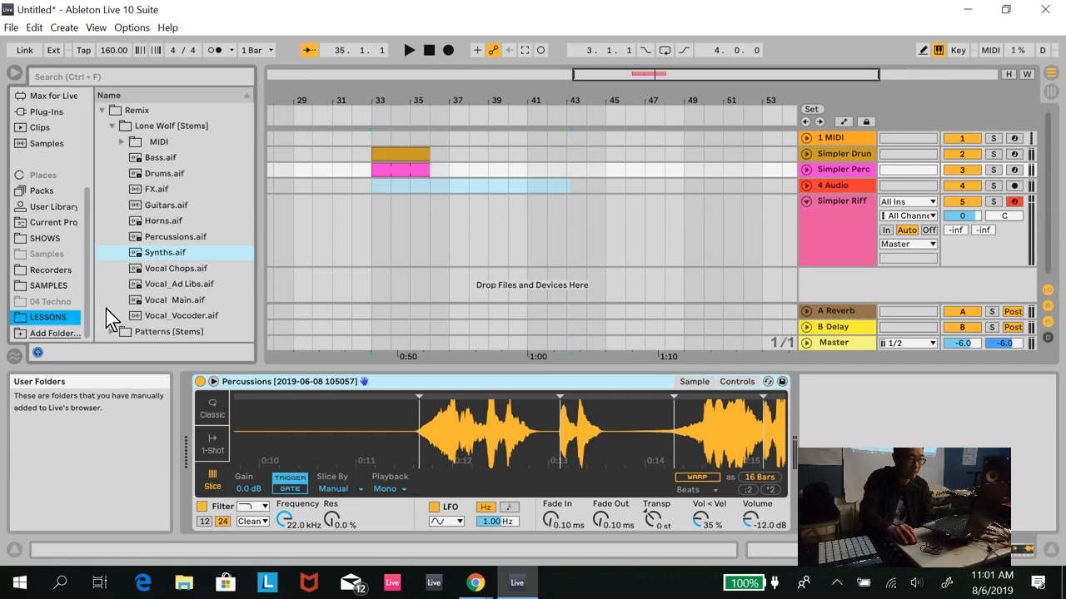
click(196, 302)
drag(196, 313, 345, 217)
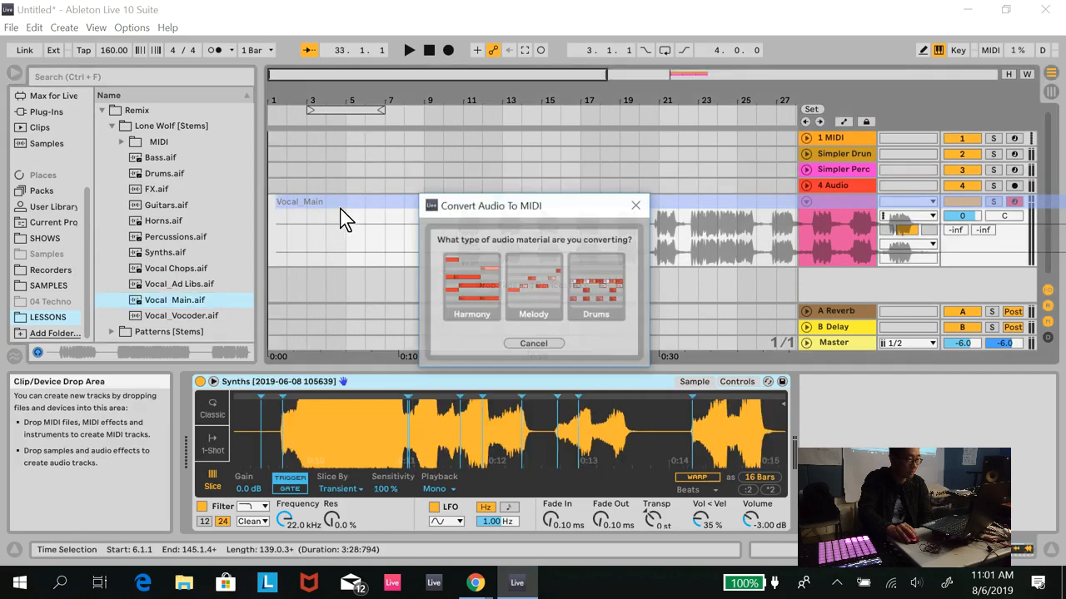
click(534, 343)
click(806, 202)
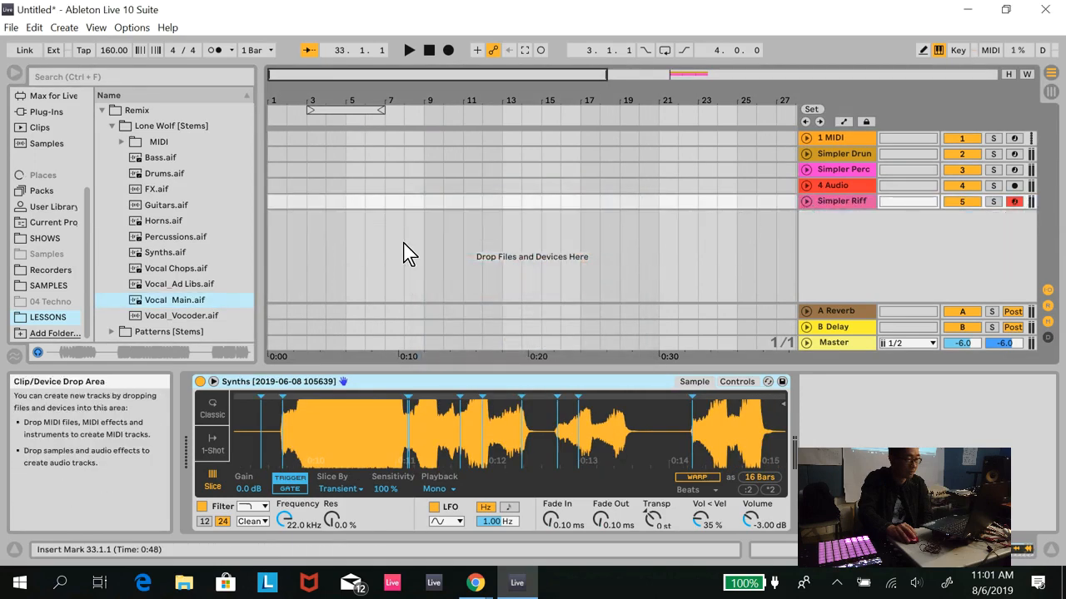
drag(183, 297, 329, 218)
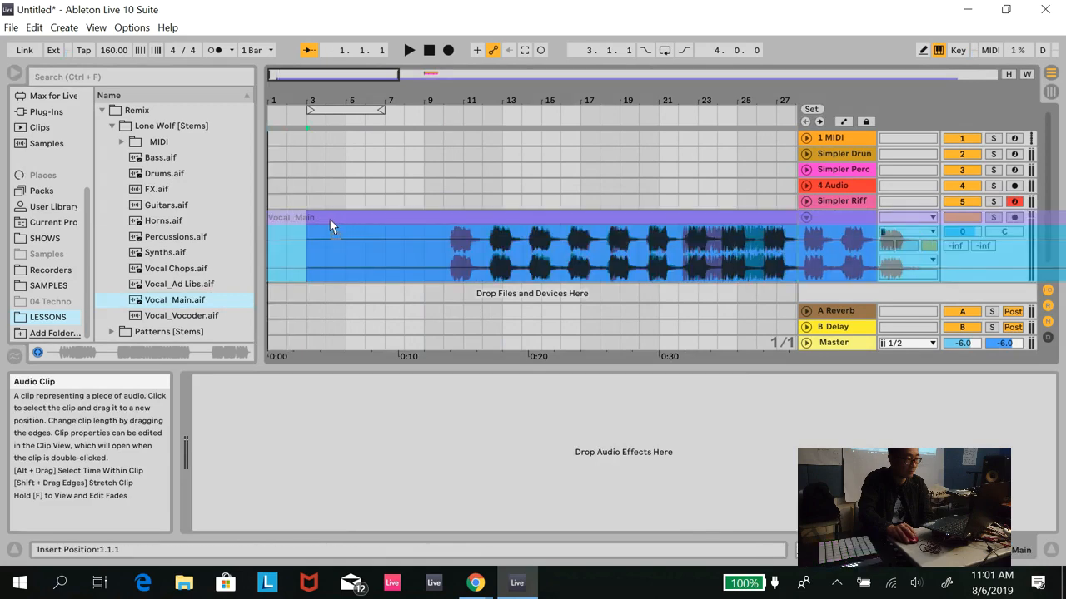
- Play the arrangement from bar 22 to audition the Vocal_Main clip against the Simpler patterns
click(688, 257)
key(space)
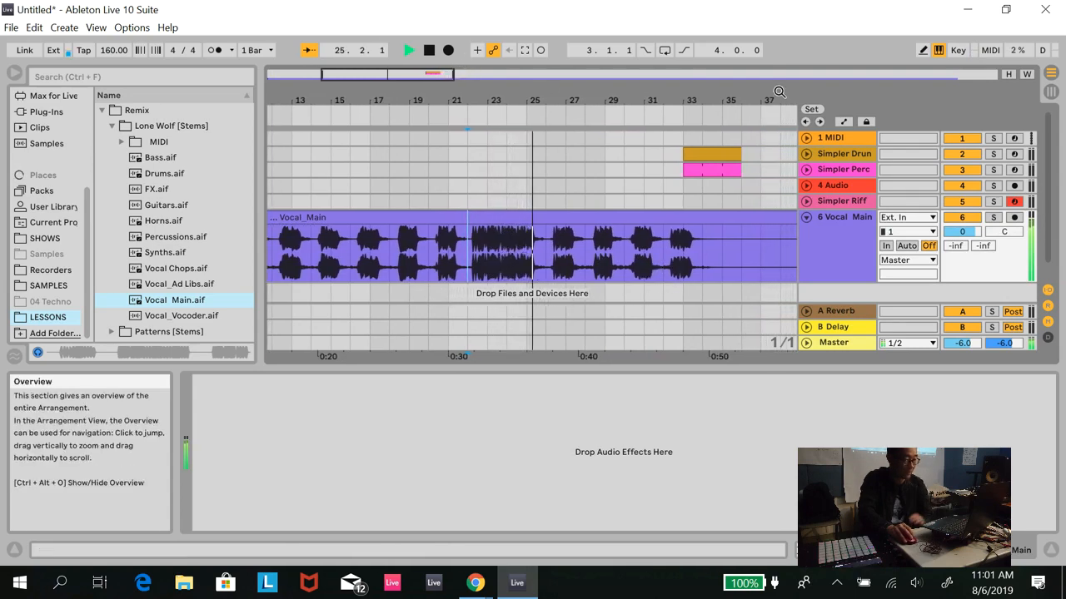
click(1026, 74)
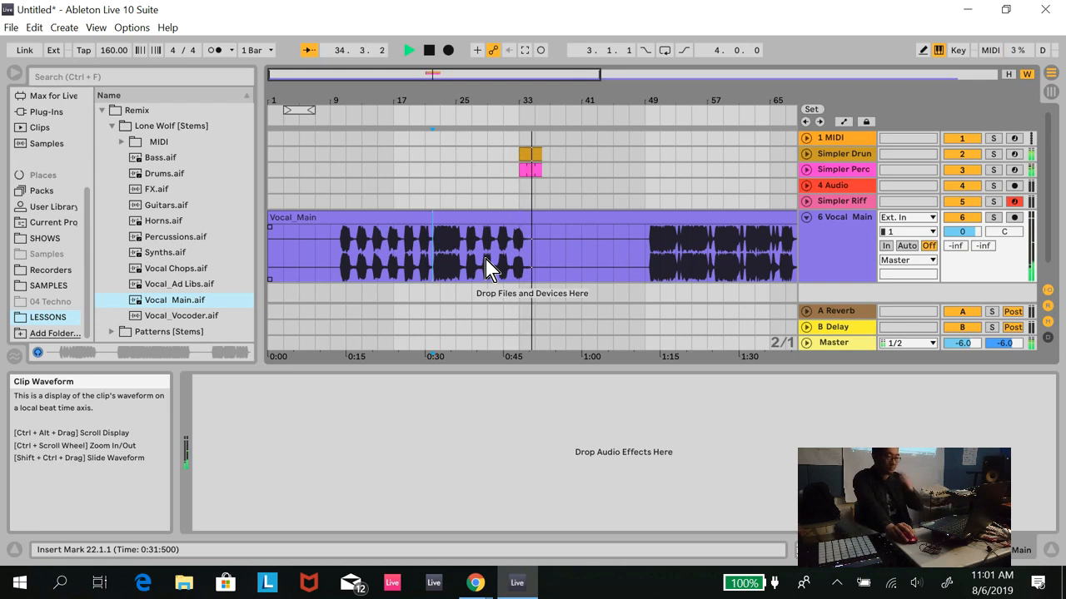
key(space)
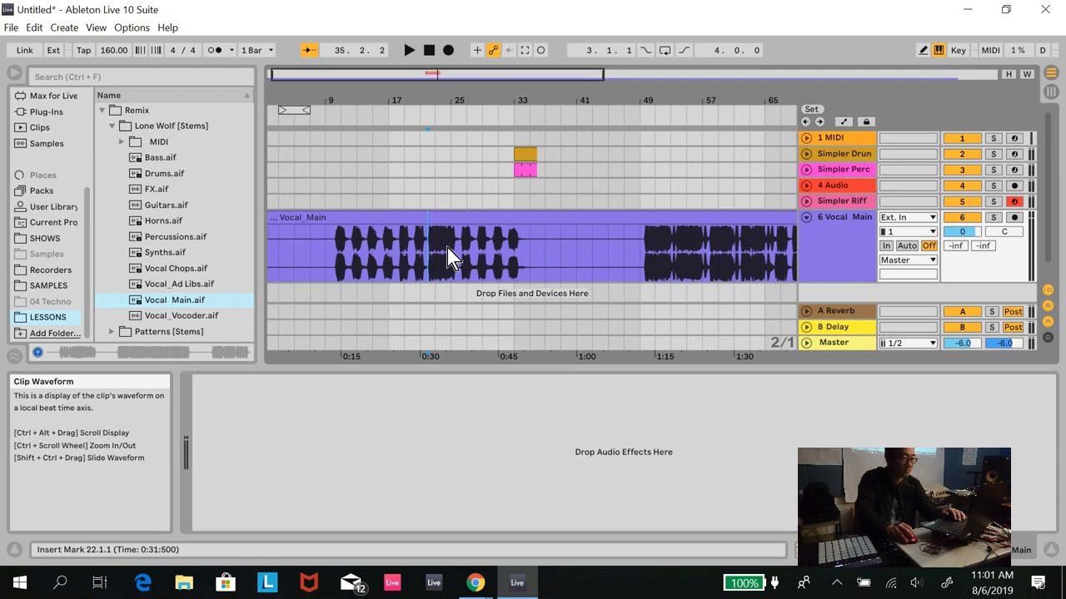
key(space)
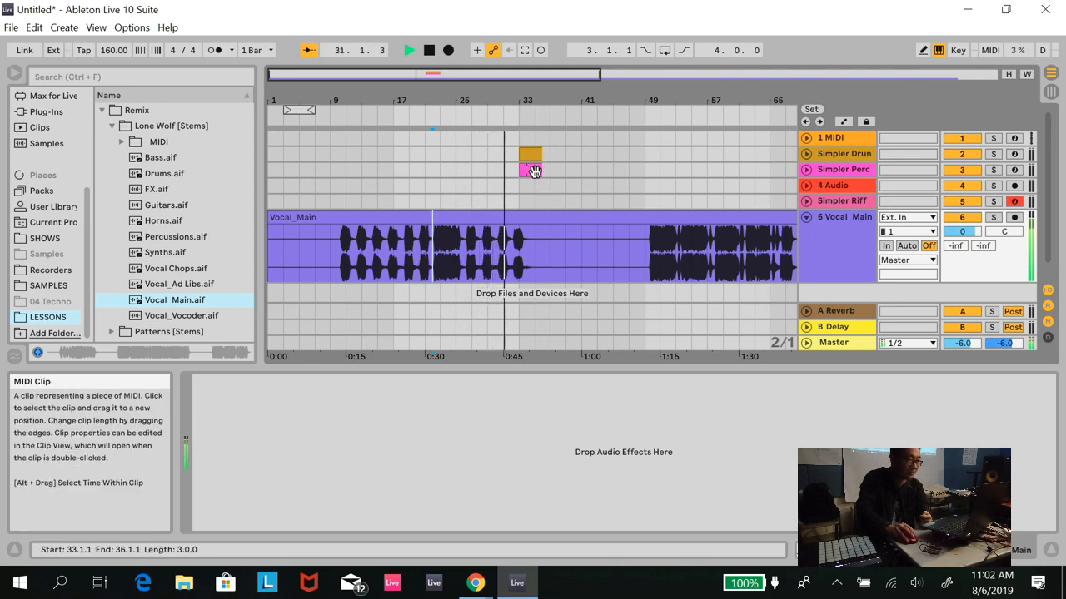
- Extend the Simpler drum and percussion MIDI clips so that both run from bar 33 to bar 49
drag(541, 169, 620, 170)
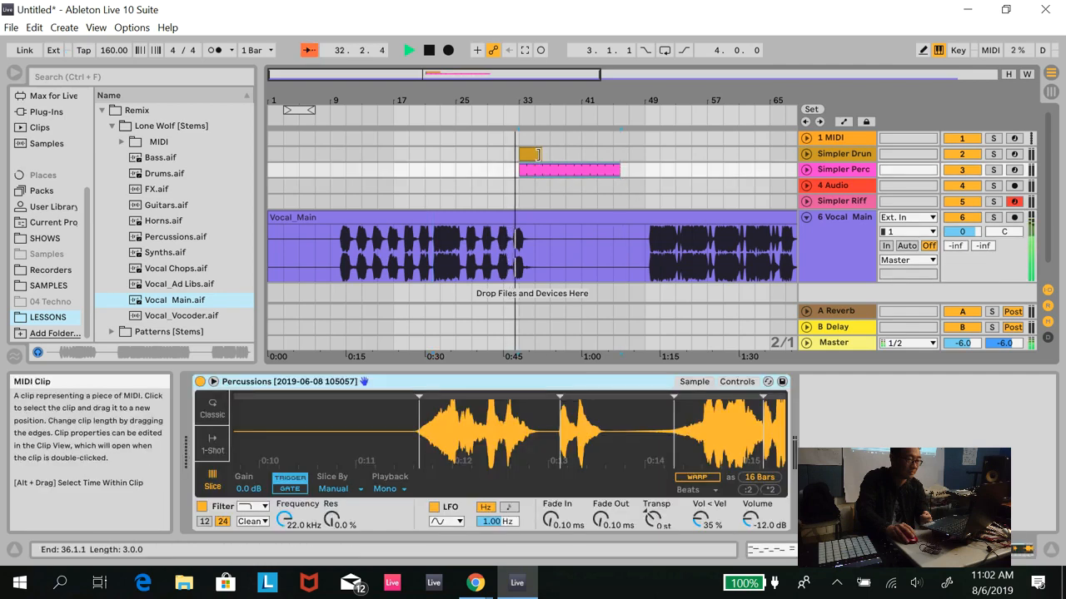
drag(540, 154, 629, 154)
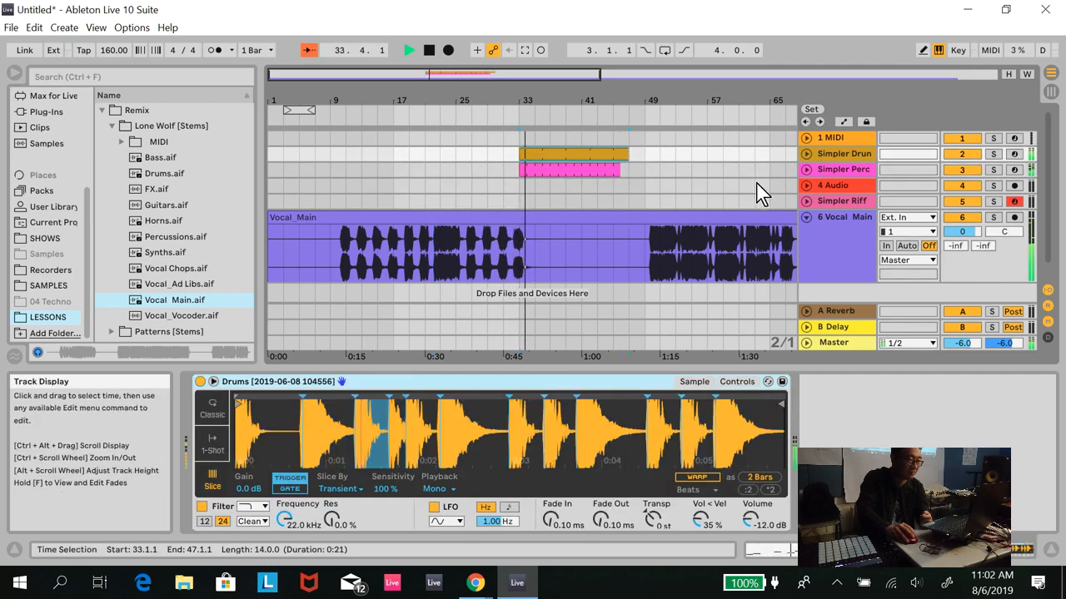
drag(620, 170, 629, 171)
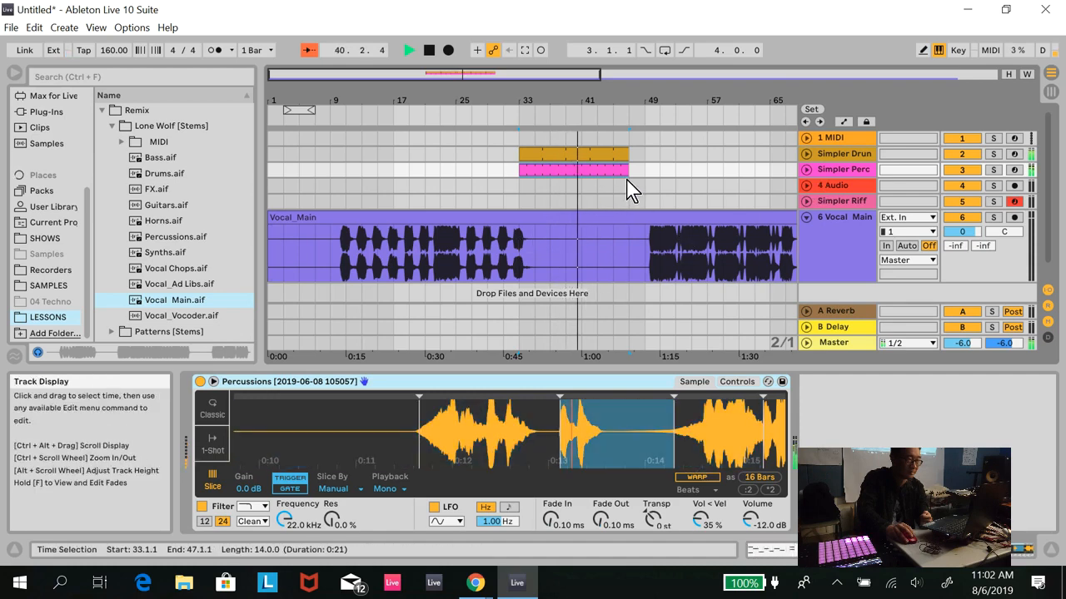
drag(628, 153, 643, 169)
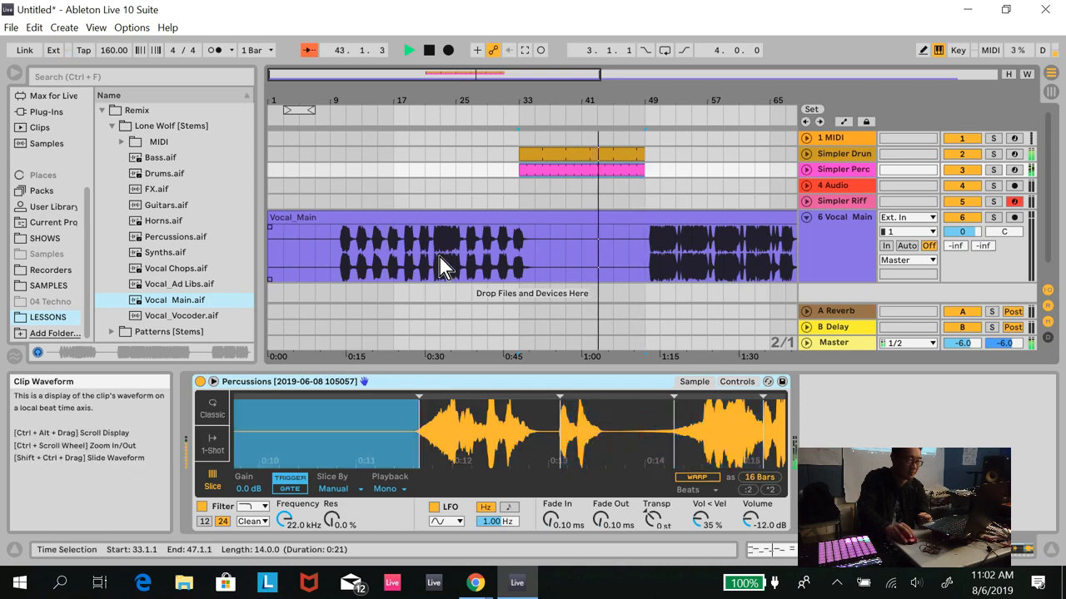
- Insert a new MIDI track below the Vocal_Main track and leave the vocal track unfolded
click(806, 219)
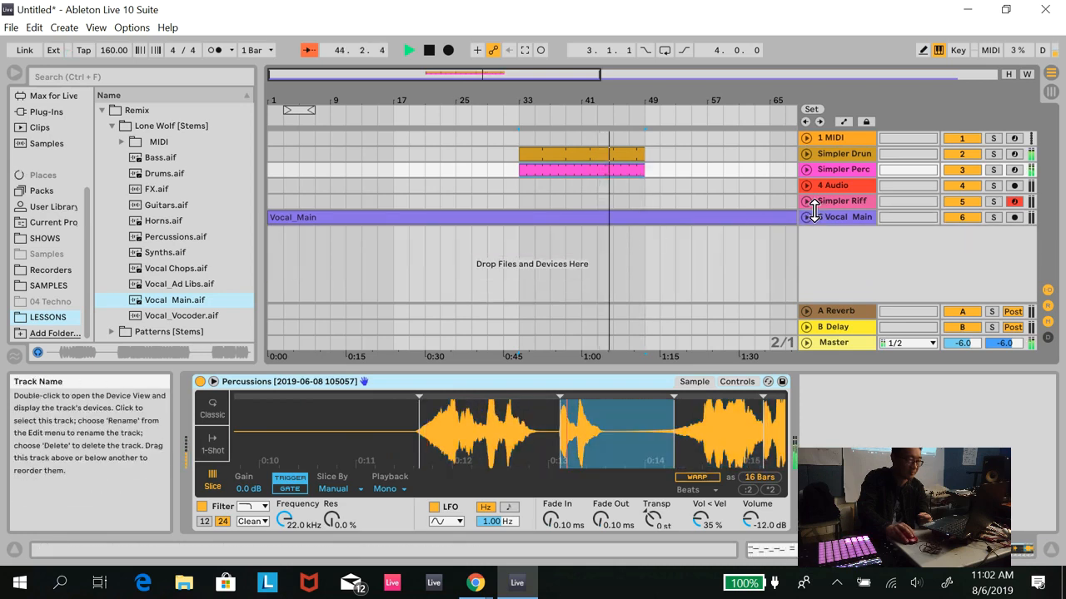
click(806, 218)
click(806, 218)
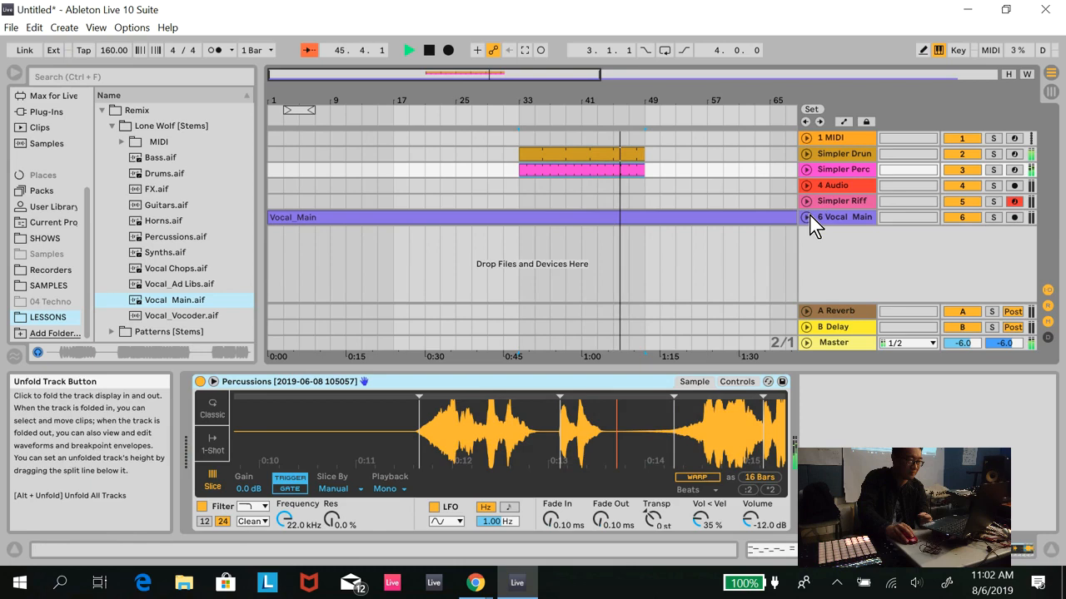
right_click(823, 246)
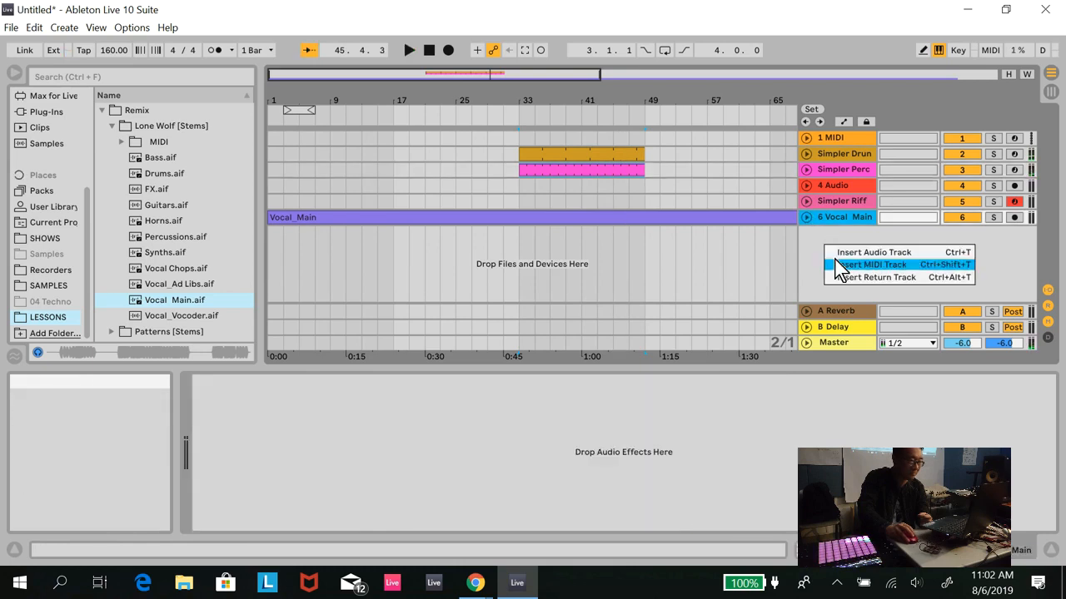
click(836, 261)
click(806, 218)
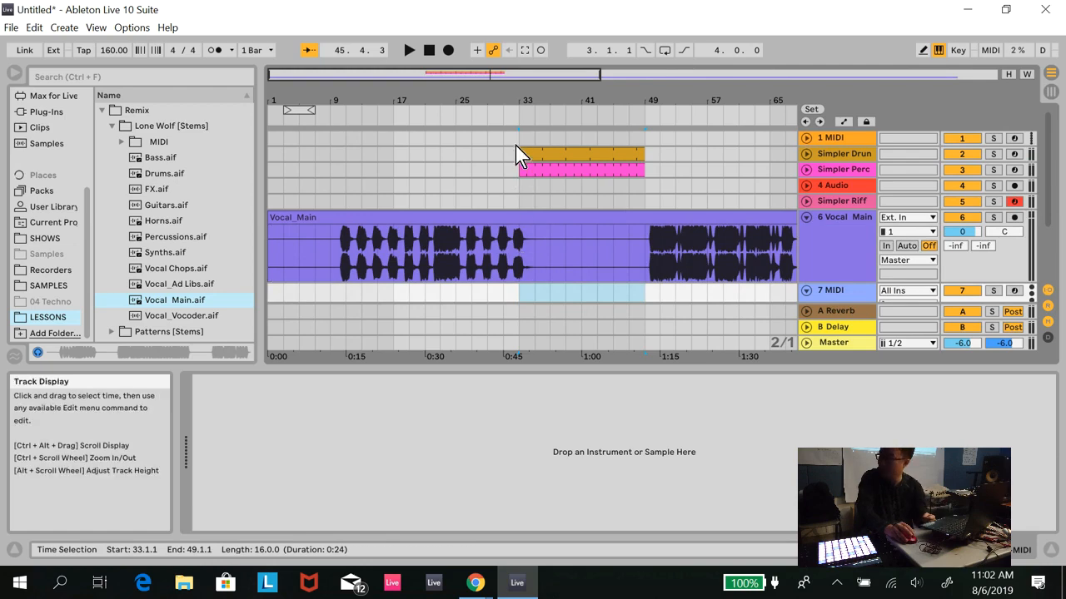
- Play the arrangement from about bar 33 to hear the drum and percussion clips under the vocal gap
click(512, 115)
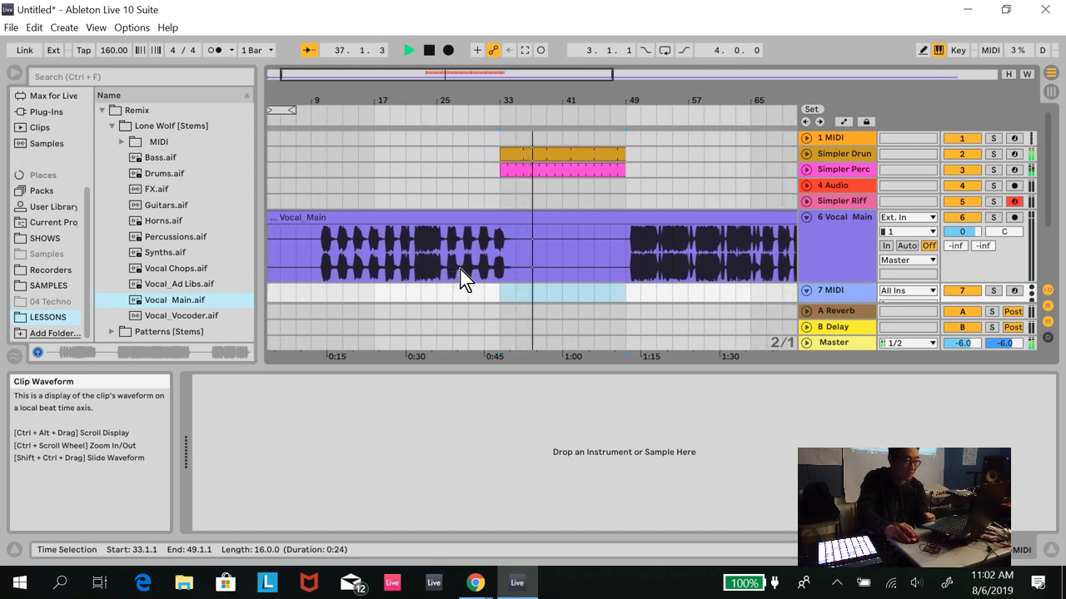
key(space)
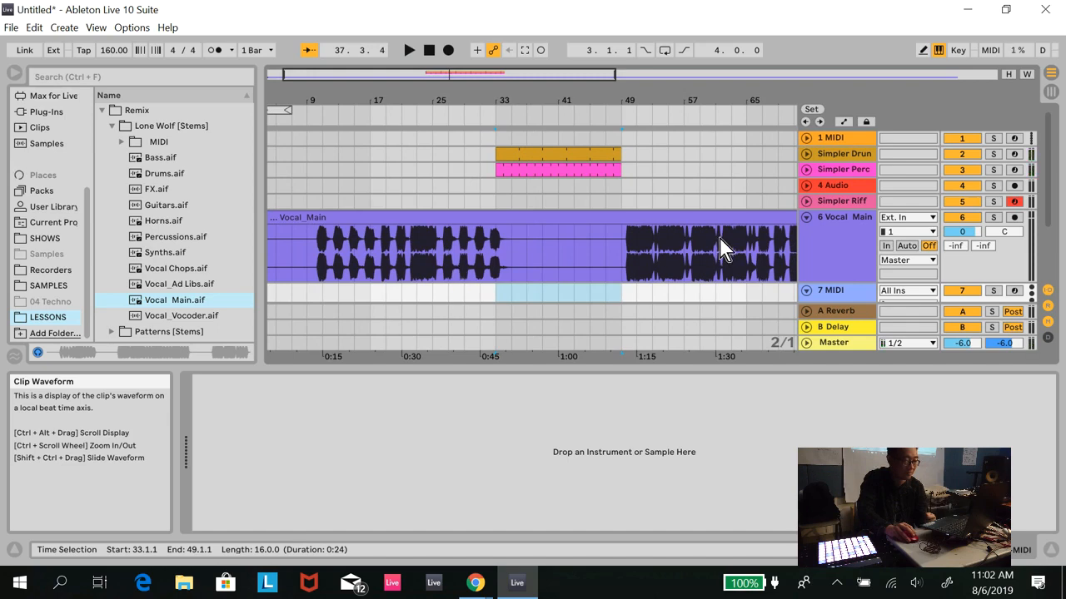
- Split the Vocal_Main clip at bars 22 and 34 and consolidate the section between them into its own clip
click(413, 254)
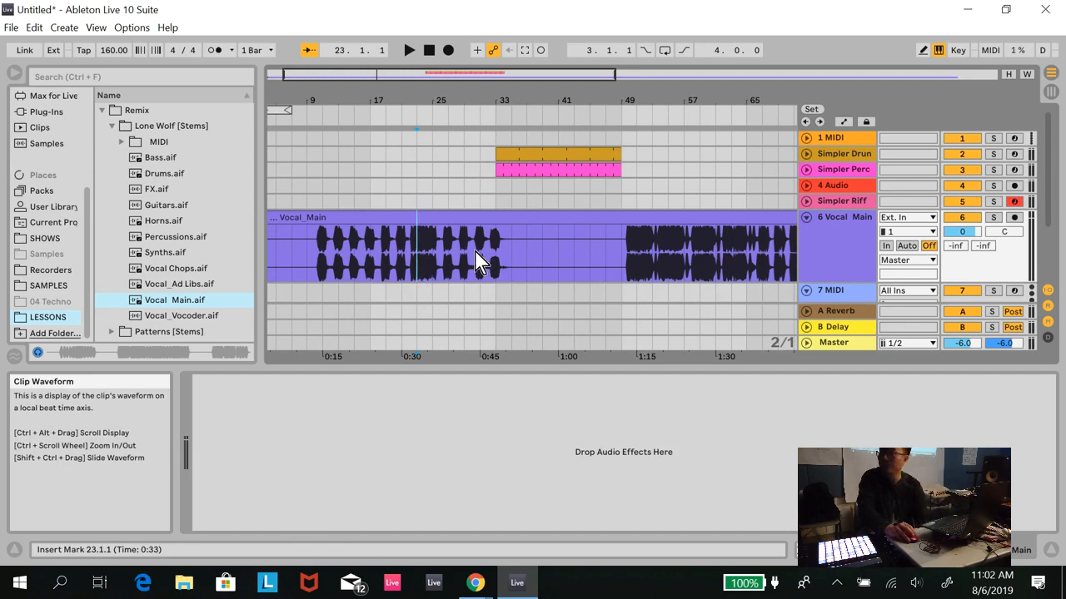
click(805, 219)
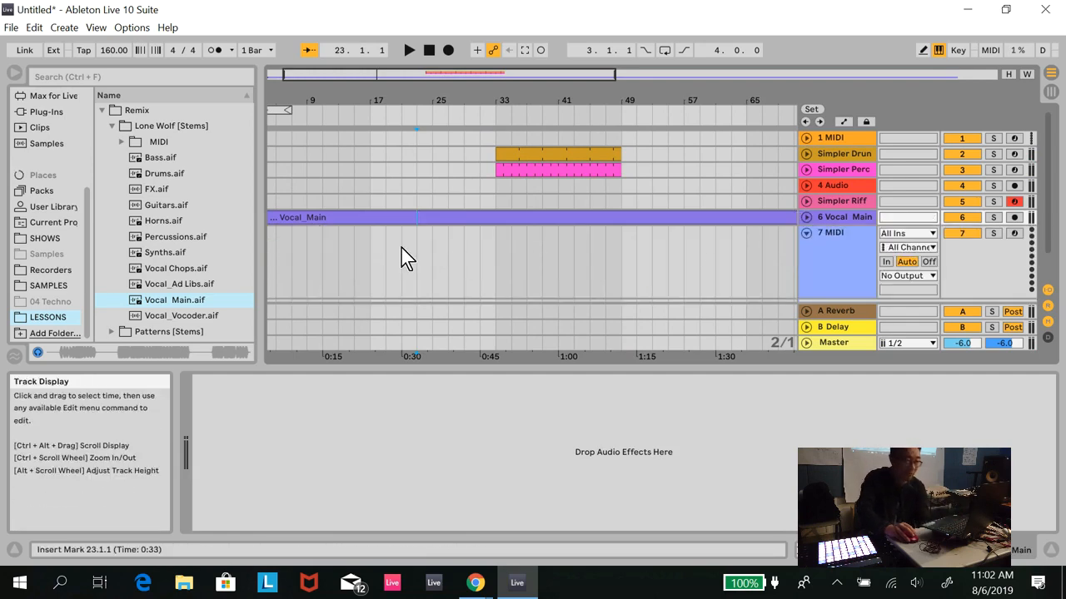
click(806, 218)
scroll(719, 215, down, 2)
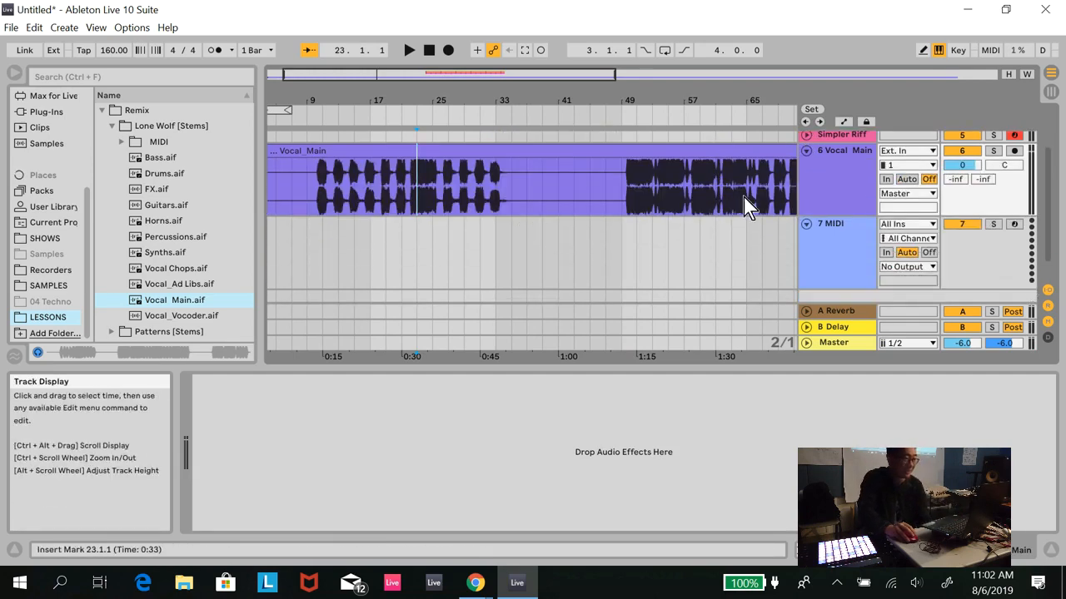
drag(446, 75, 447, 76)
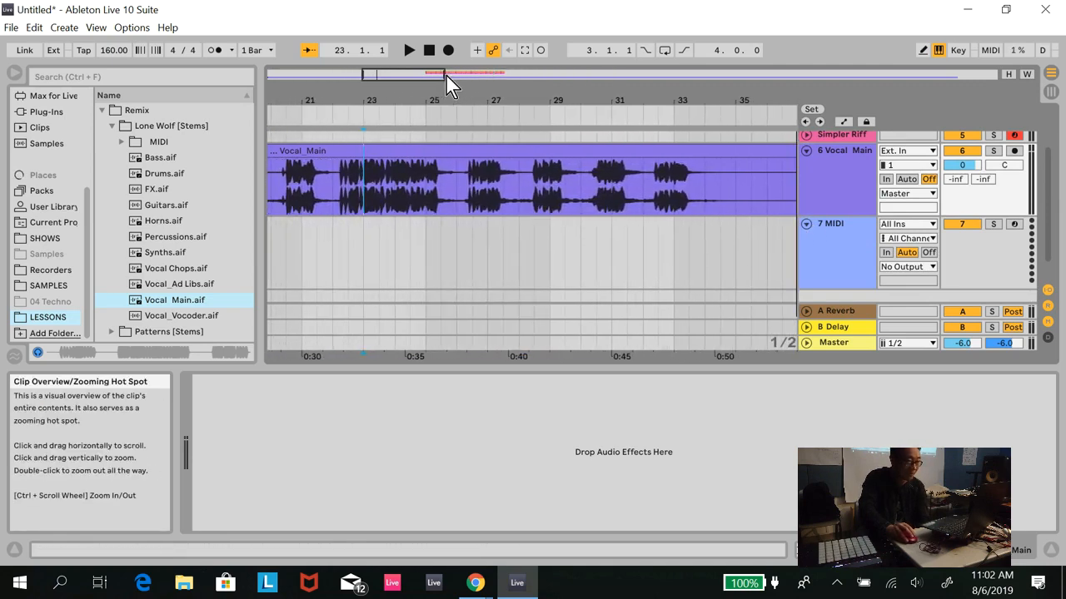
drag(335, 186, 709, 187)
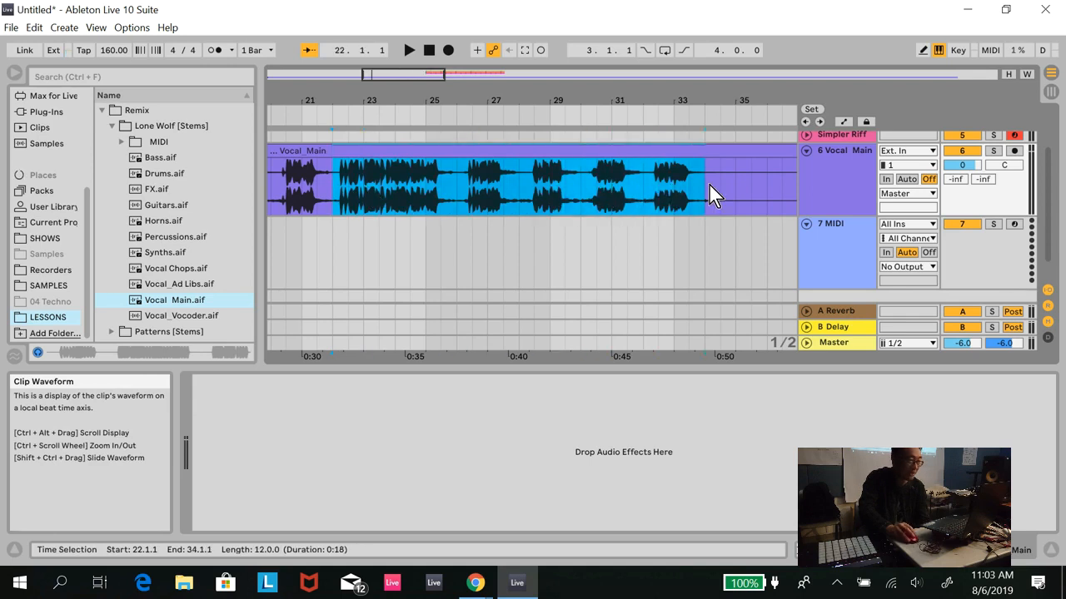
key(ctrl+e)
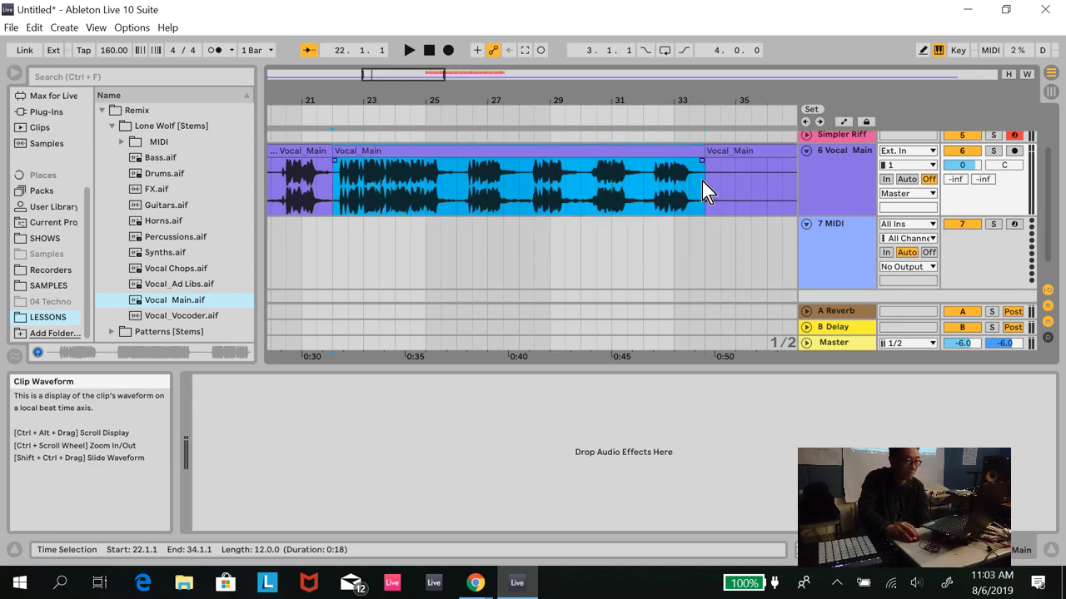
right_click(659, 149)
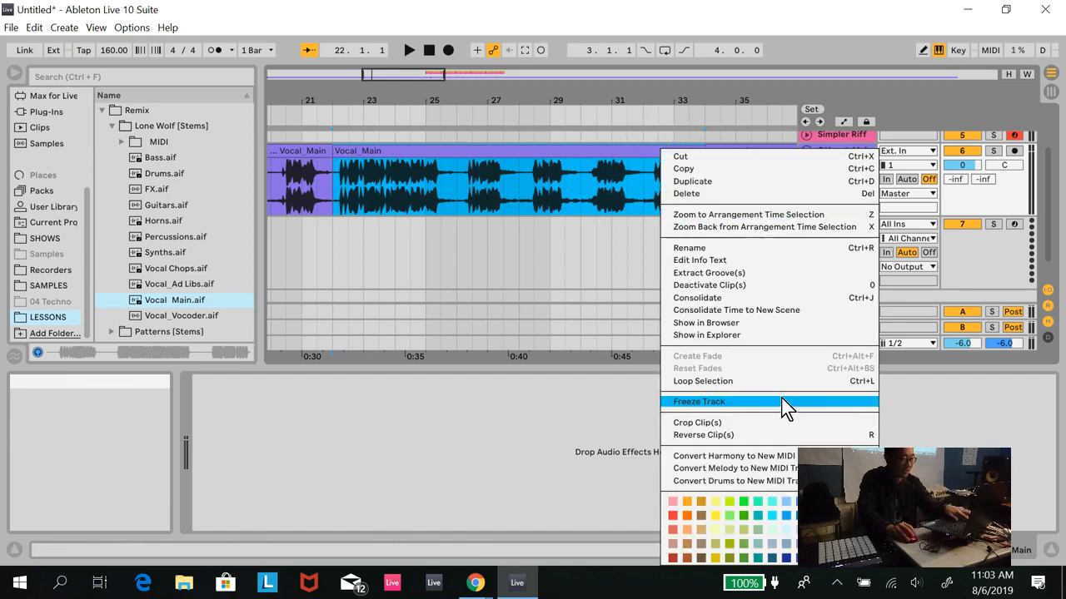
click(757, 296)
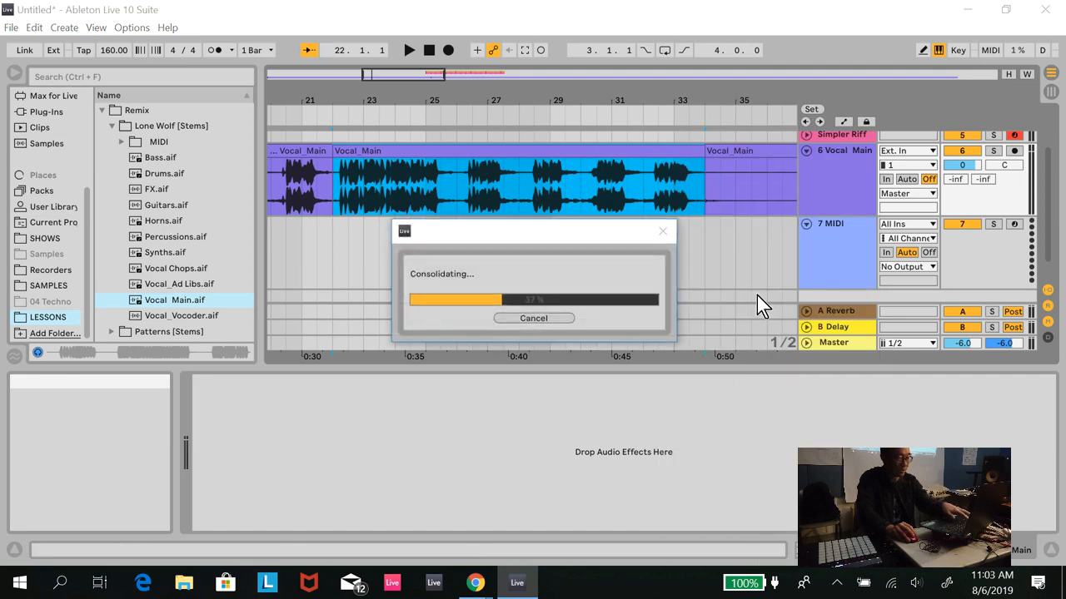
- Load the Simpler instrument onto the empty MIDI track below the Vocal_Main track
click(842, 227)
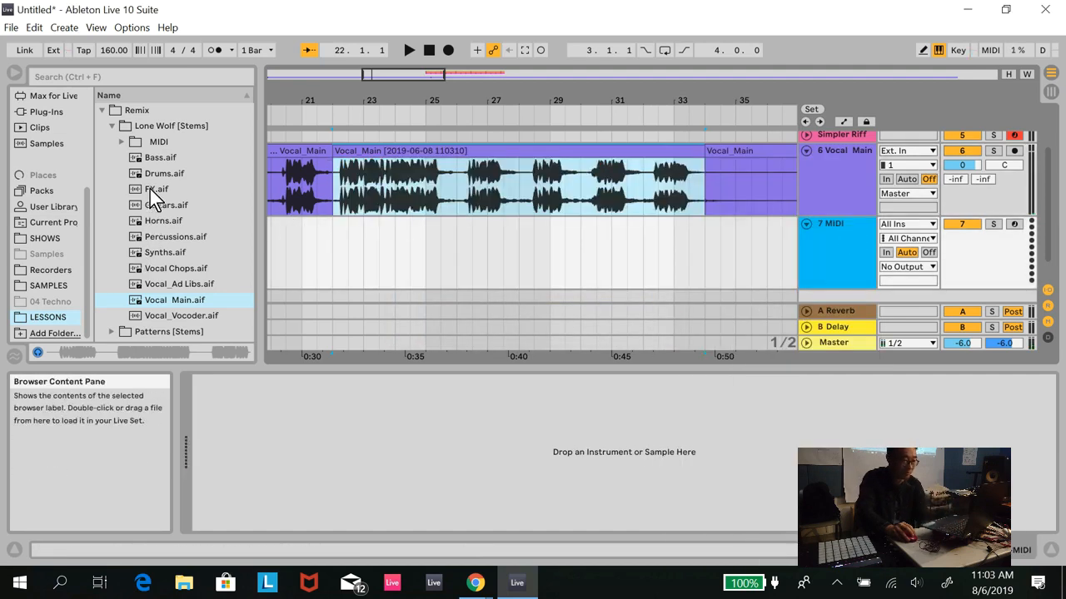
scroll(71, 104, up, 2)
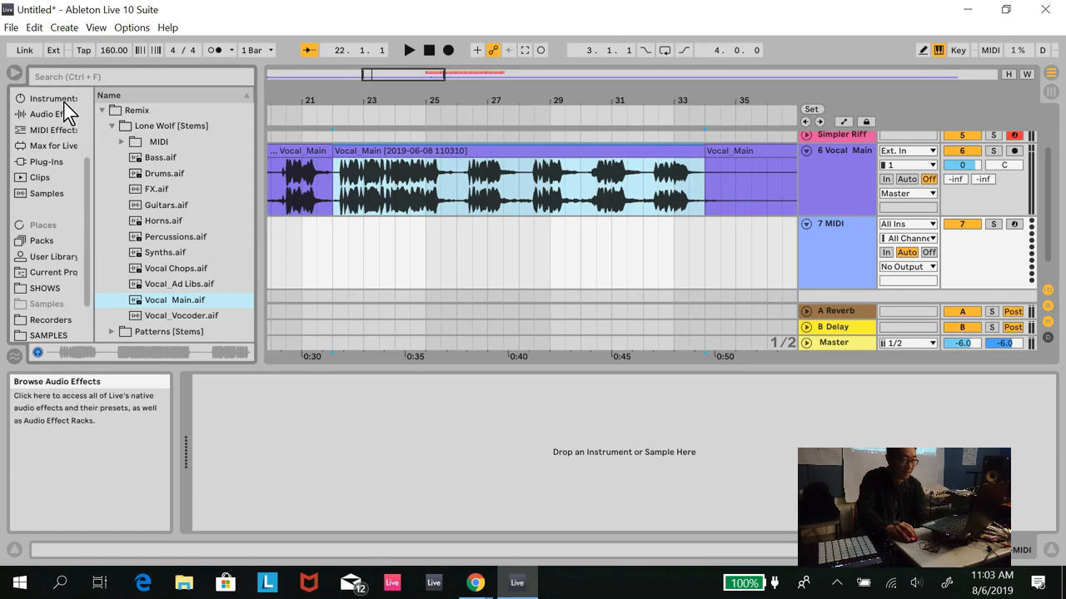
click(50, 98)
click(148, 253)
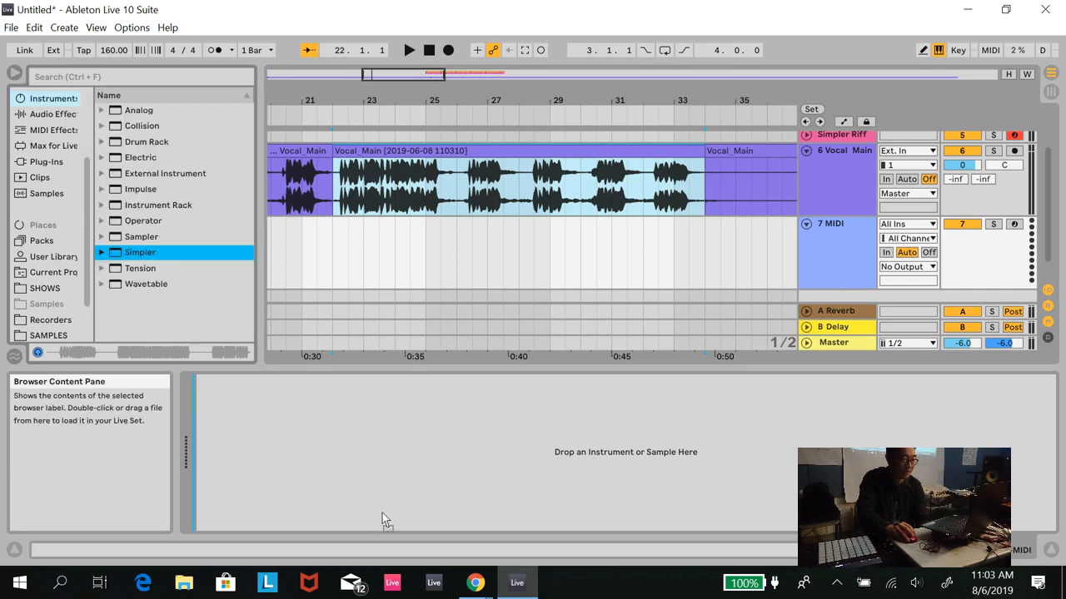
key(Return)
- Load the consolidated vocal clip into Simpler and set it to Slice mode with slicing by Manual
drag(409, 174, 391, 429)
click(223, 483)
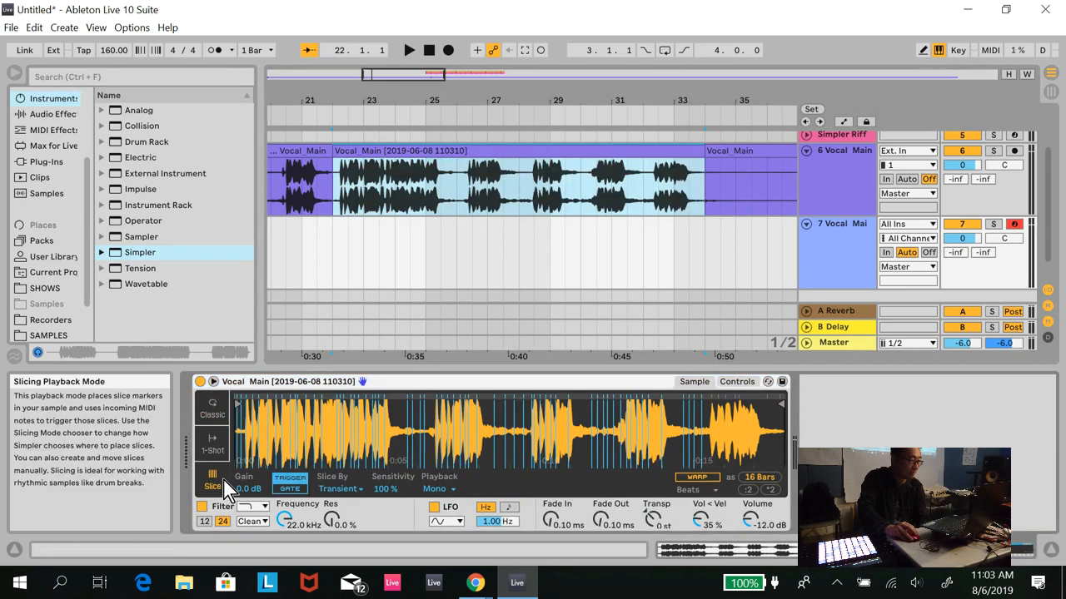
click(360, 492)
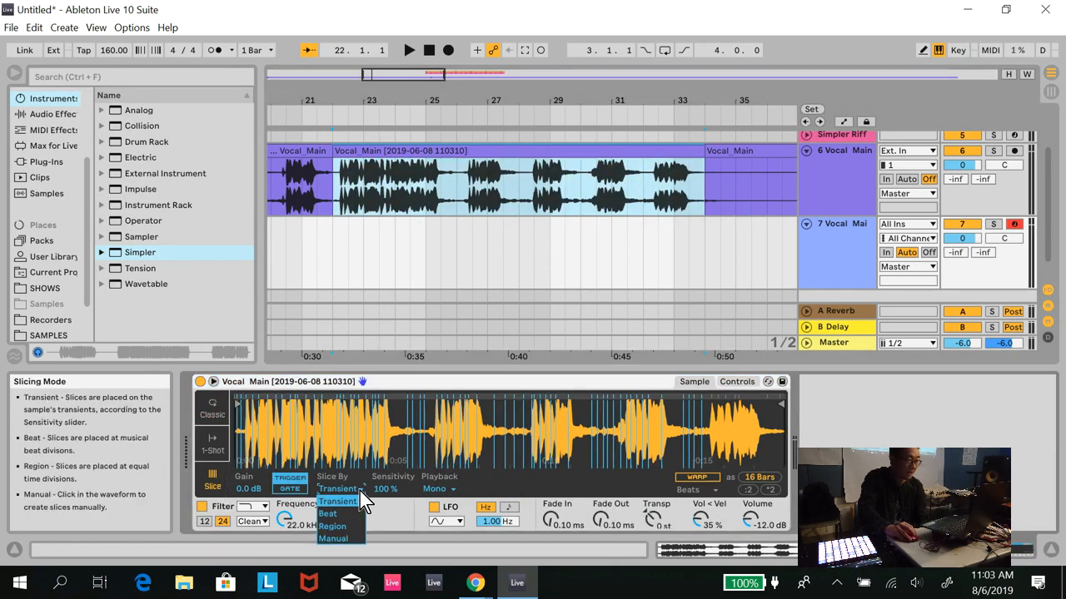
click(344, 539)
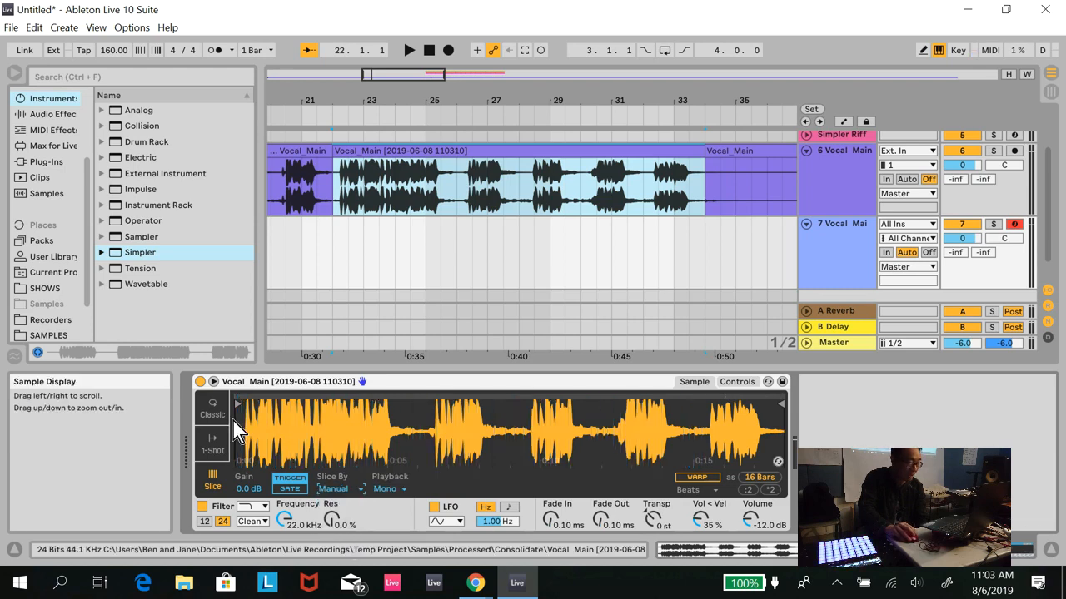
- Move Simpler's sample start marker past the opening silence to the first vocal onset
drag(240, 404, 251, 405)
scroll(312, 417, up, 5)
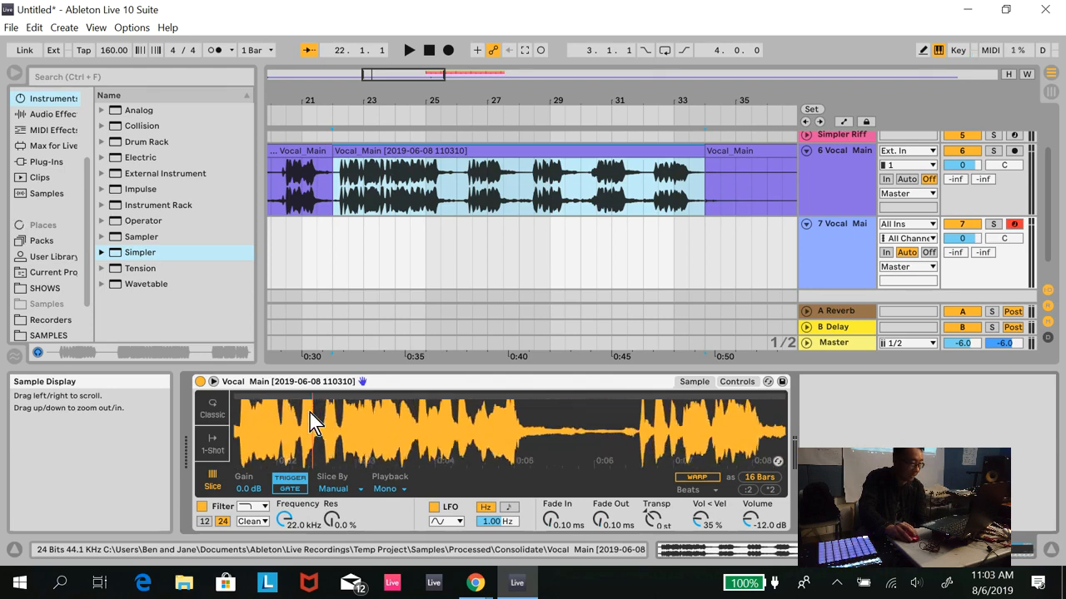
scroll(309, 413, left, 4)
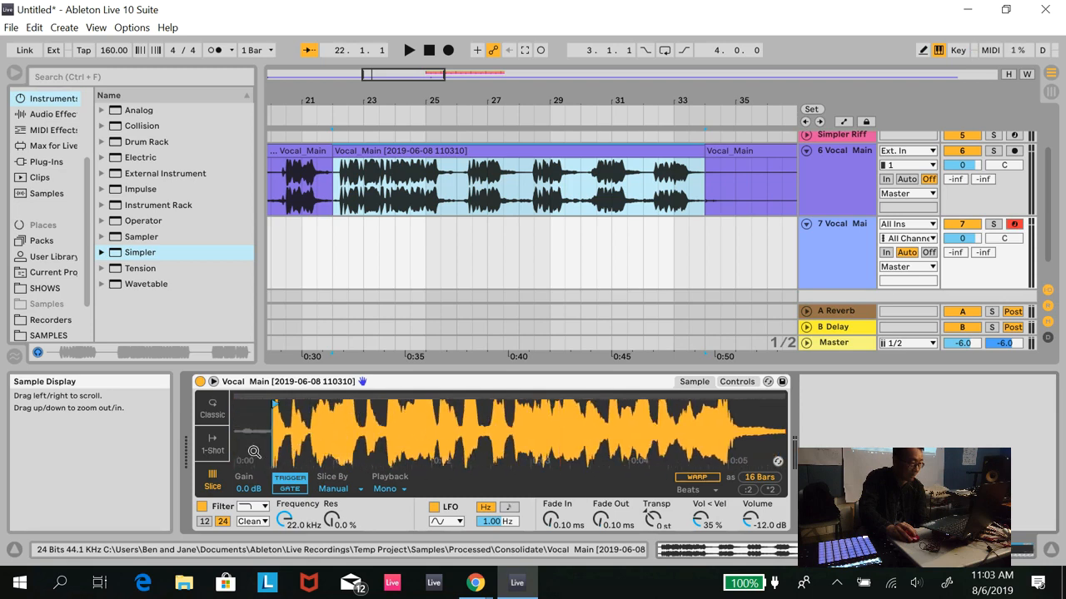
- Add five manual slice markers at syllable onsets in the first half of the opening vocal phrase and set Simpler's volume to -3 dB
double_click(313, 395)
double_click(363, 396)
double_click(386, 396)
double_click(463, 396)
double_click(440, 395)
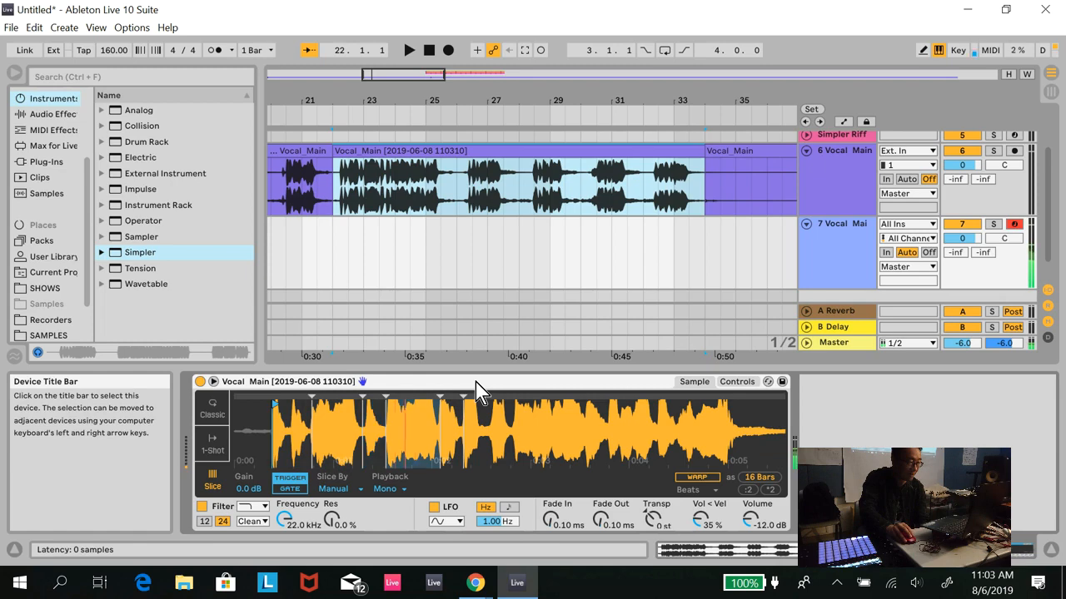
text(-3)
key(Return)
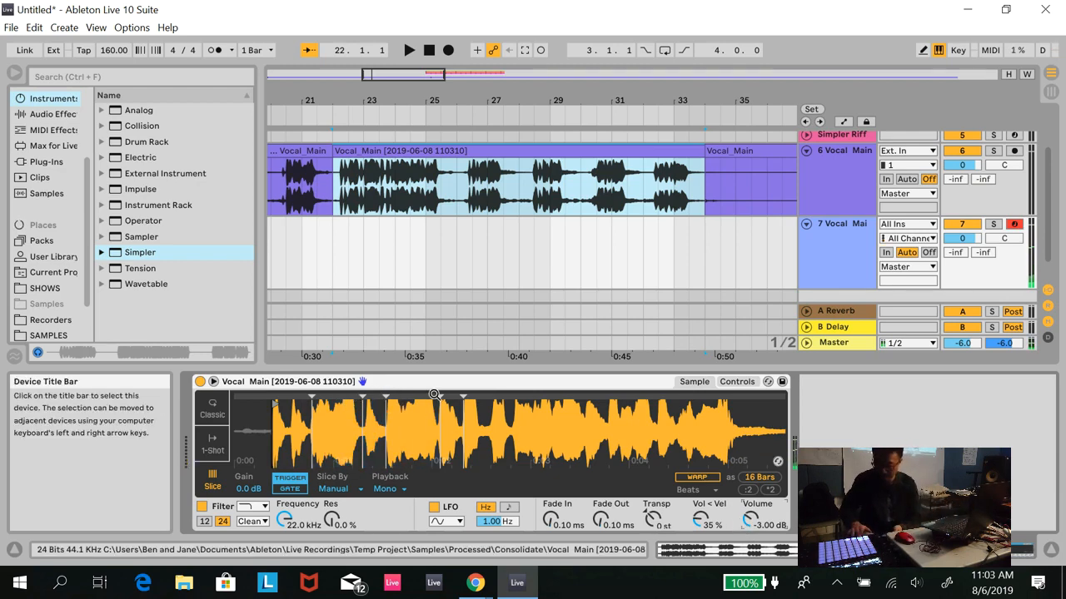
- Move the third slice marker to the next syllable onset and place two more in the phrase's second half, at about 0:03 and 0:04
drag(385, 394, 403, 393)
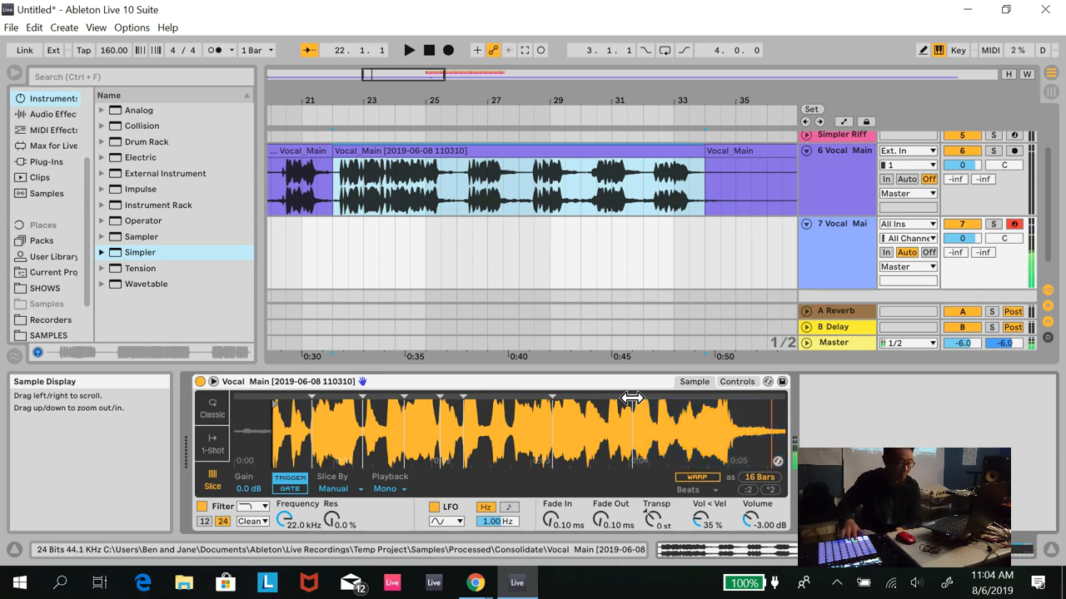
drag(632, 399, 654, 397)
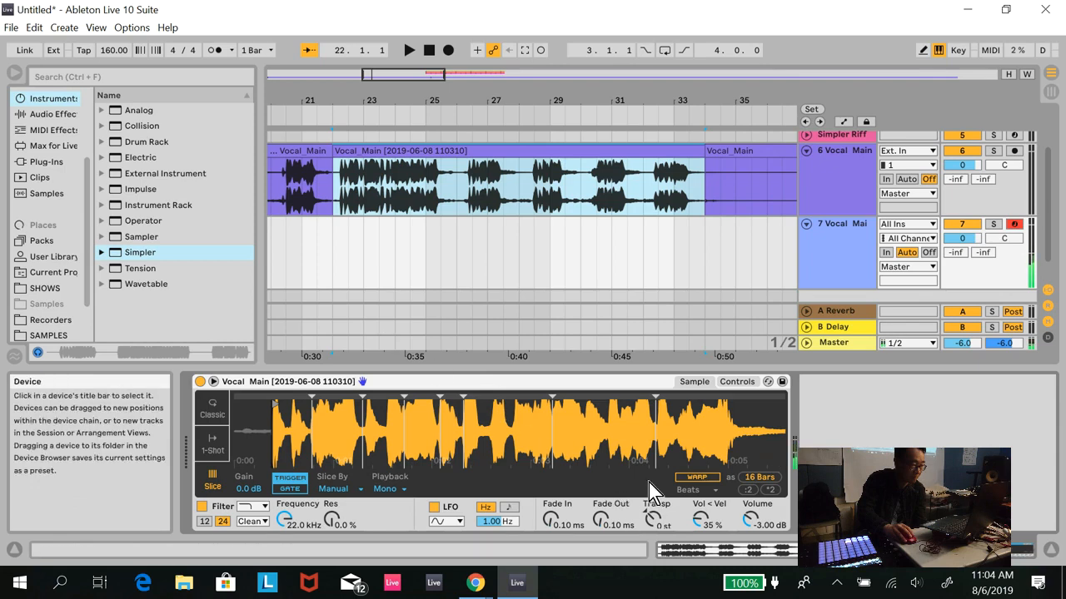
- Add a slice marker at the start of the second vocal phrase, around 0:06, and select Trigger mode for the slices
drag(639, 436, 638, 439)
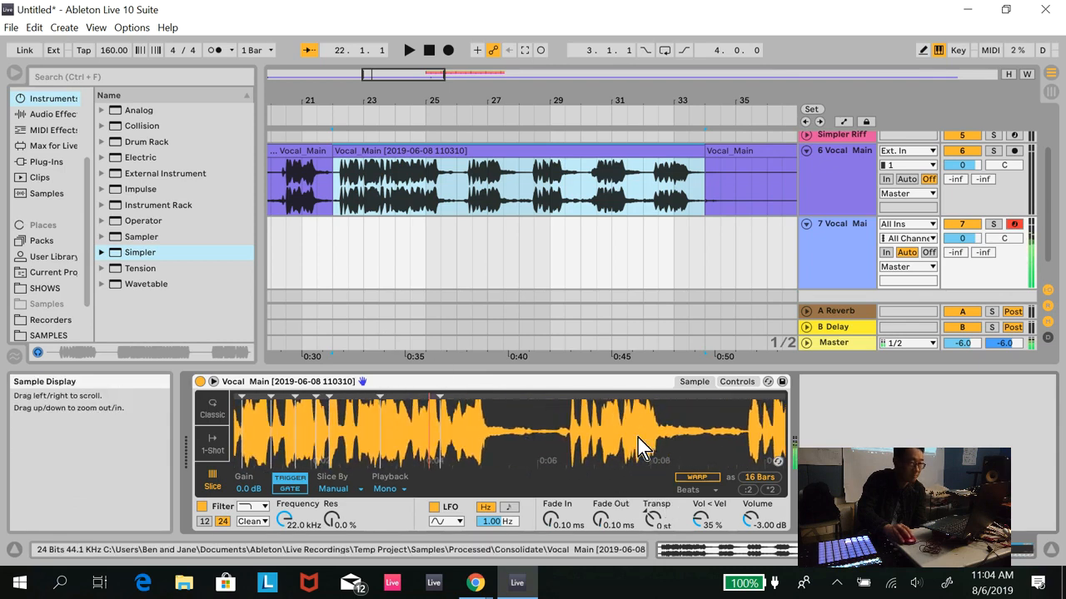
click(564, 400)
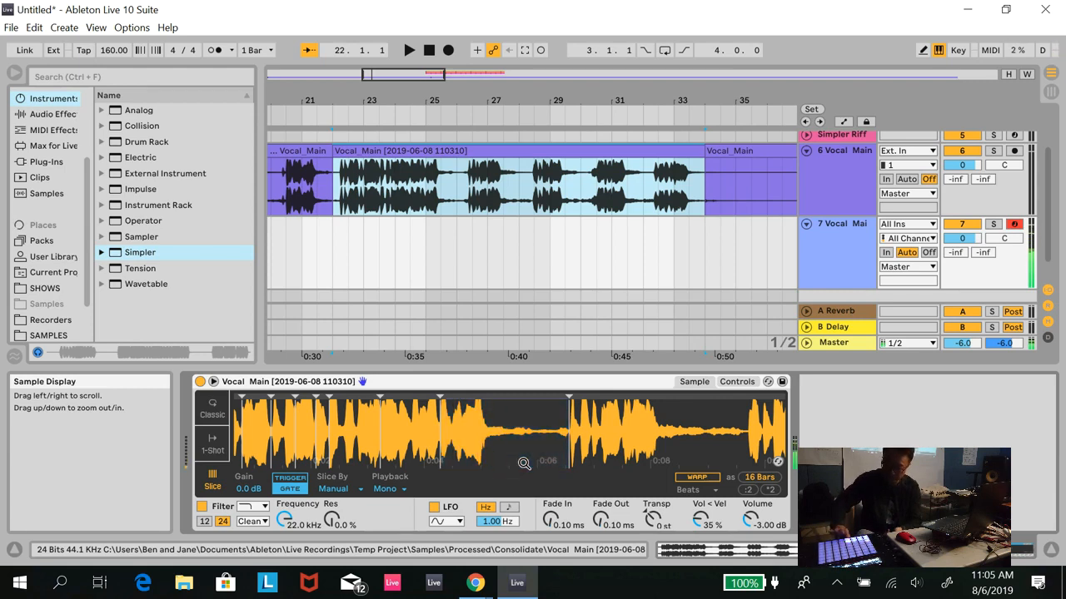
click(289, 478)
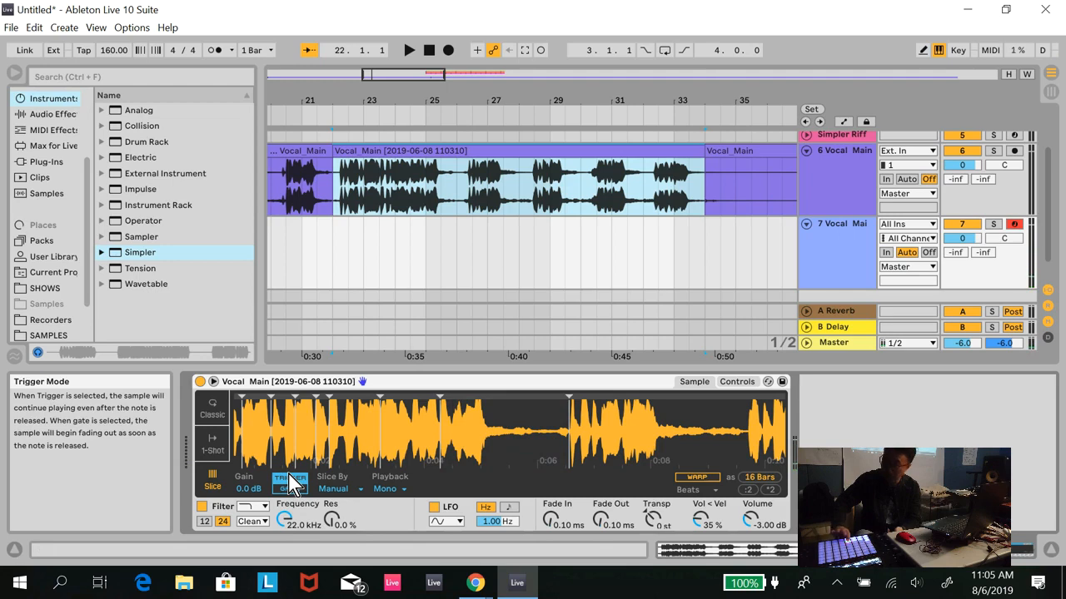
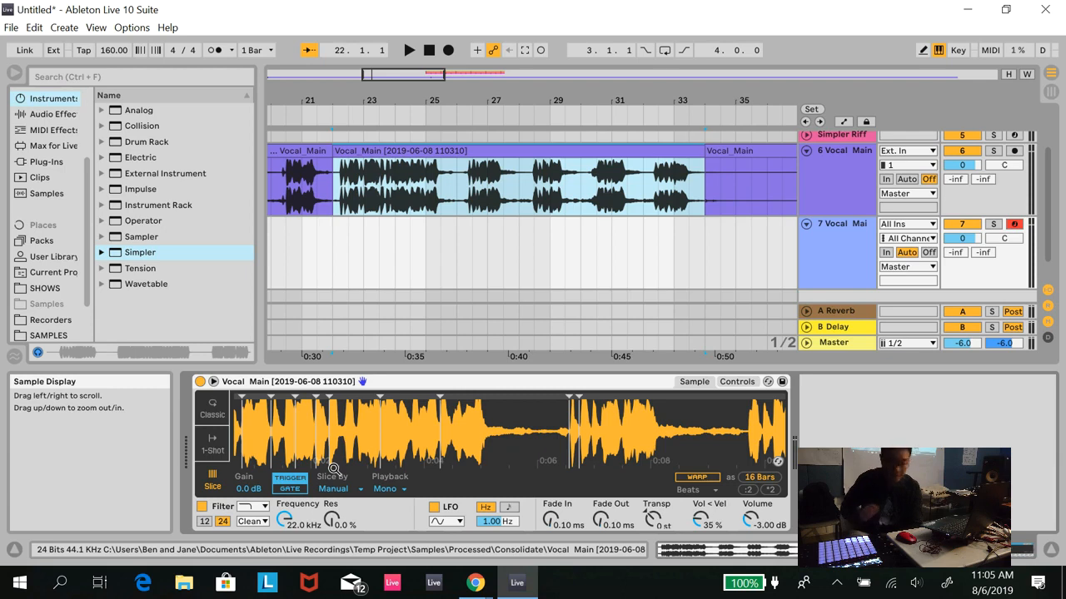
- Try the Thru and Poly slice playback modes in Simpler, returning Playback to Mono
click(395, 490)
click(396, 526)
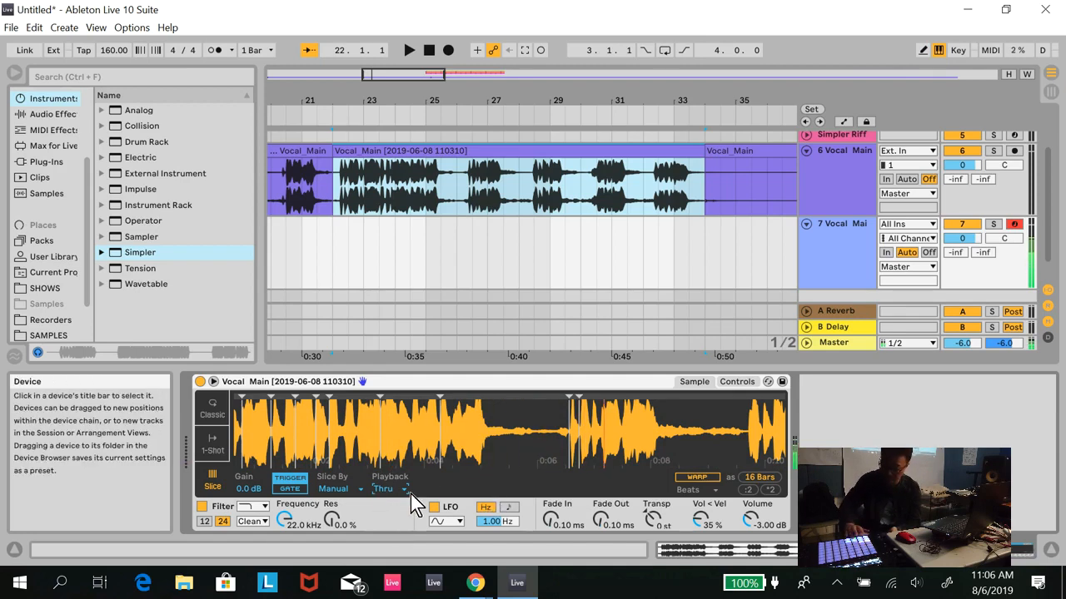
click(391, 490)
click(401, 513)
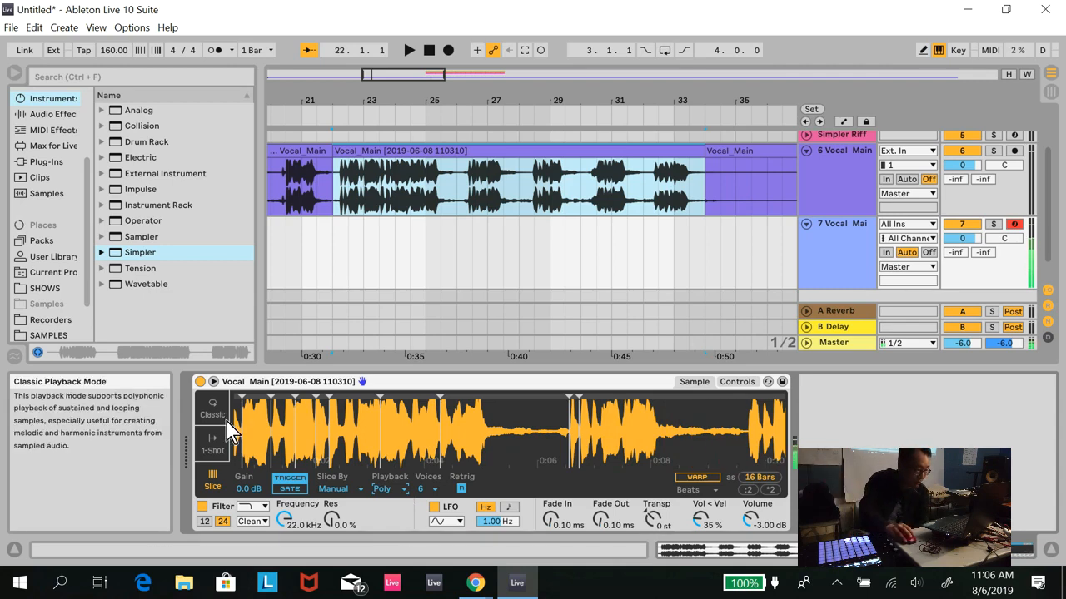
click(428, 50)
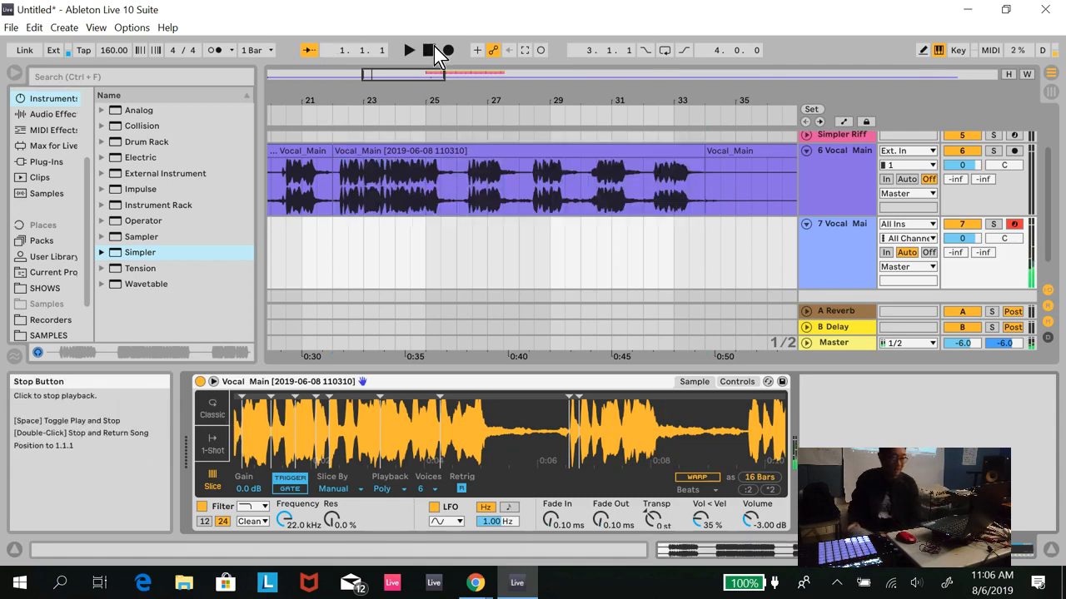
click(407, 490)
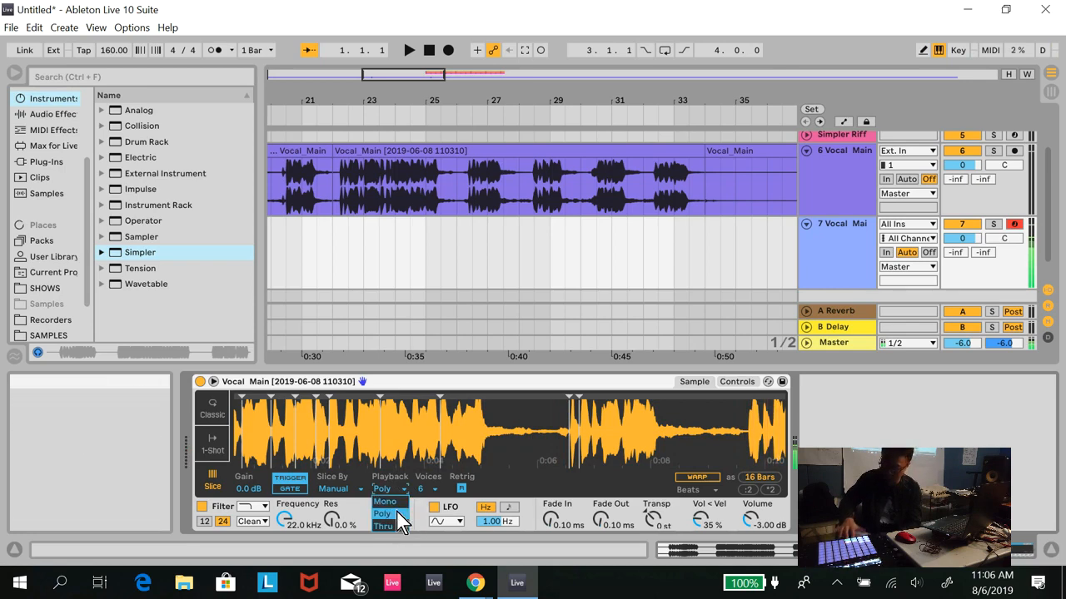
click(397, 501)
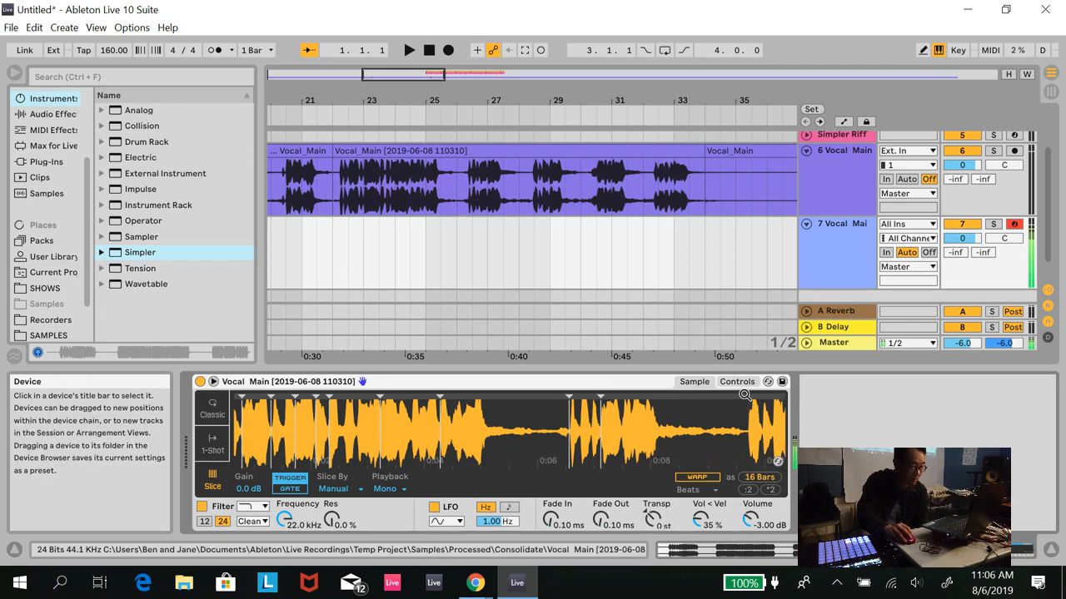
- Add slice markers at the starts of the third, fourth and fifth vocal phrases, plus one midway through the third phrase
drag(742, 396, 750, 396)
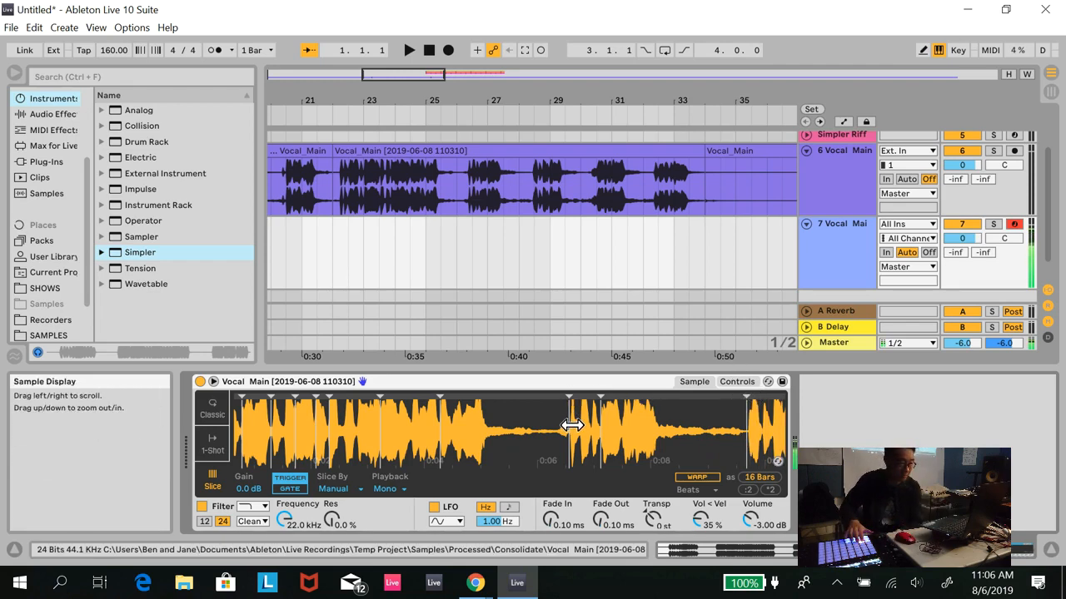
drag(623, 439, 370, 420)
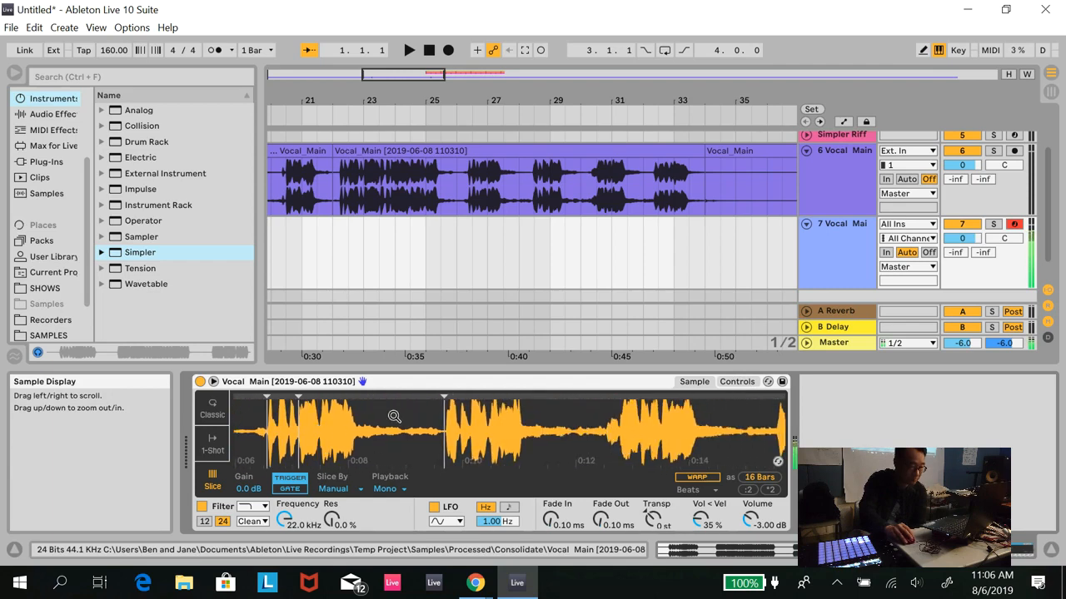
double_click(621, 397)
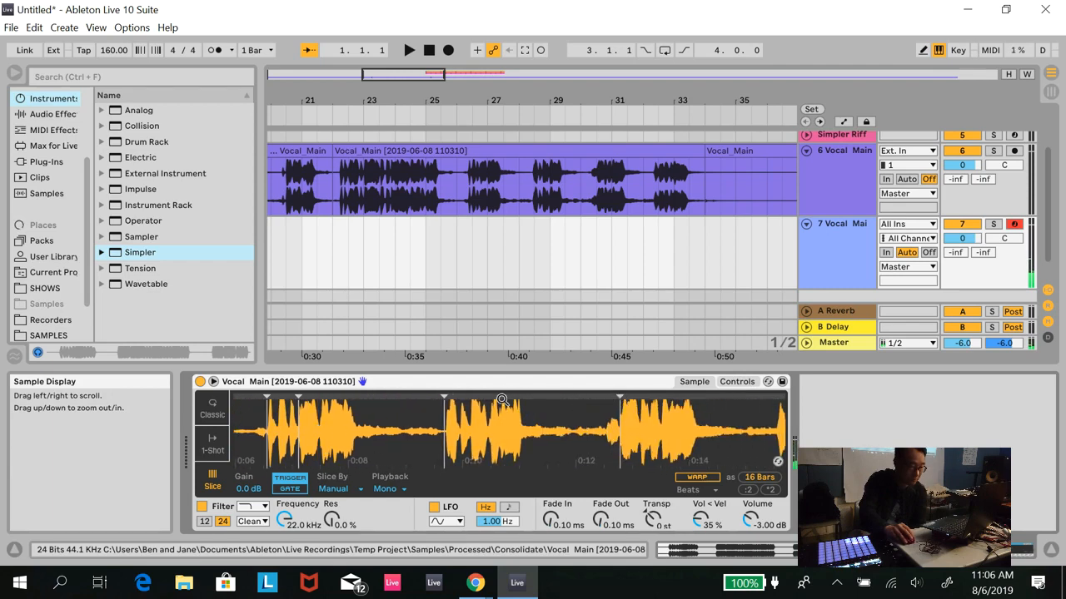
double_click(491, 398)
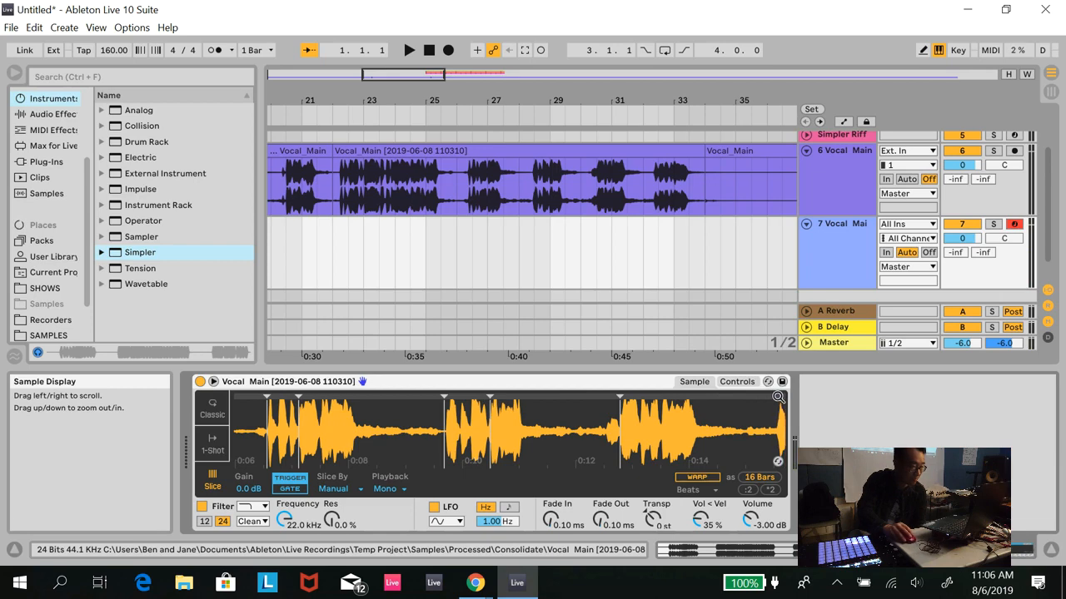
drag(750, 468, 620, 448)
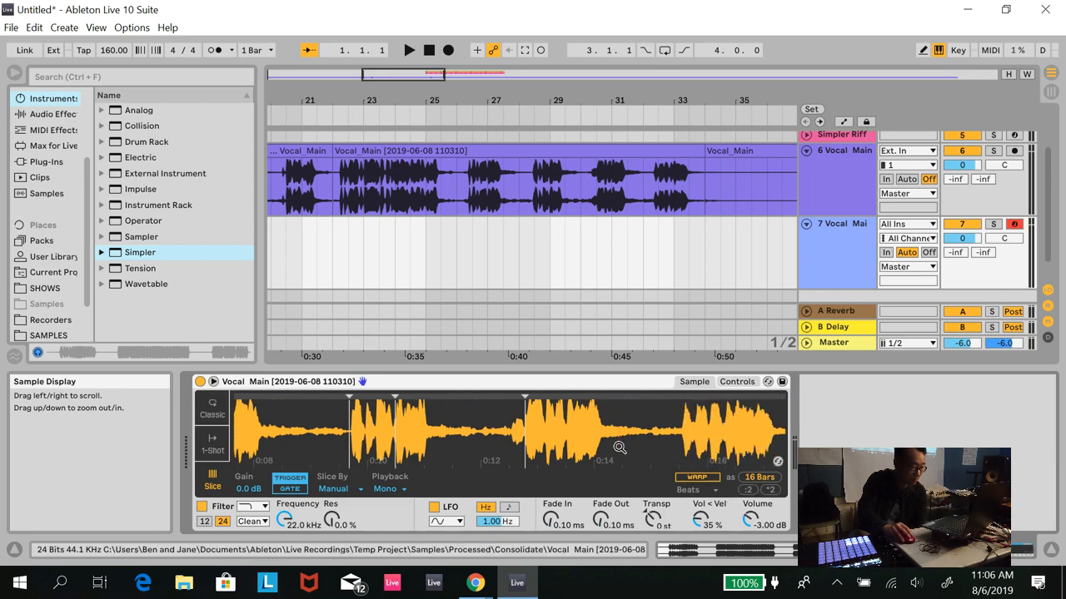
double_click(679, 398)
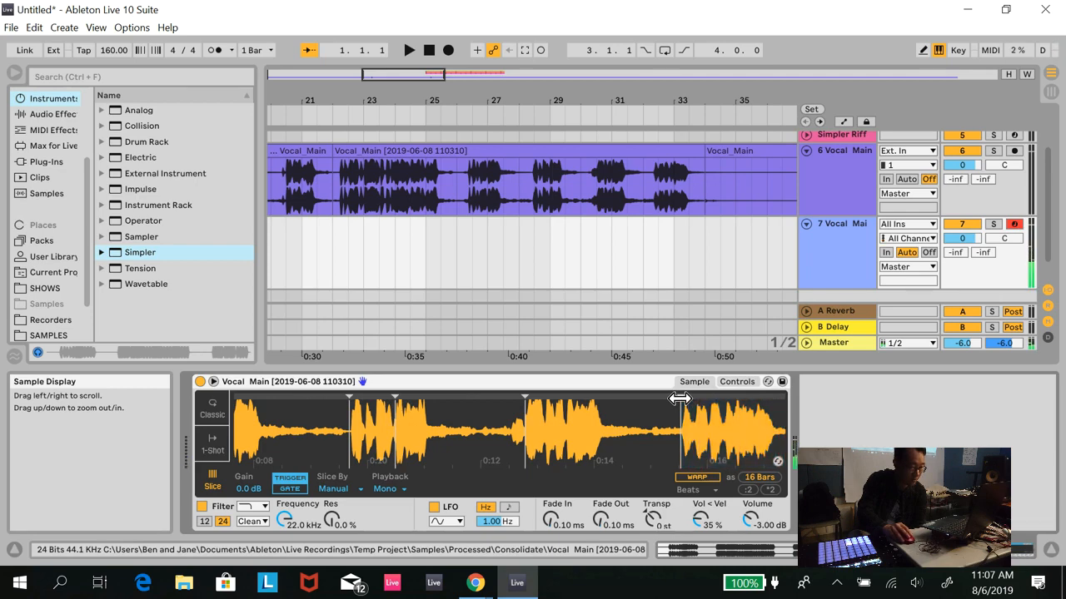
drag(680, 399, 693, 399)
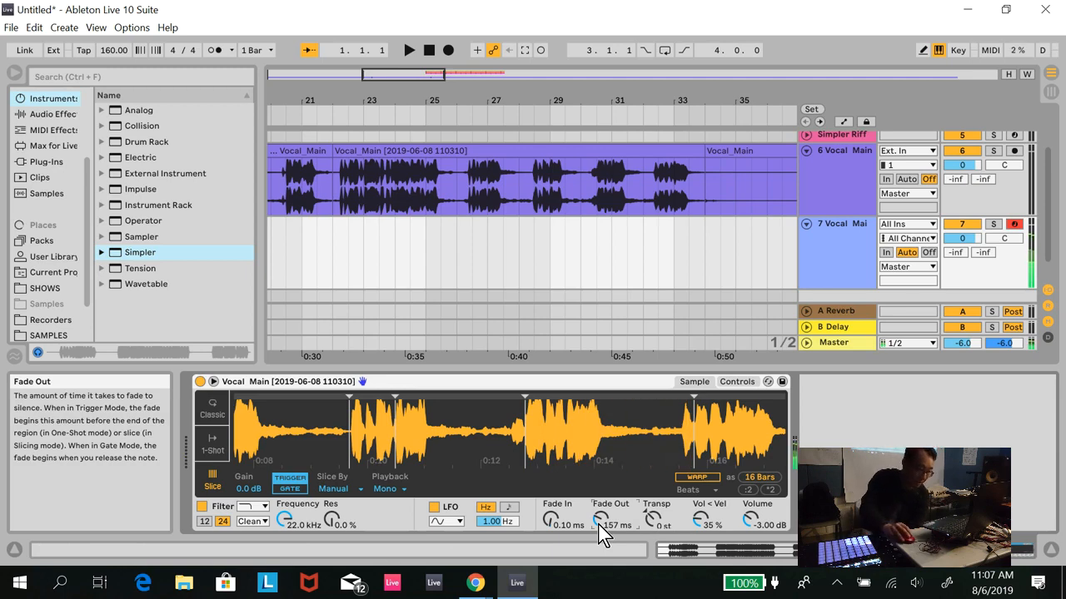
- Set Simpler's Fade Out to 64.0 ms
scroll(601, 531, down, 5)
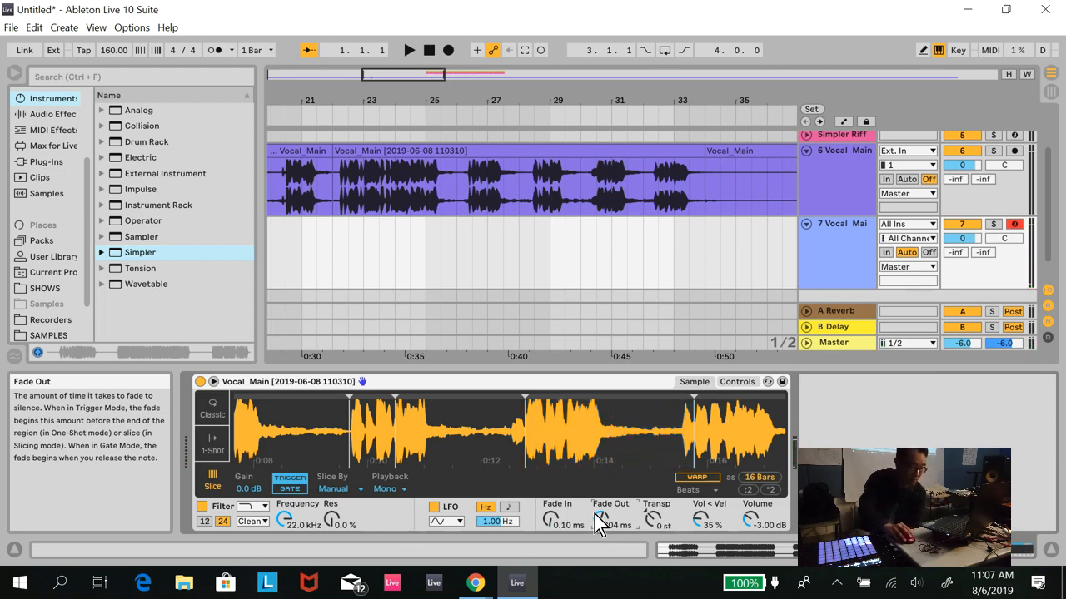
drag(594, 515, 595, 514)
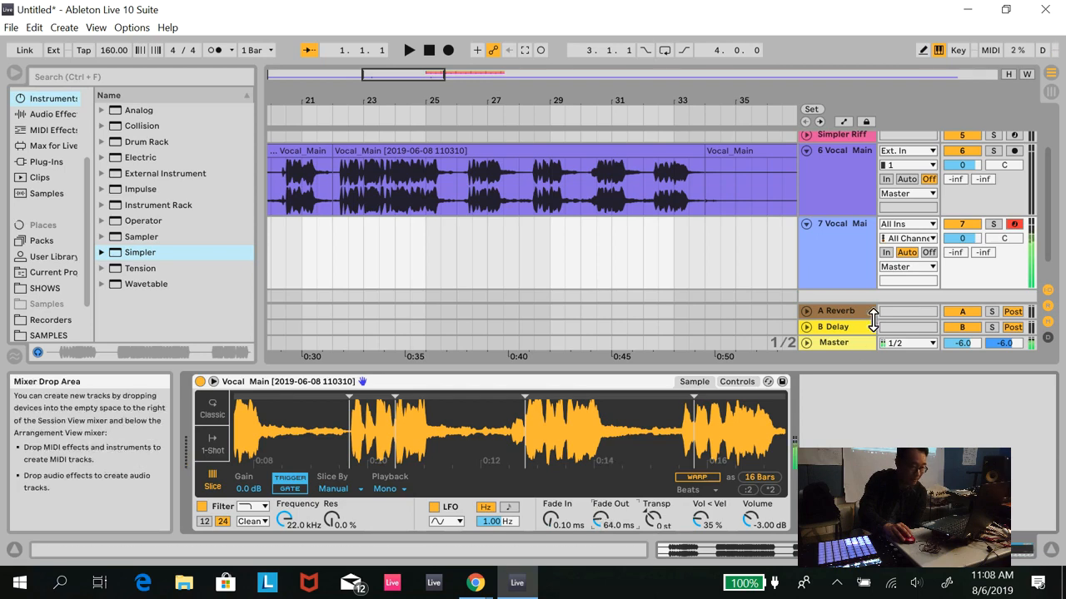
- Play the arrangement where the vocal's second section begins, around bar 49, and stop playback
drag(417, 76, 503, 79)
scroll(484, 186, up, 3)
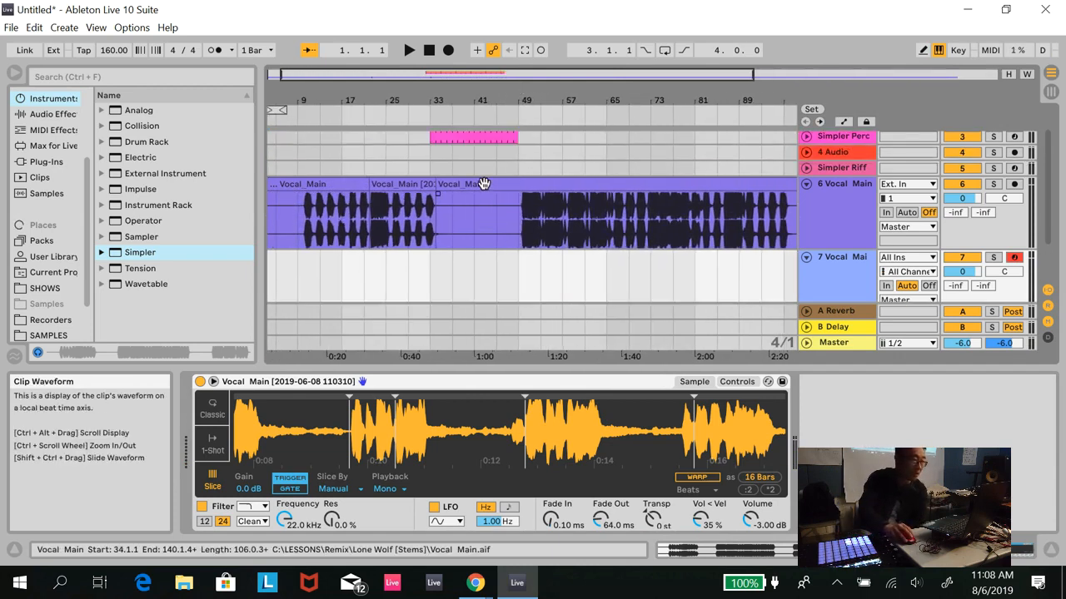
click(402, 118)
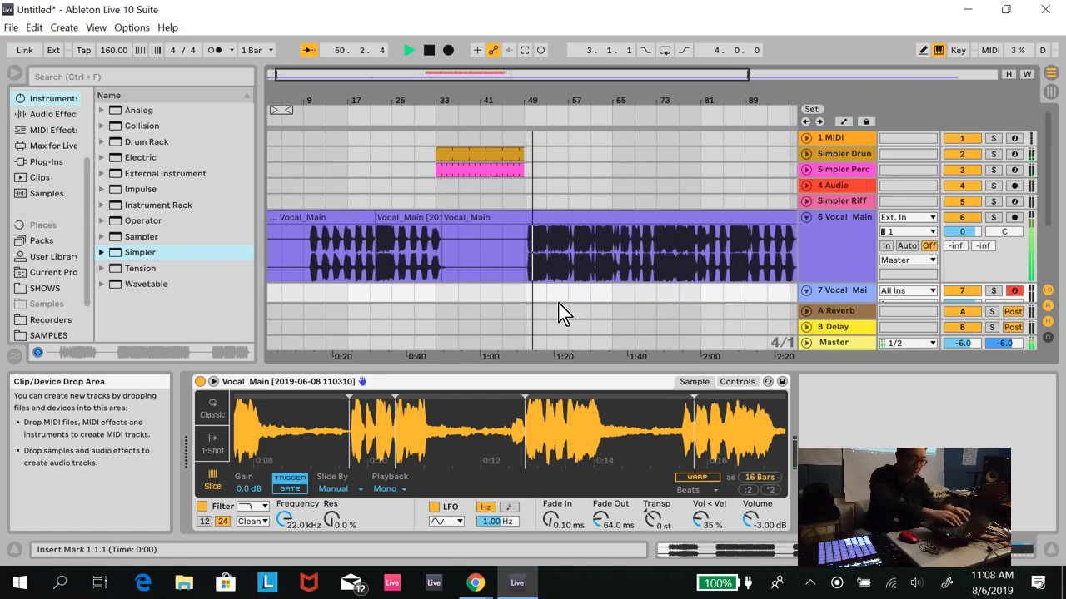
click(430, 56)
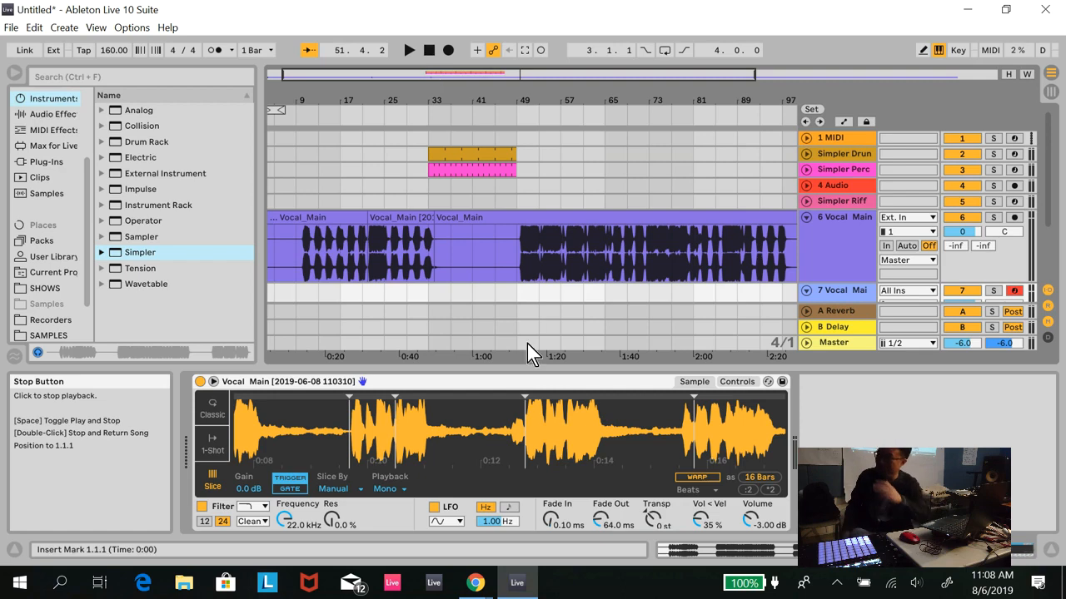
- Convert the sliced vocal Simpler into a Drum Rack with one slice per pad
right_click(477, 412)
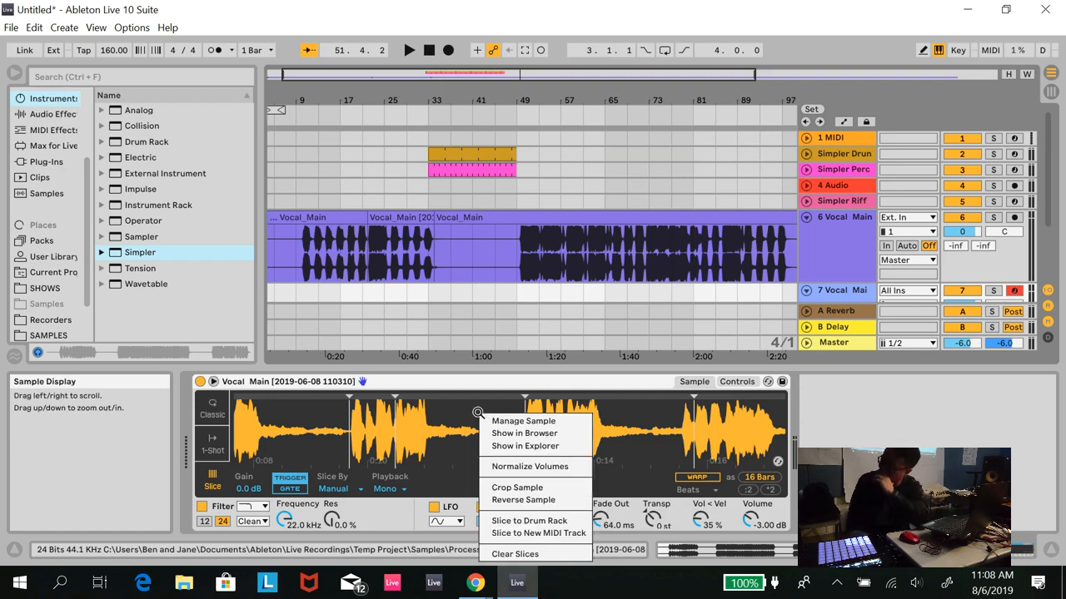
click(530, 521)
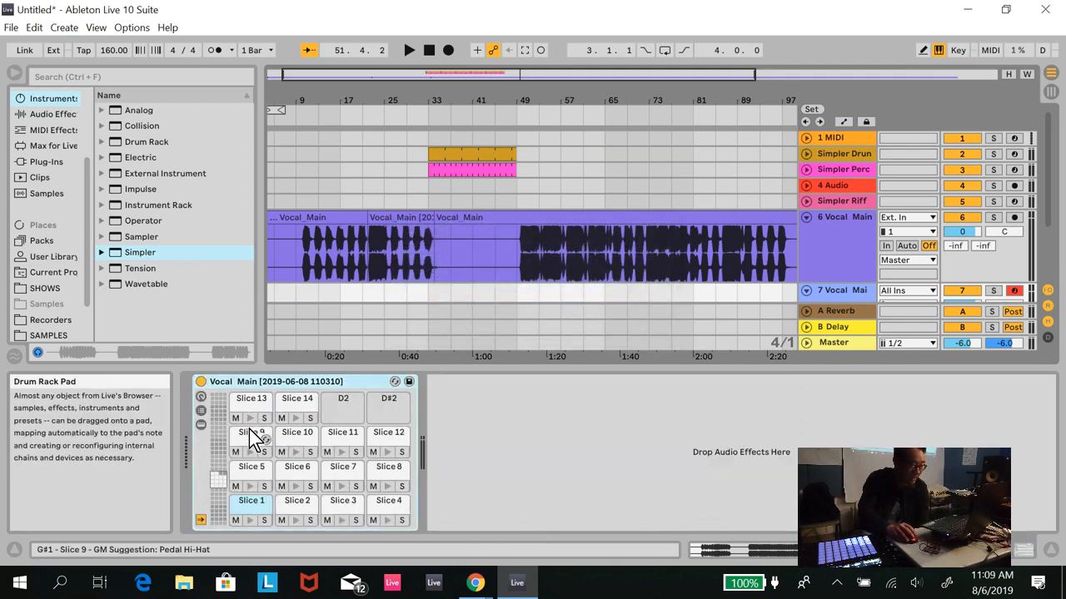
- Check the Drum Rack pads for Slices 13, 14 and 9 and the sample region each one holds
click(251, 419)
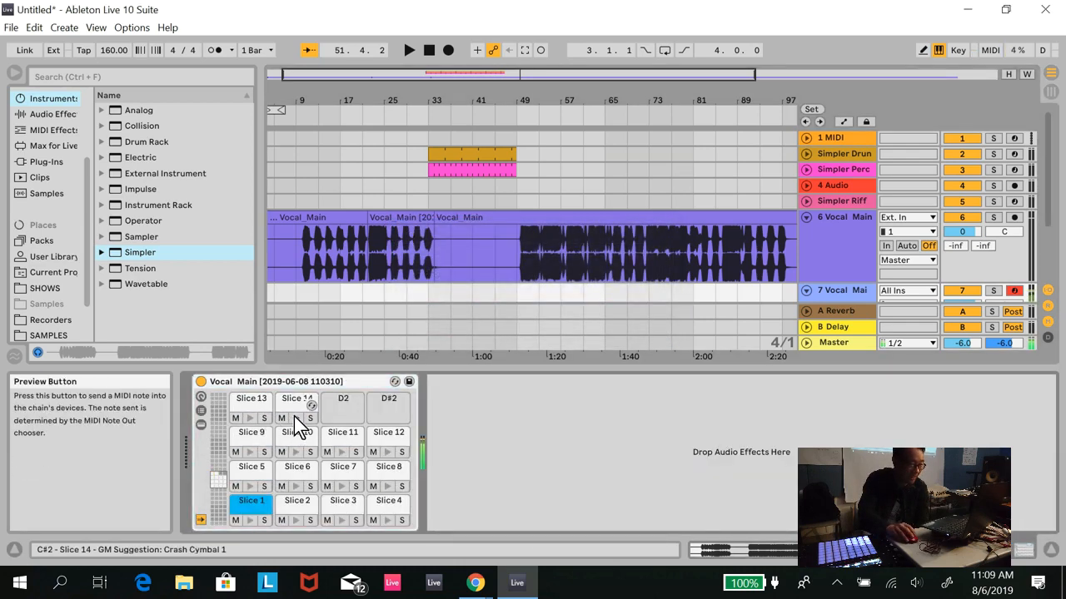
click(289, 411)
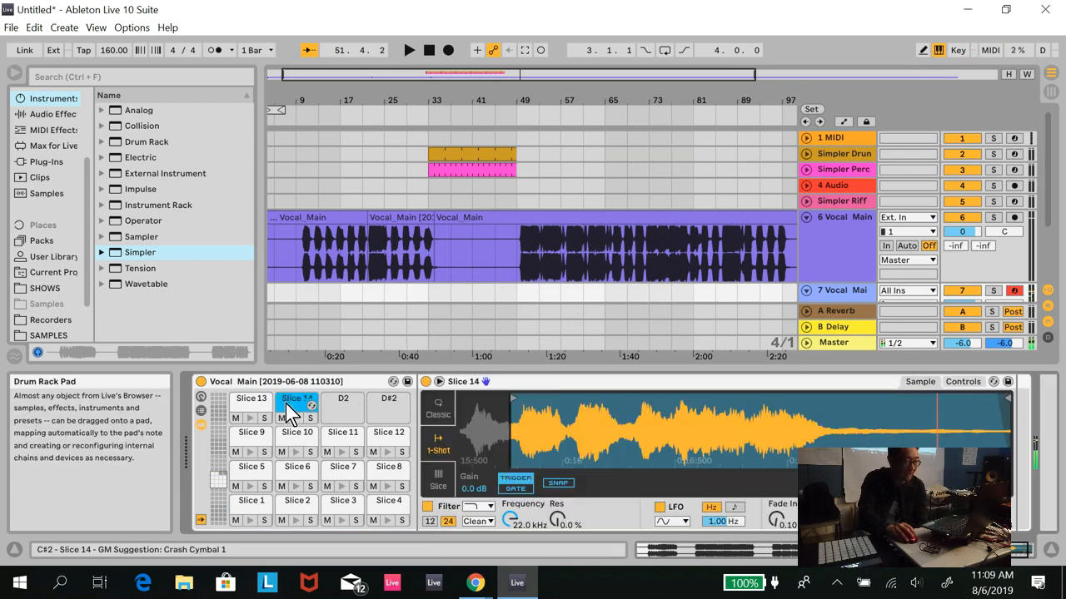
click(252, 412)
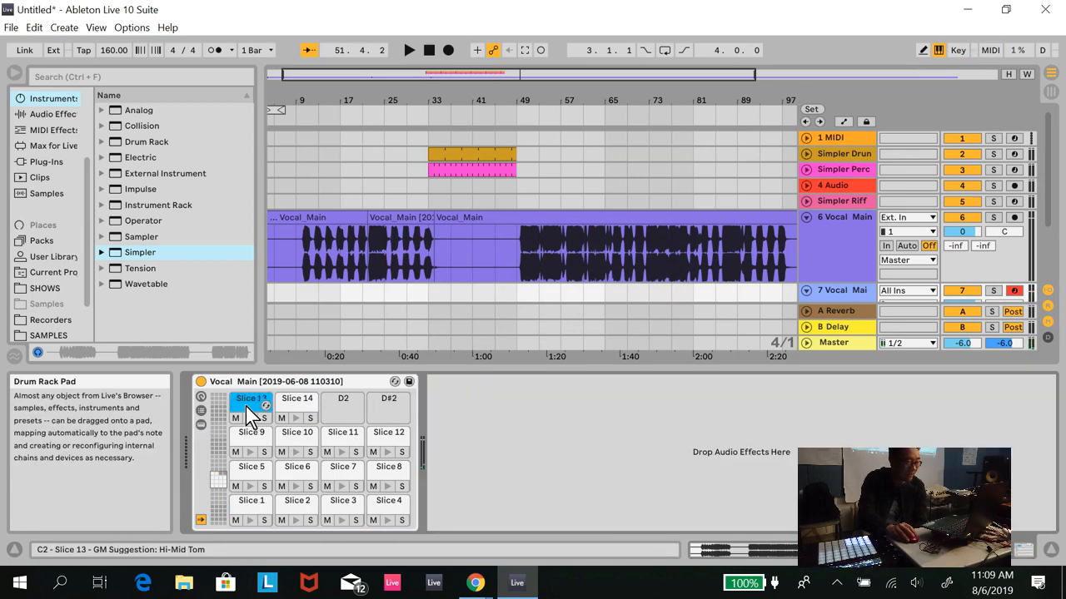
double_click(253, 406)
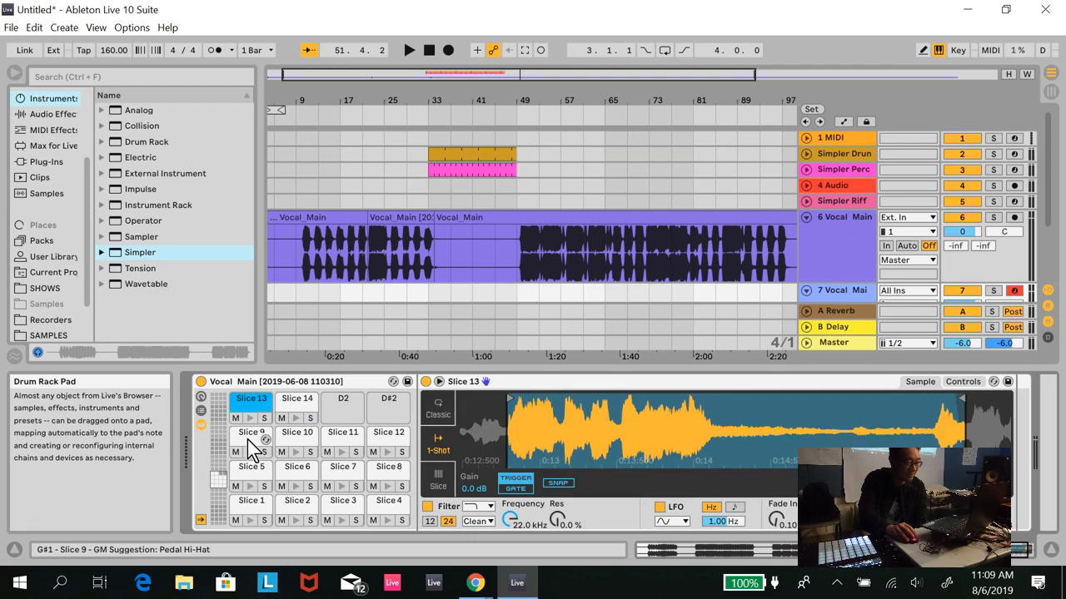
click(251, 442)
double_click(251, 441)
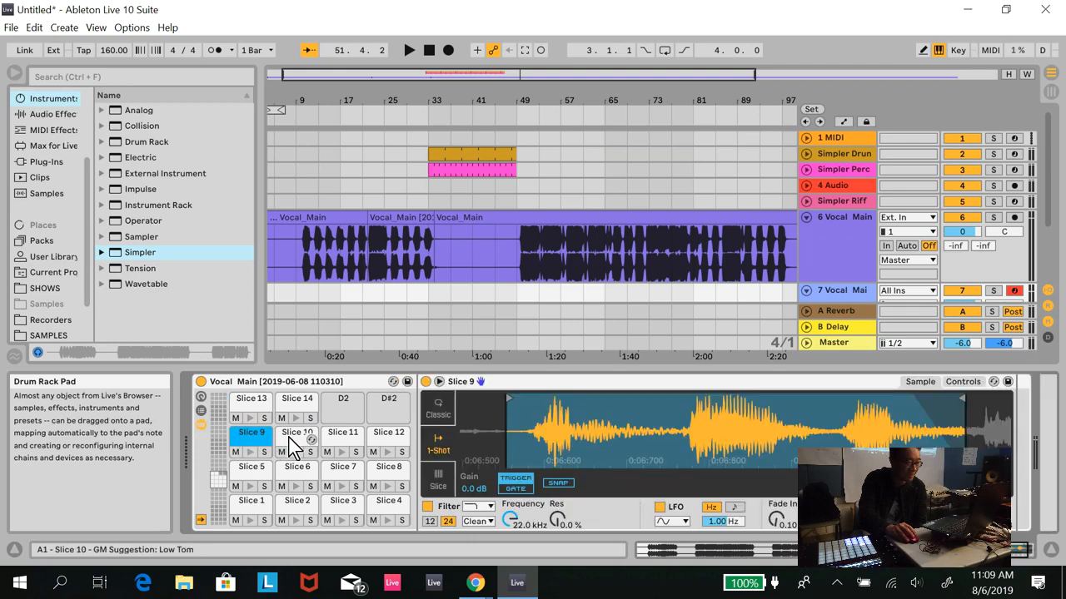
click(296, 408)
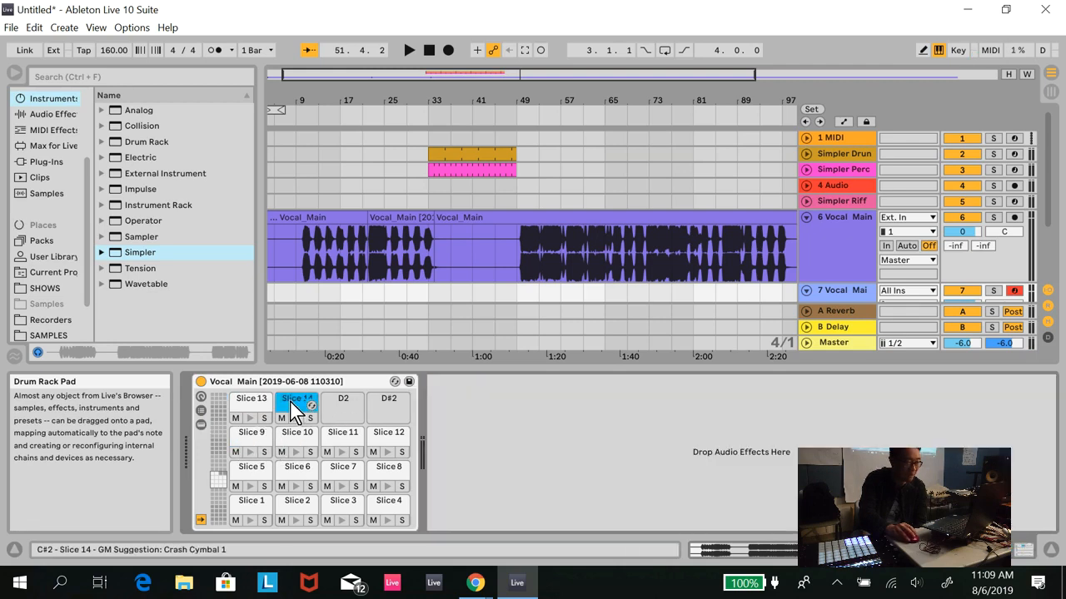
- Move Slice 13's sample end marker earlier to trim off the start of the following phrase
double_click(252, 406)
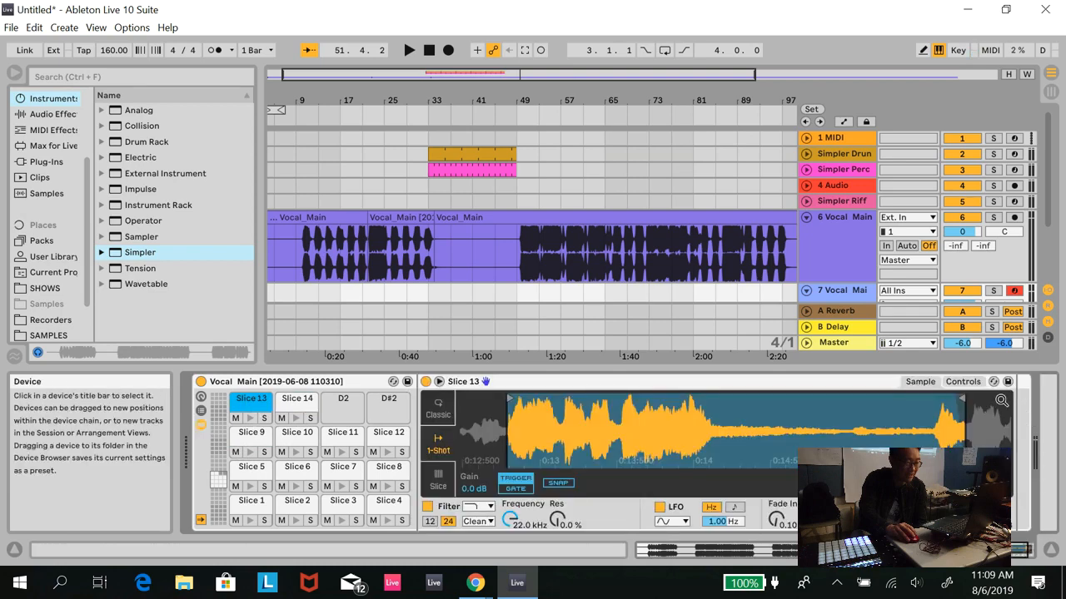
drag(962, 400, 923, 400)
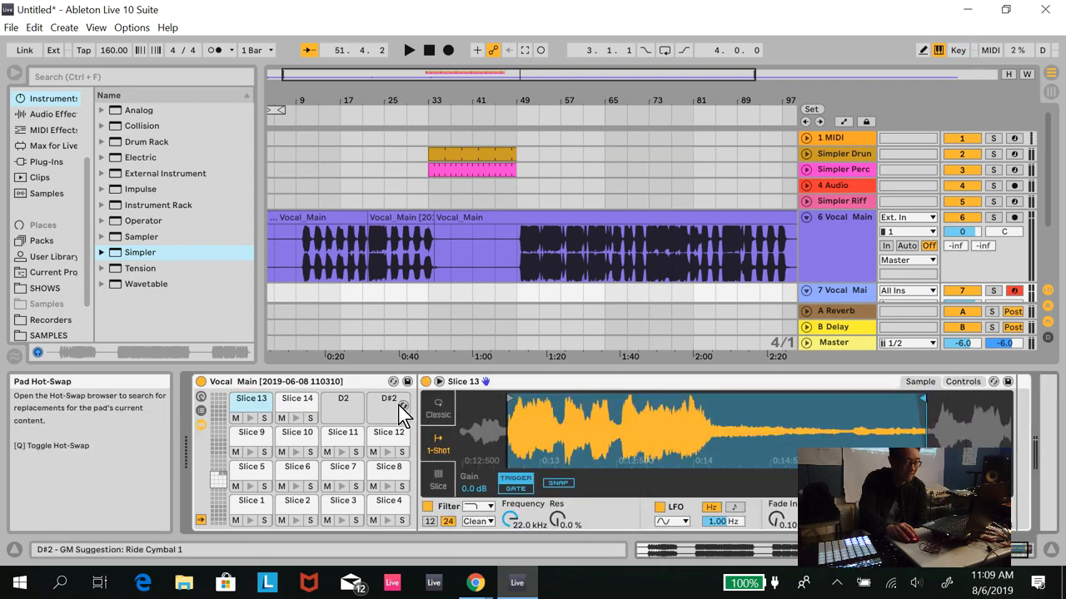
- Inspect the sample regions of the Slice 14 and Slice 9 pads
click(294, 406)
double_click(291, 408)
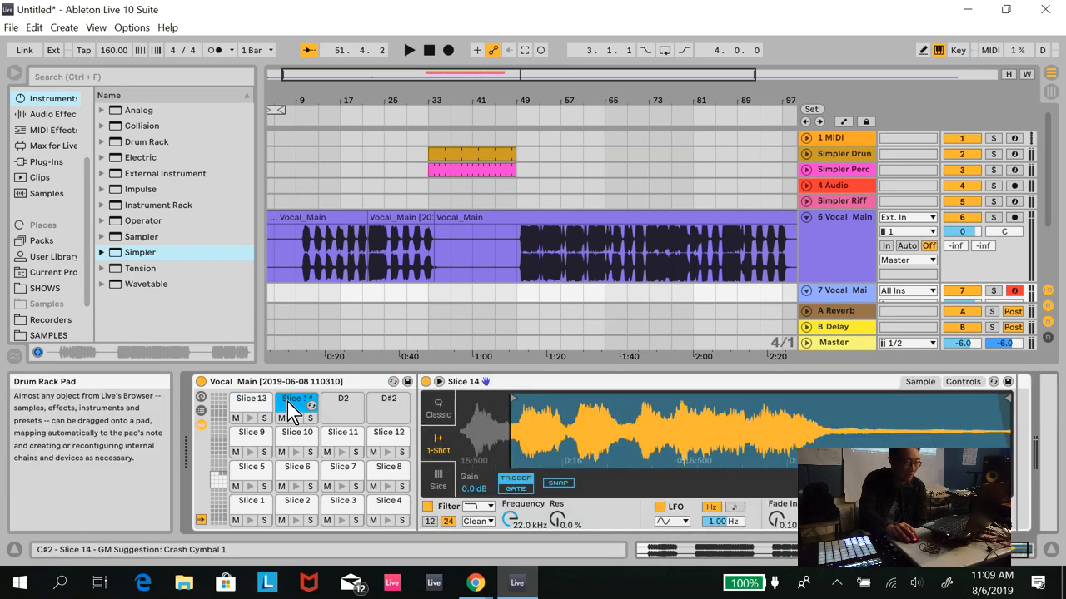
click(291, 478)
double_click(291, 482)
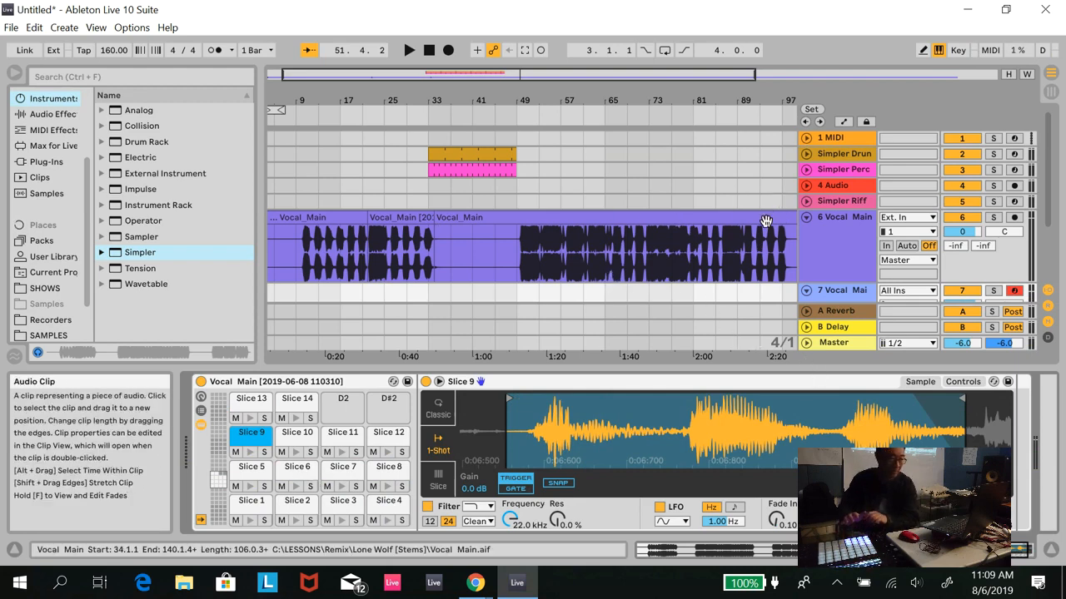
- Fold the Vocal_Main audio track 6 and the vocal Drum Rack track 7
click(806, 218)
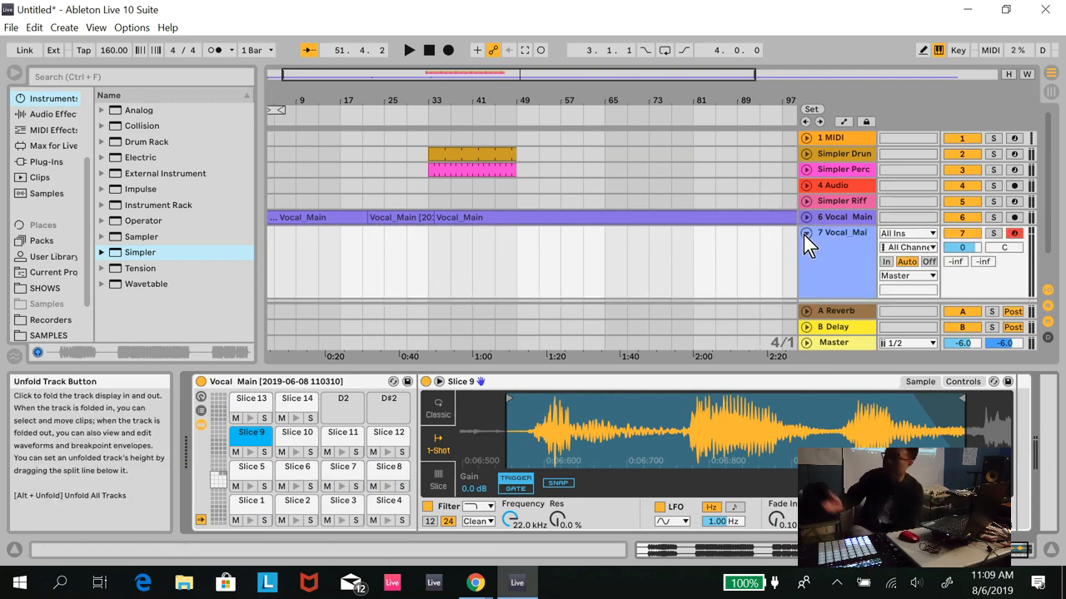
click(806, 234)
click(806, 233)
click(806, 233)
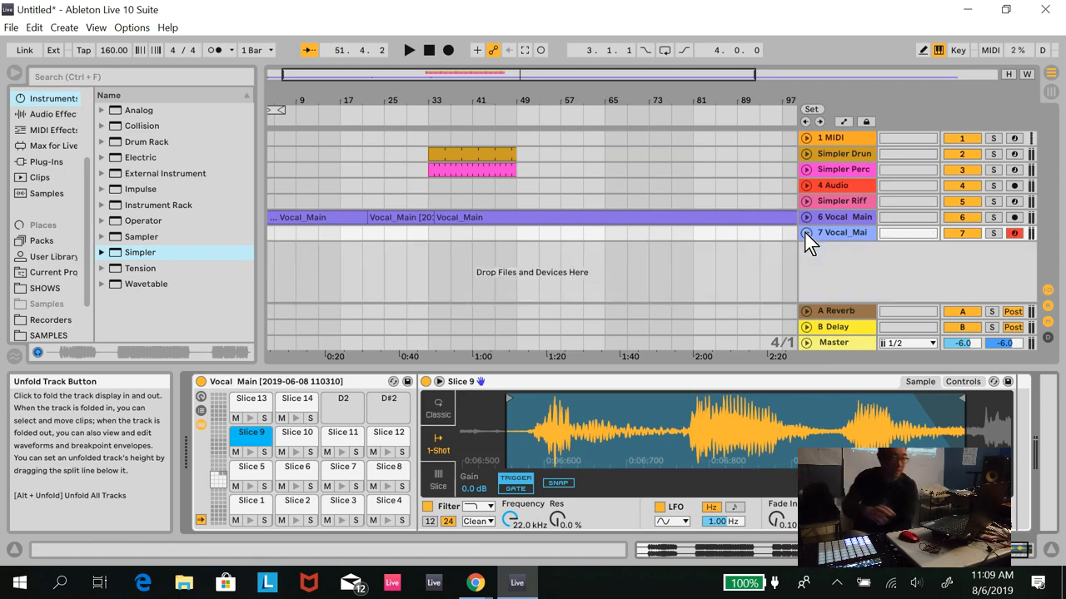
- Add a new MIDI track below the vocal Drum Rack track with an empty Simpler loaded on it
right_click(816, 254)
click(833, 266)
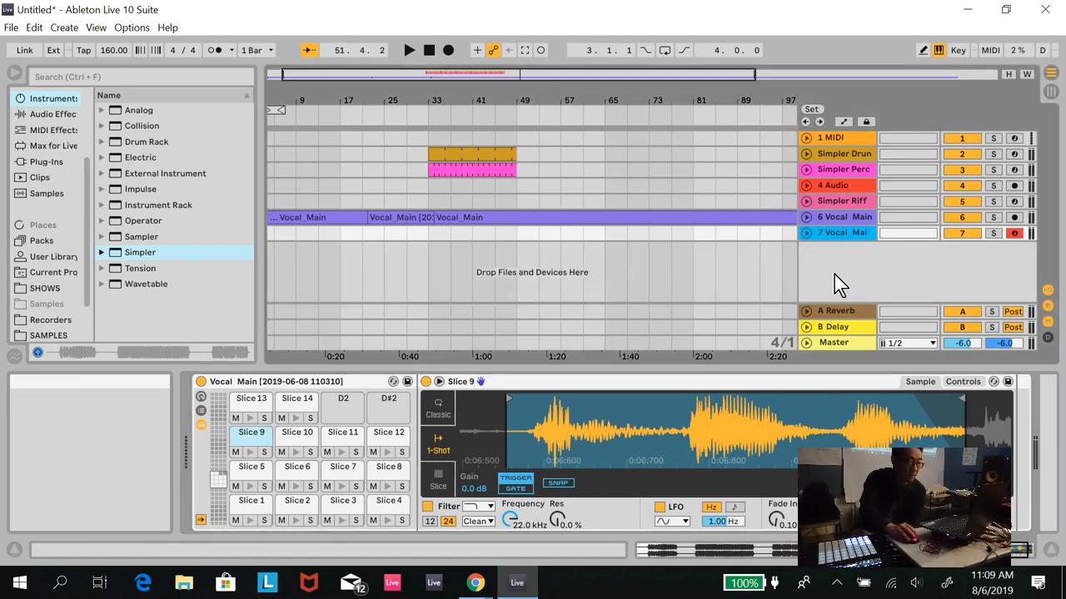
double_click(143, 253)
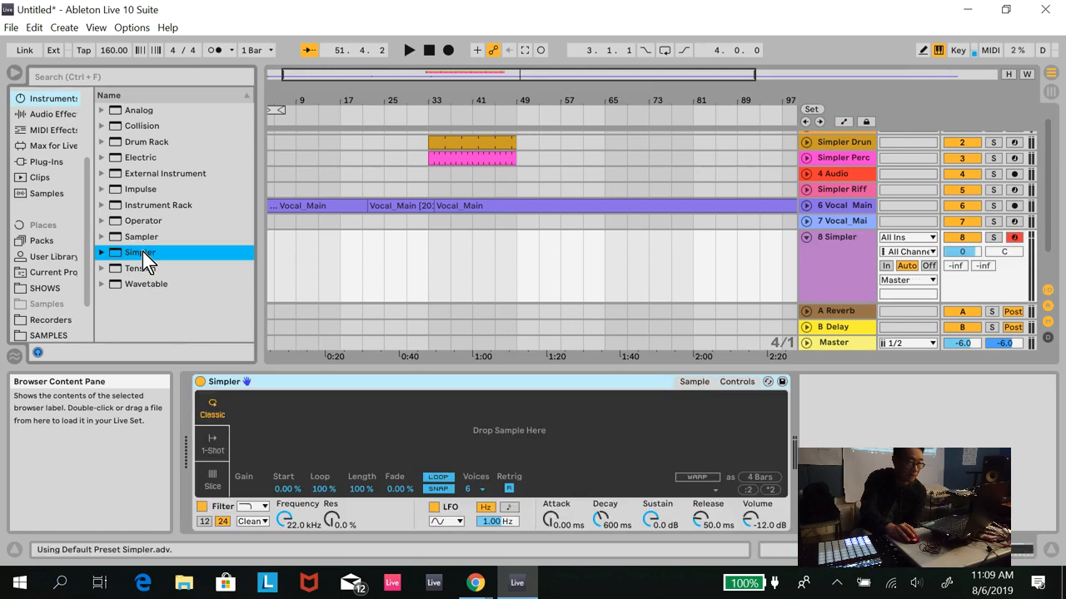
- Unfold the Vocal_Main audio track 6 and play its vocal from bar 10 to find a phrase worth chopping
click(806, 206)
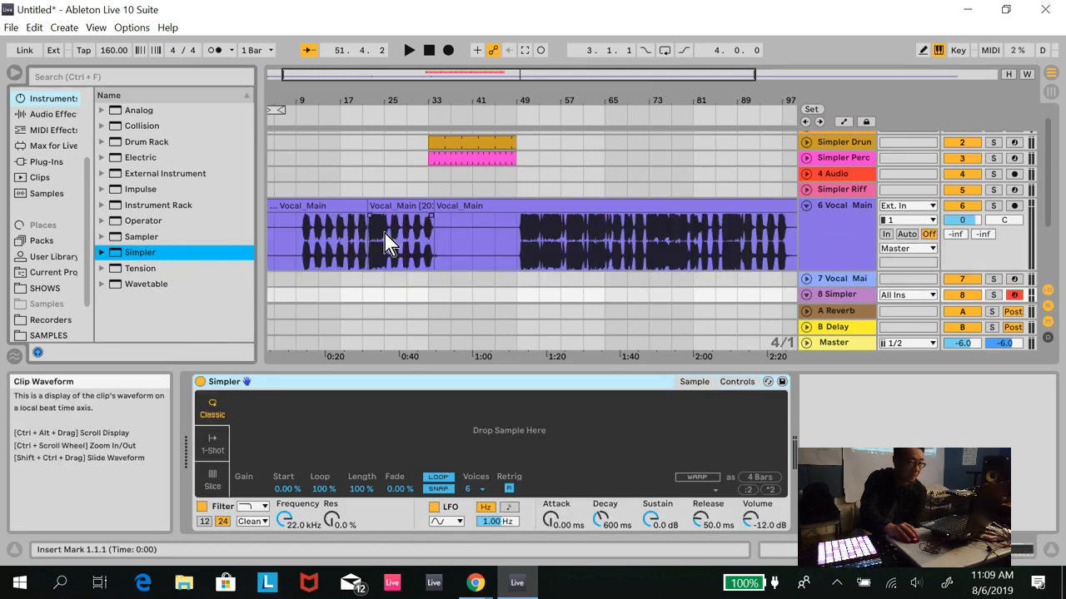
click(726, 76)
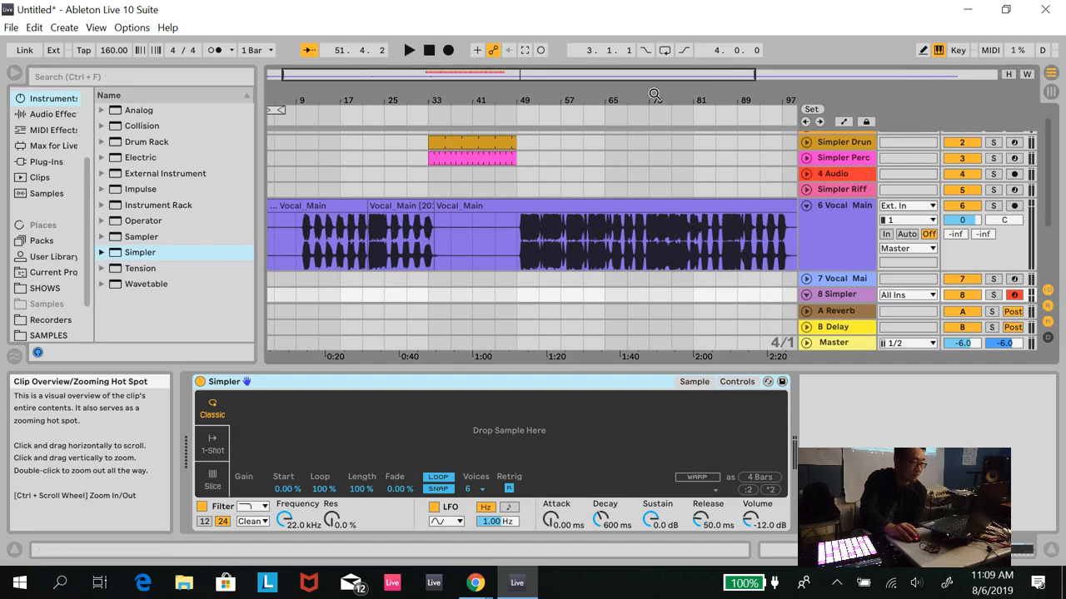
drag(756, 75, 429, 76)
click(374, 231)
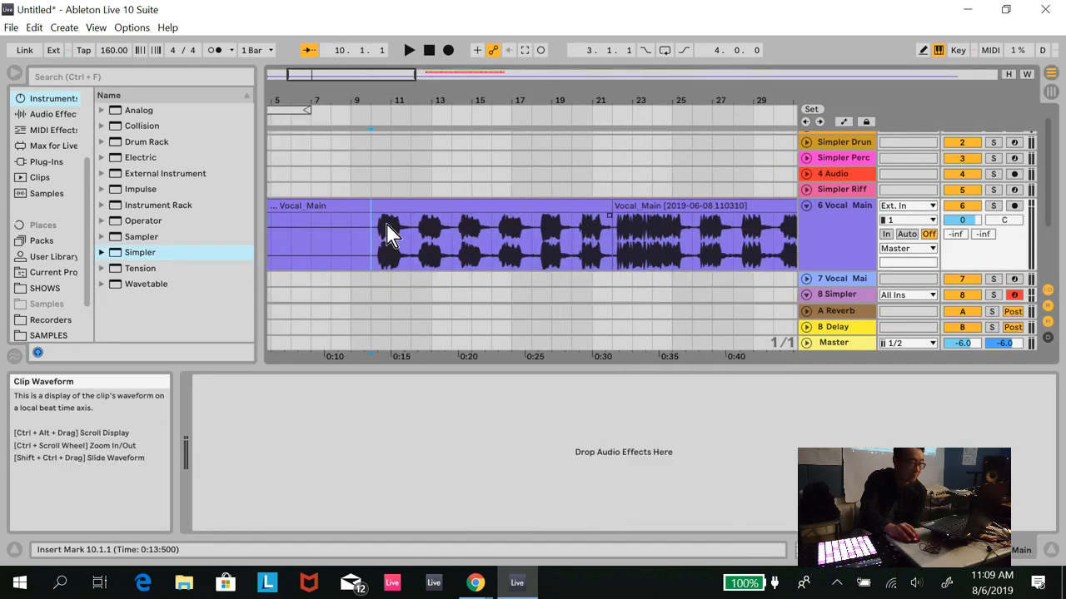
key(space)
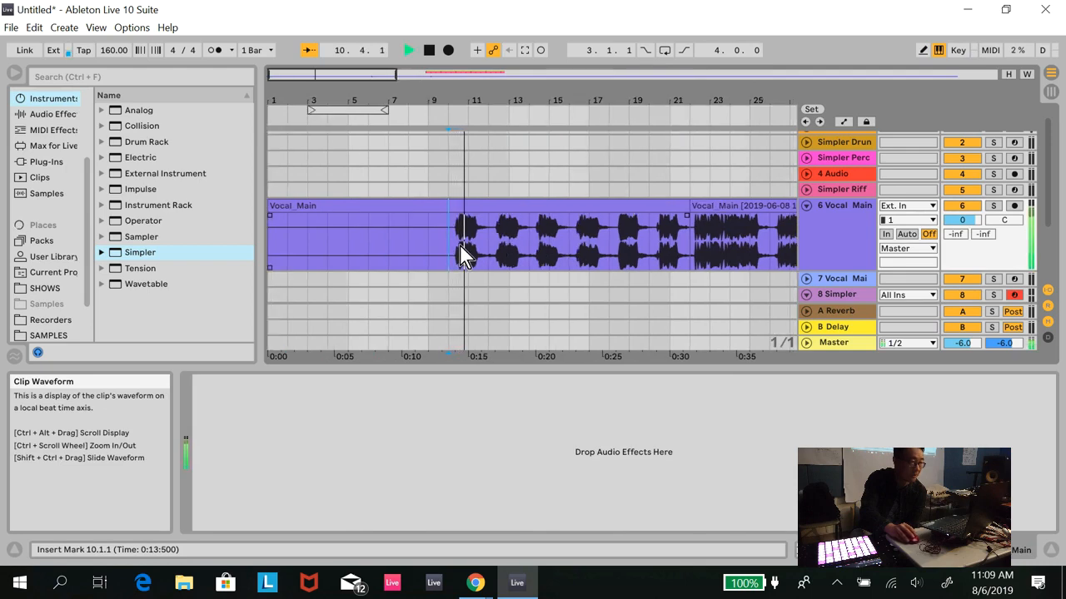
drag(384, 78, 366, 83)
key(space)
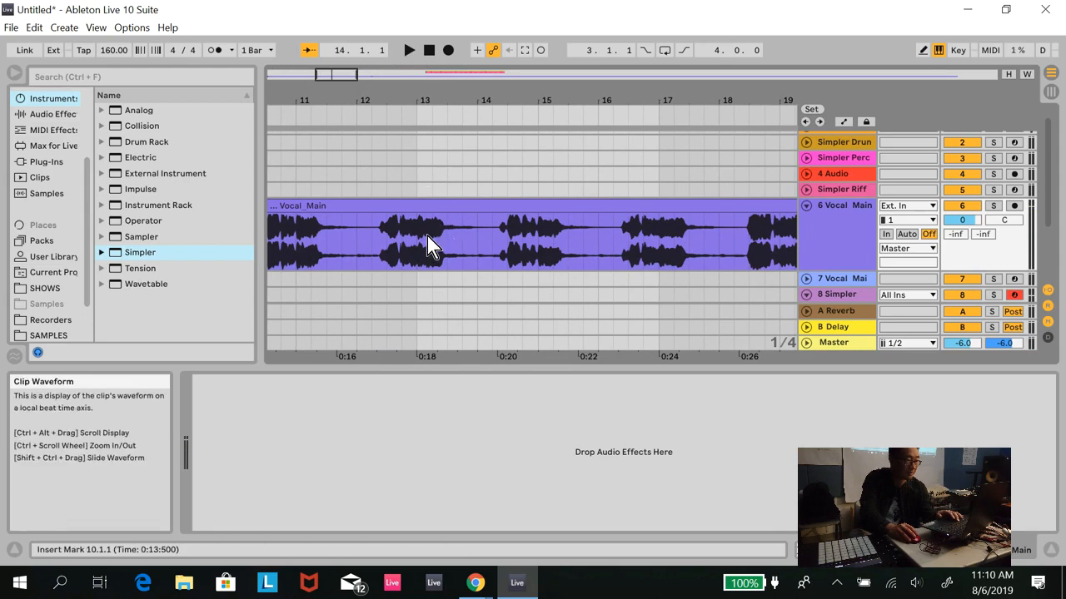
- Split out the one-bar Vocal_Main section from 13.1.1 to 14.1.1 and consolidate it into its own clip
drag(424, 247, 457, 254)
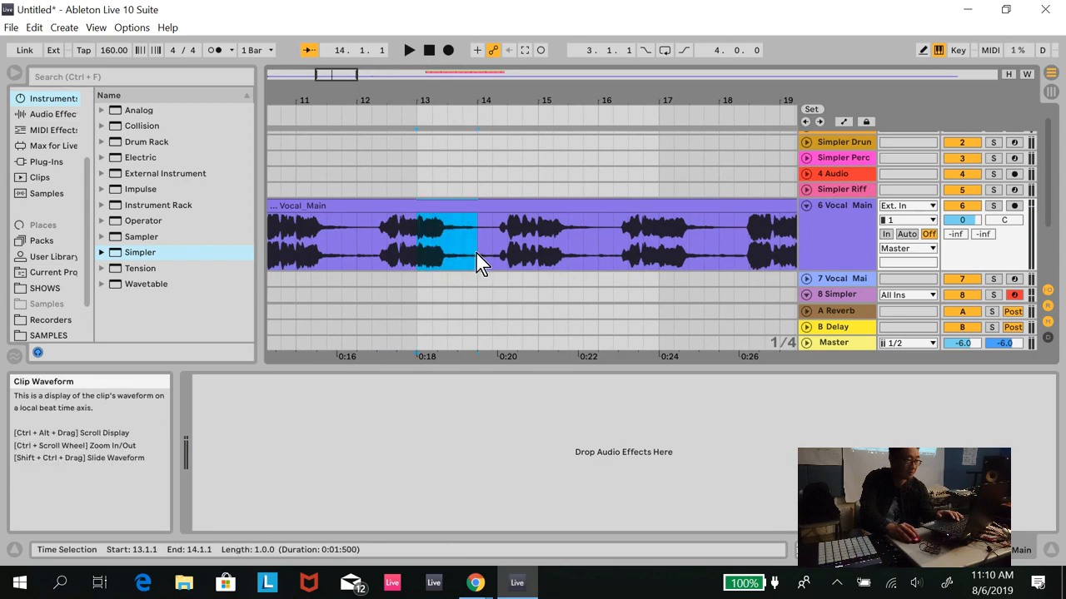
key(ctrl+e)
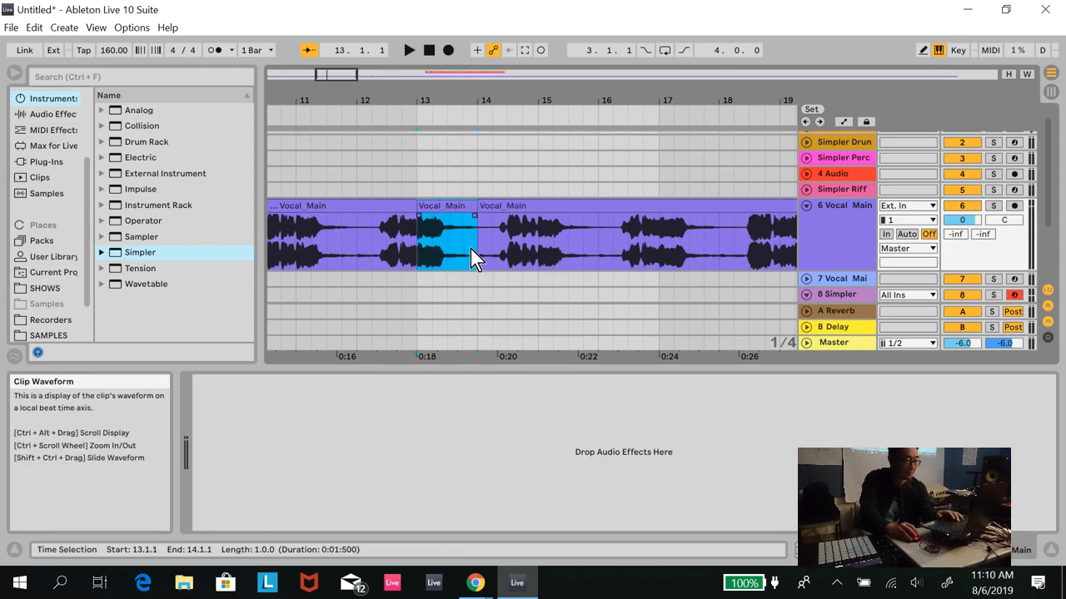
key(ctrl+j)
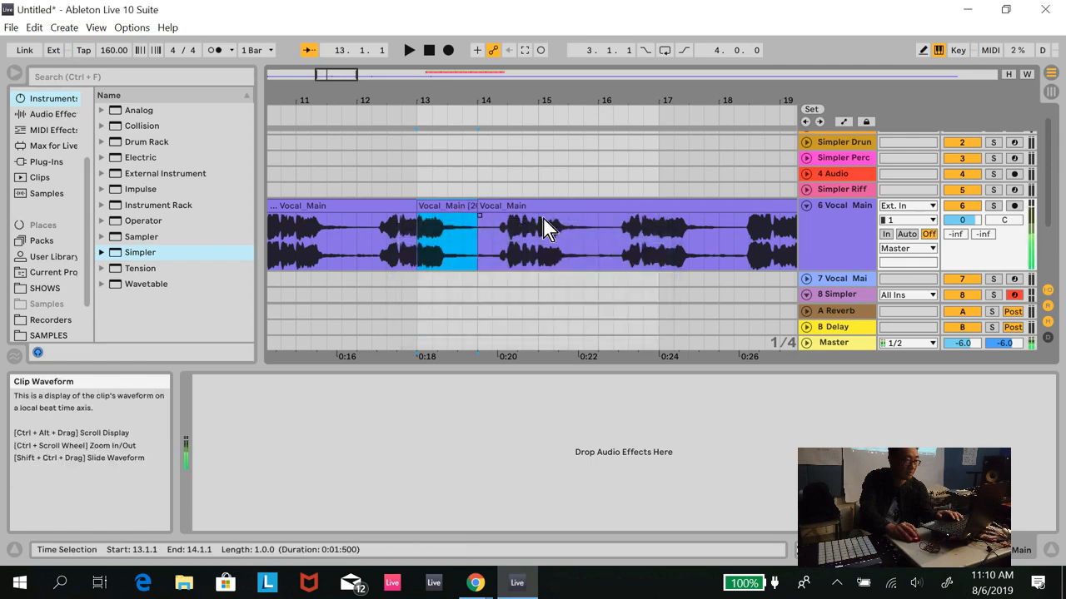
- Load the consolidated one-bar vocal clip into the empty Simpler on track 8 and switch it to 1-Shot mode
click(845, 296)
drag(443, 209, 459, 420)
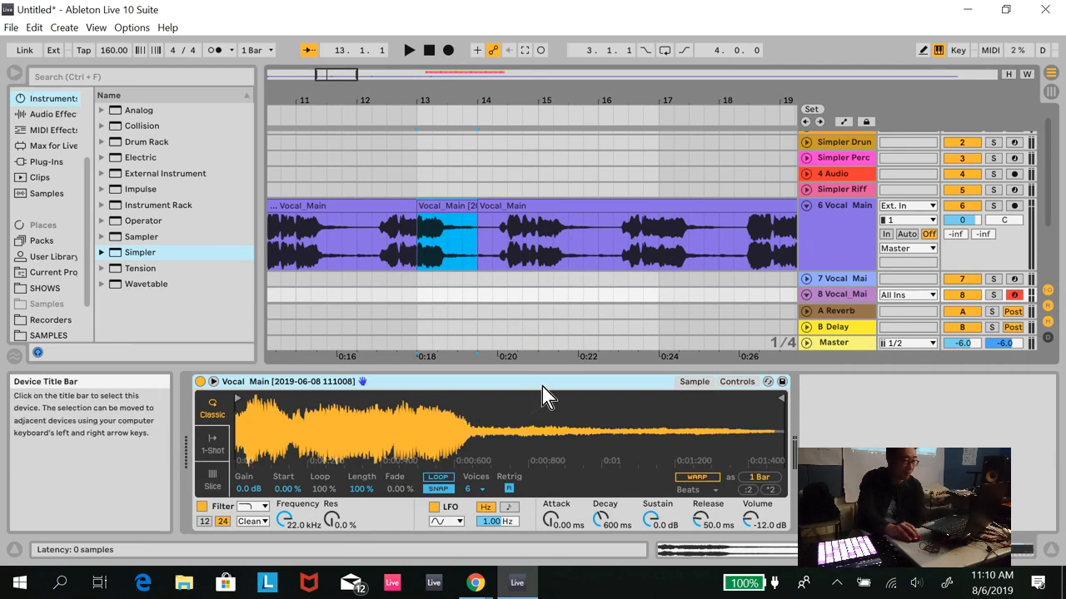
click(214, 450)
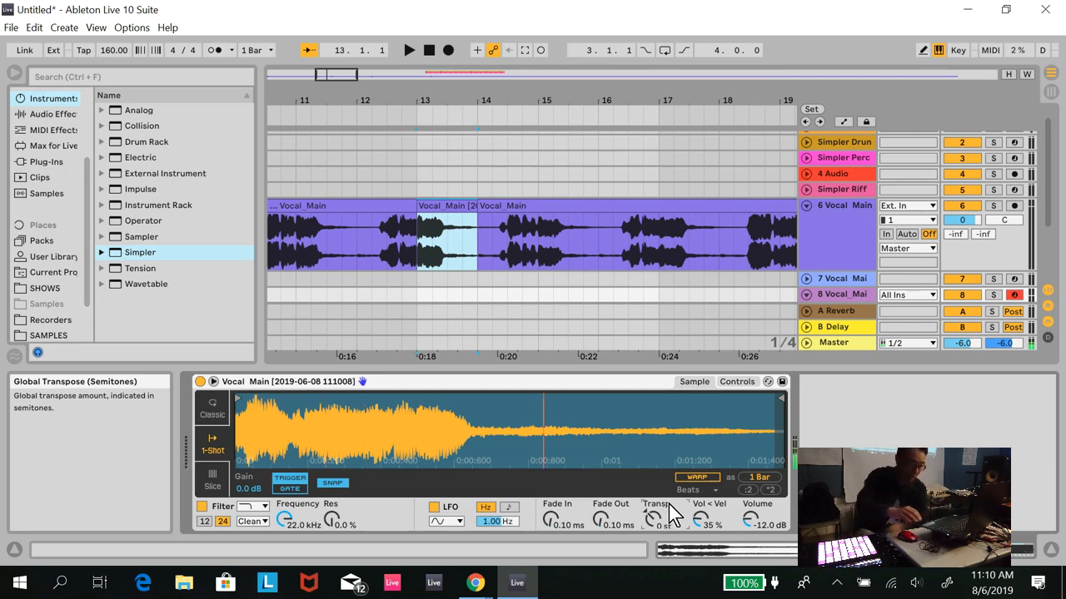
- Set the vocal Simpler's volume to -1.13 dB and transpose it +5 semitones, testing the pitch with played notes
drag(756, 523, 756, 553)
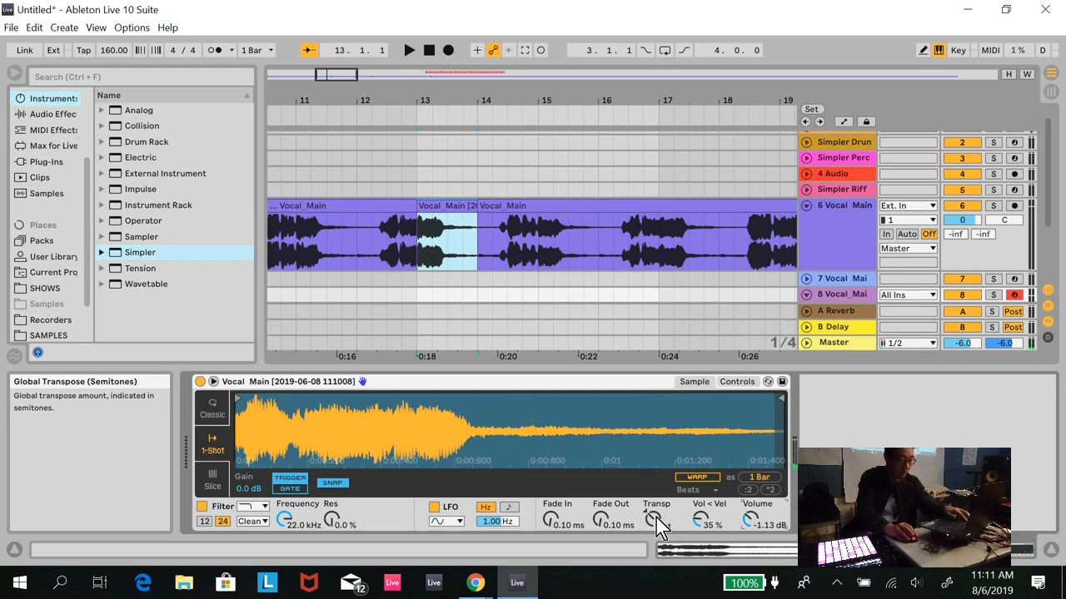
key(z)
key(a)
key(x)
key(a)
key(a)
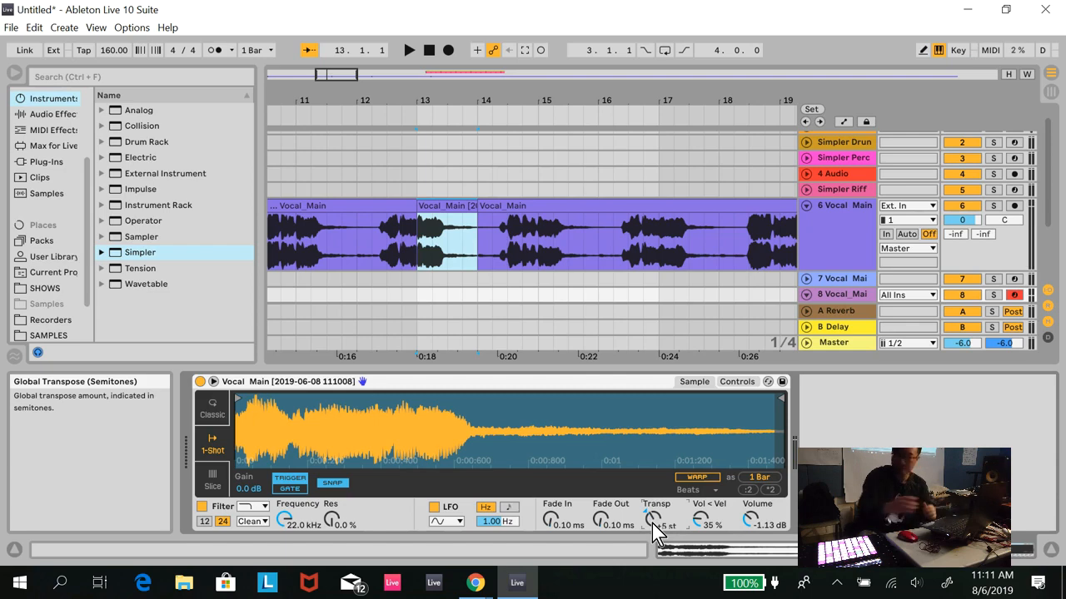
- Audition the transposed vocal chop by playing notes in different octaves
key(f)
key(z)
key(f)
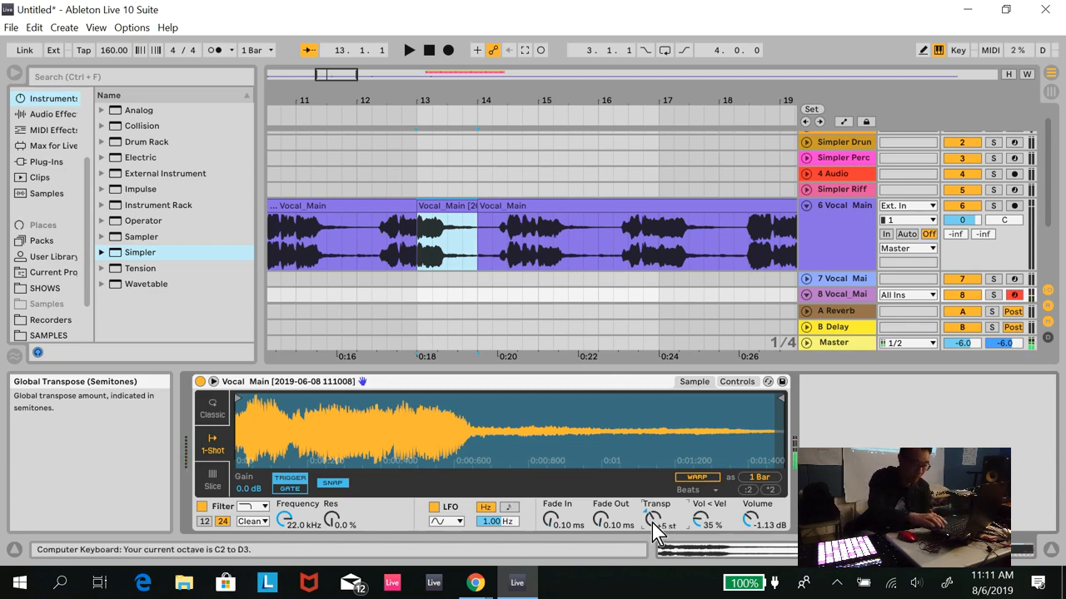
key(a)
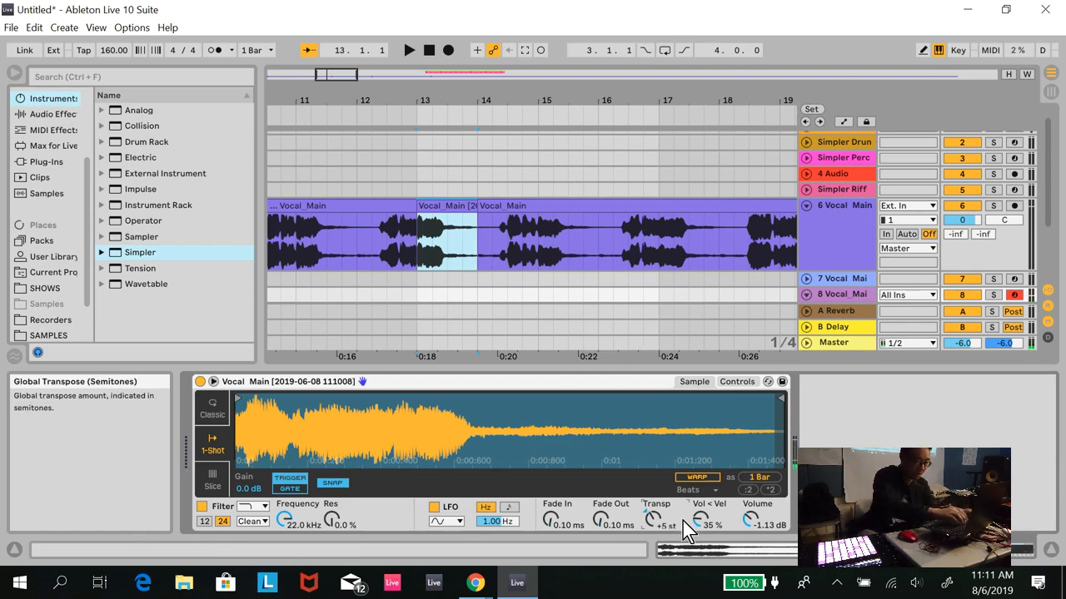
key(a)
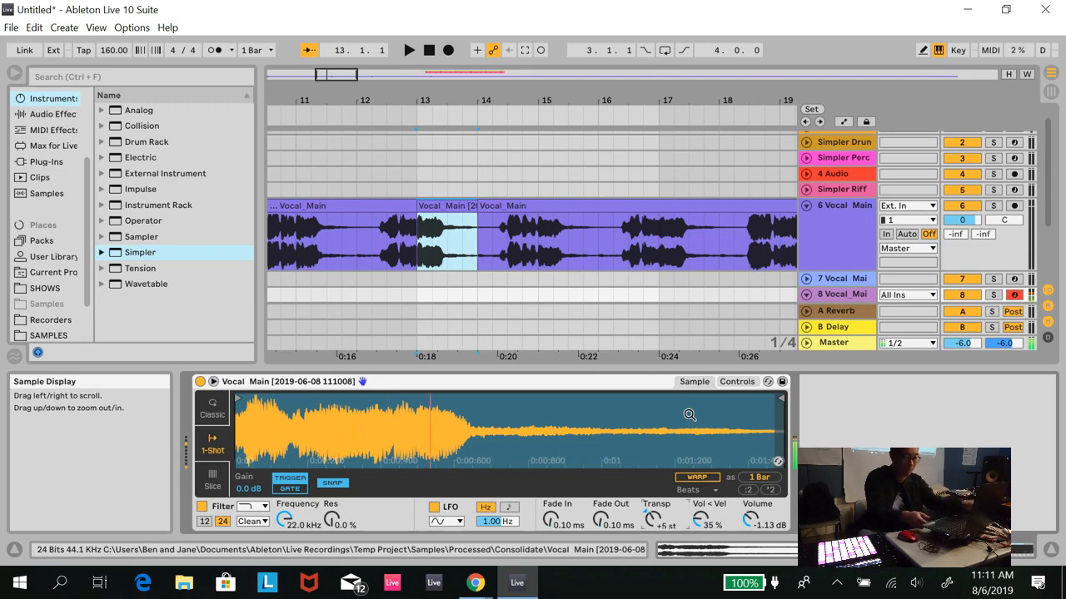
key(a)
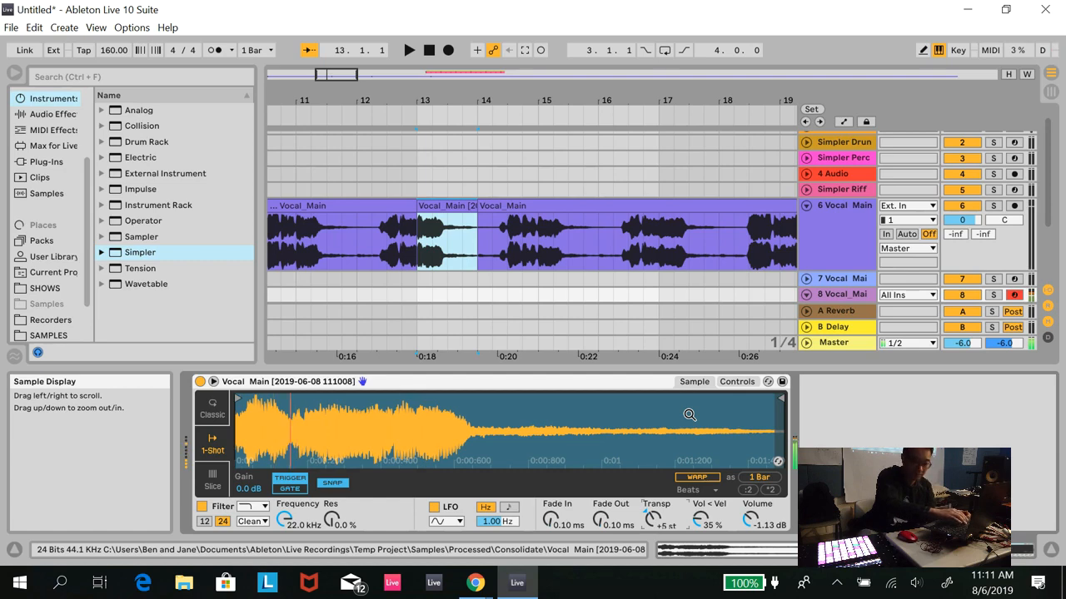
key(a)
key(a)
key(a)
key(a)
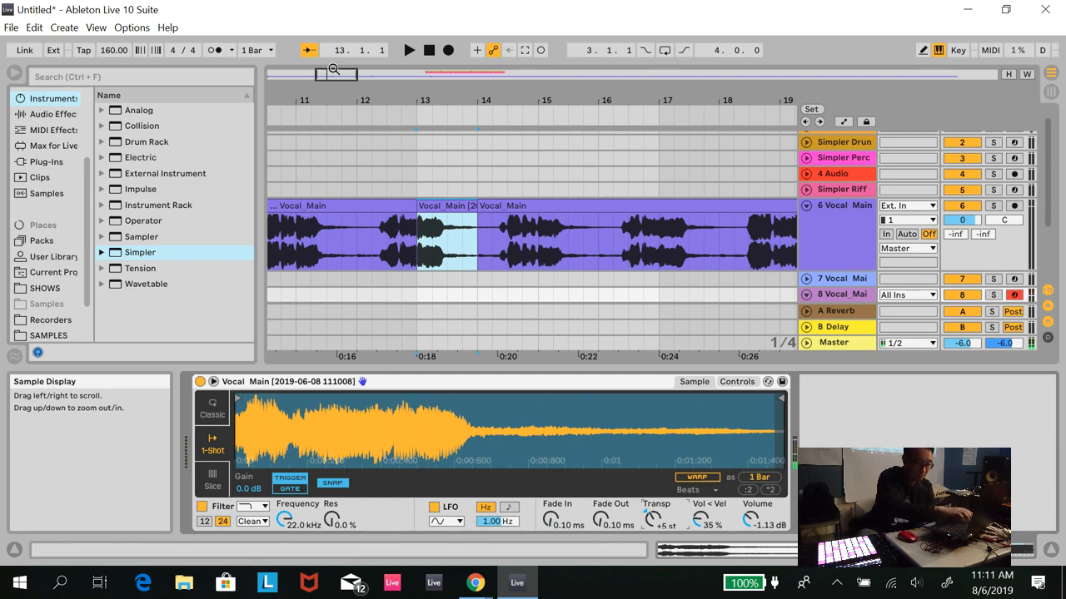
- Select the Simpler Riff track at bar 31 and play the arrangement through the drum and percussion patterns
drag(333, 78, 333, 76)
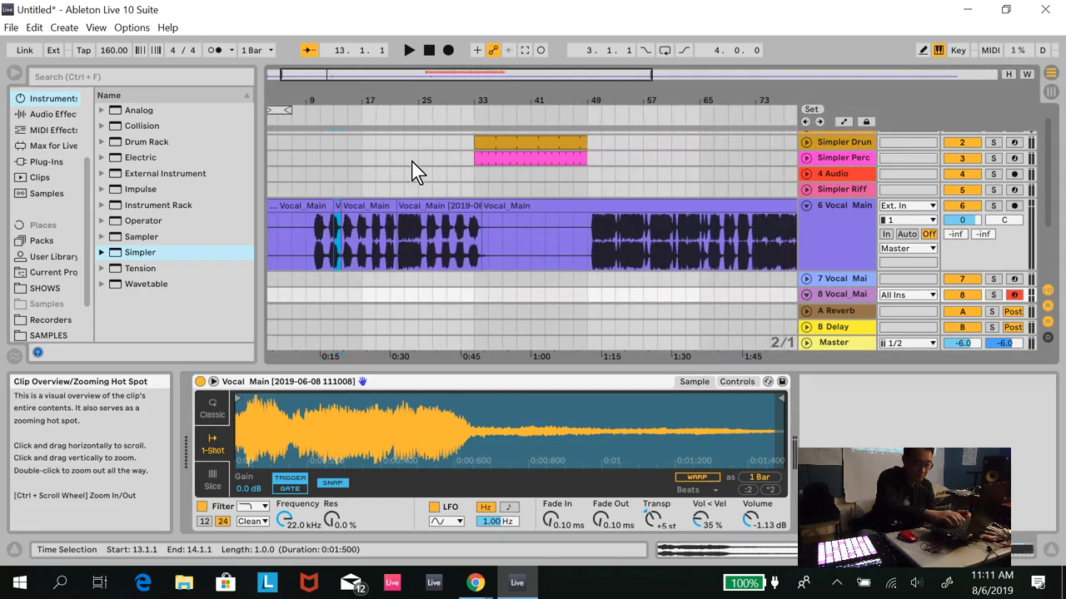
click(462, 190)
key(space)
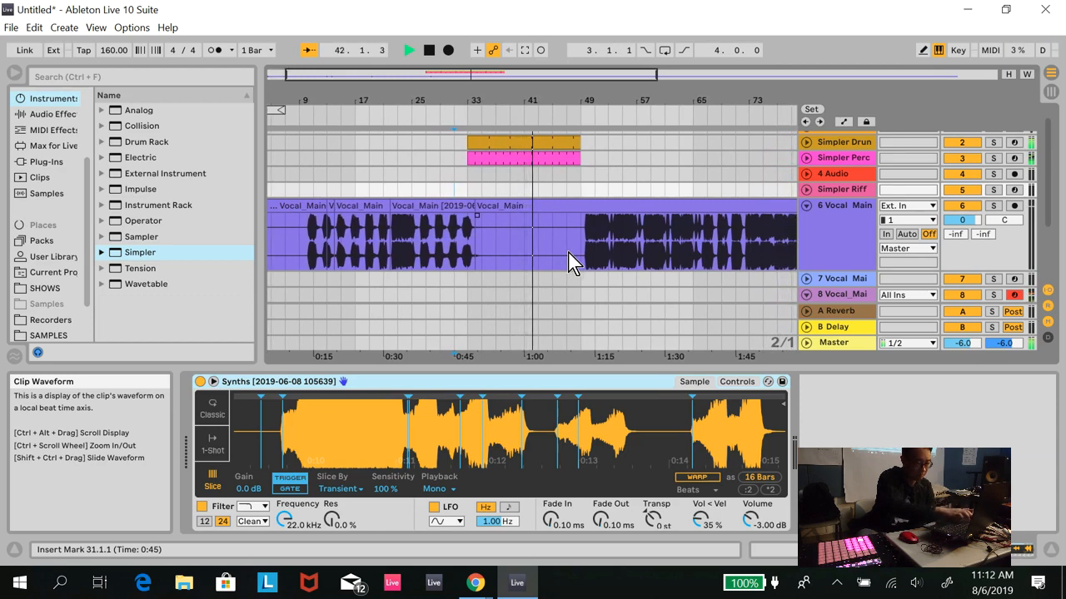
key(space)
scroll(558, 254, up, 1)
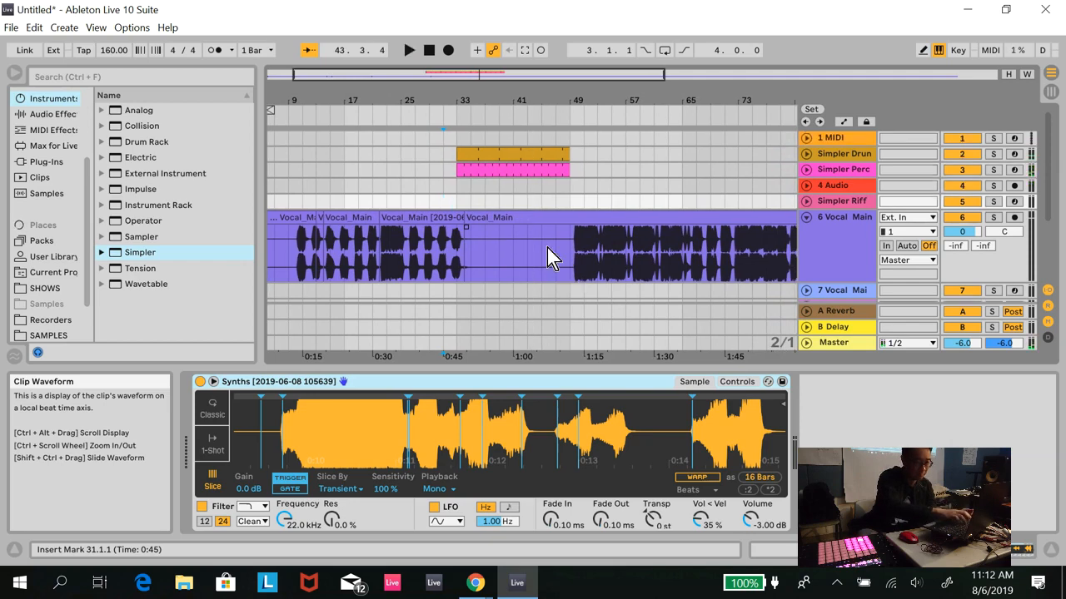
- Show the one-bar vocal Simpler on track 8 and try its Gate playback option
mouse_move(450, 572)
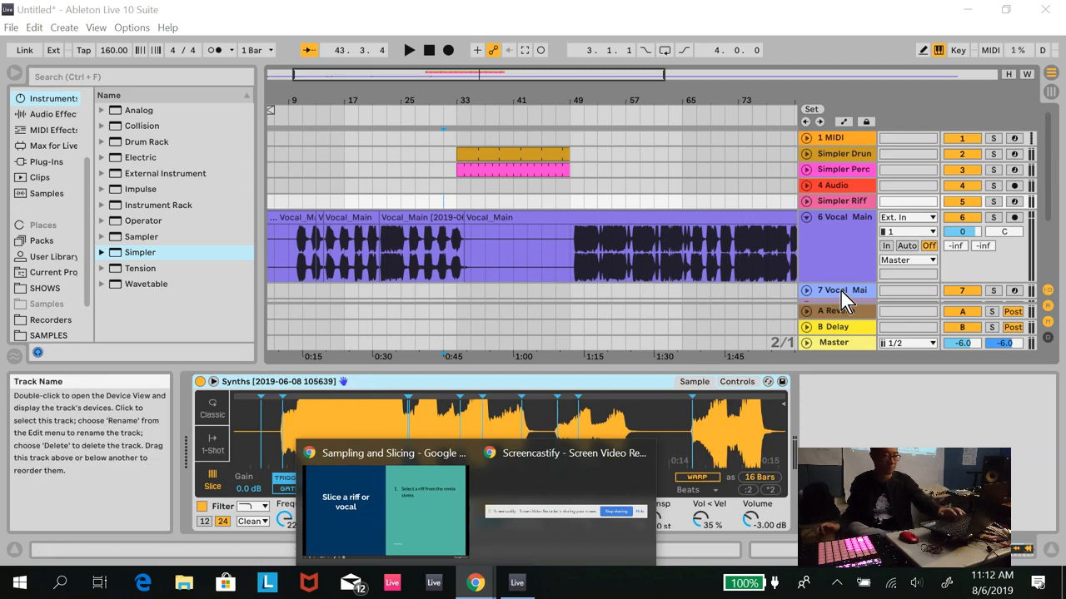
scroll(841, 292, down, 3)
click(839, 267)
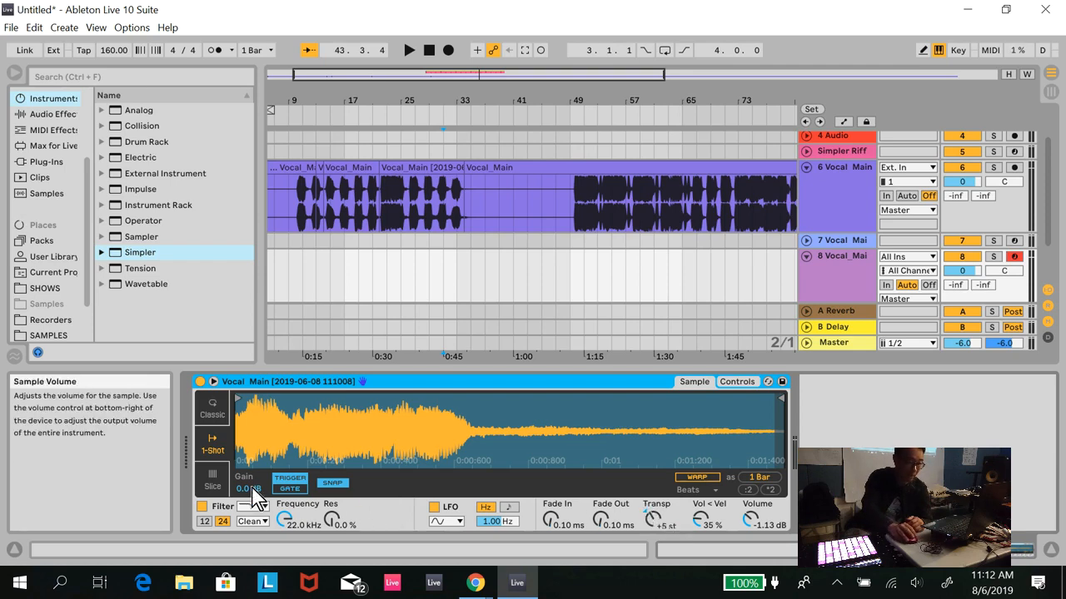
click(296, 492)
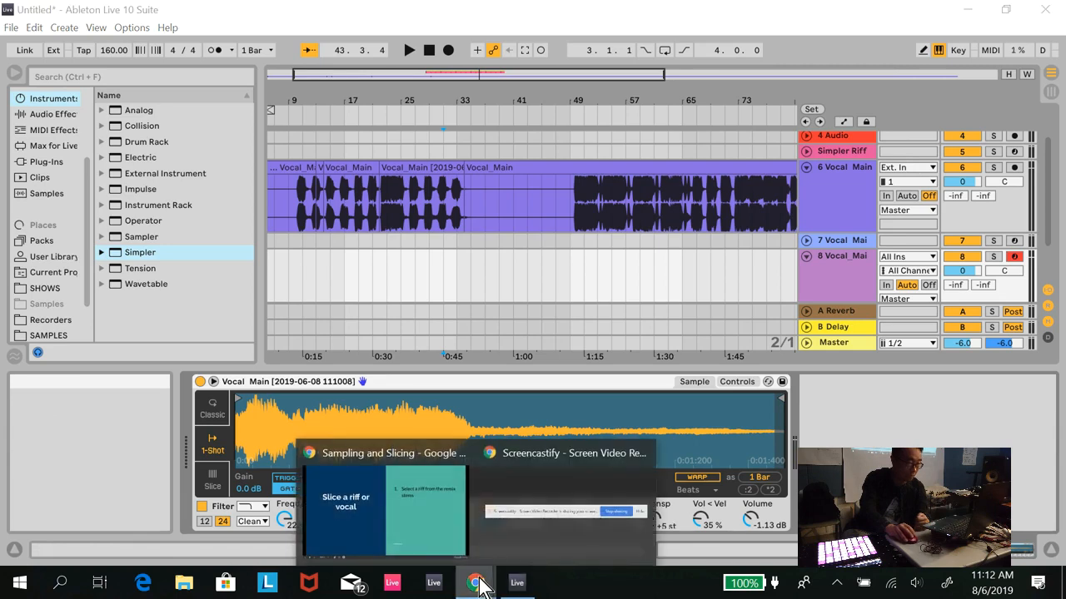
- Switch to the Sampling and Slicing presentation in Google Slides and advance from "Slice a riff or vocal" to the "Ideas" slide
click(403, 473)
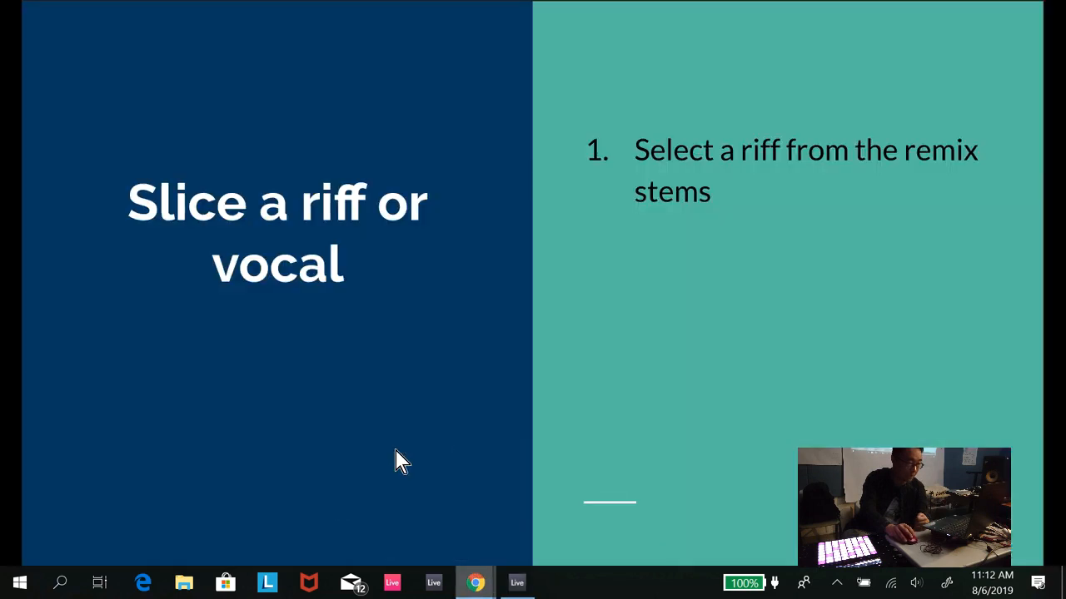
click(627, 328)
click(627, 328)
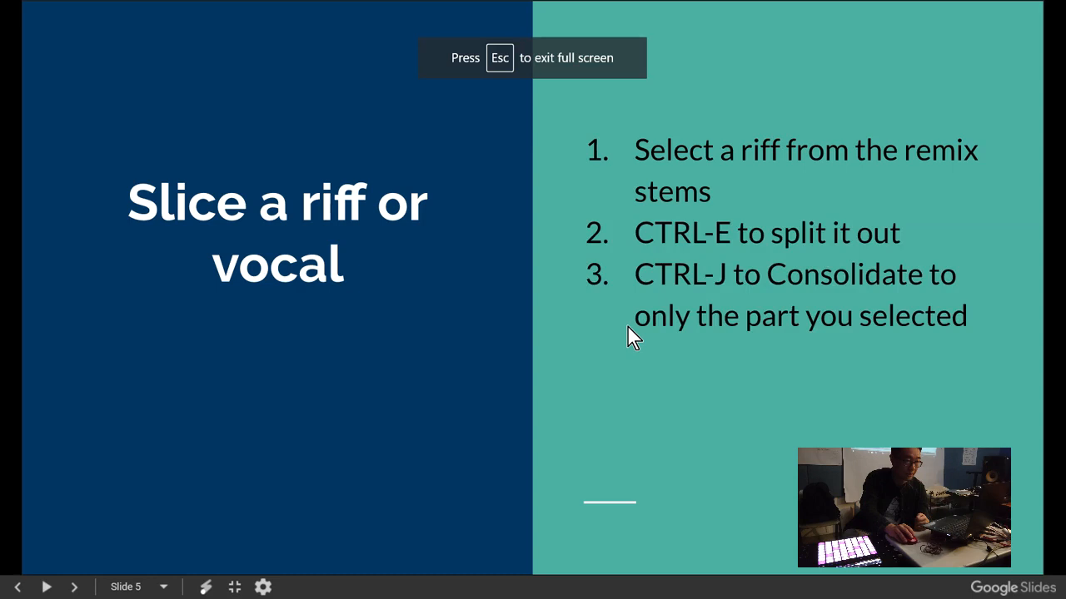
click(628, 328)
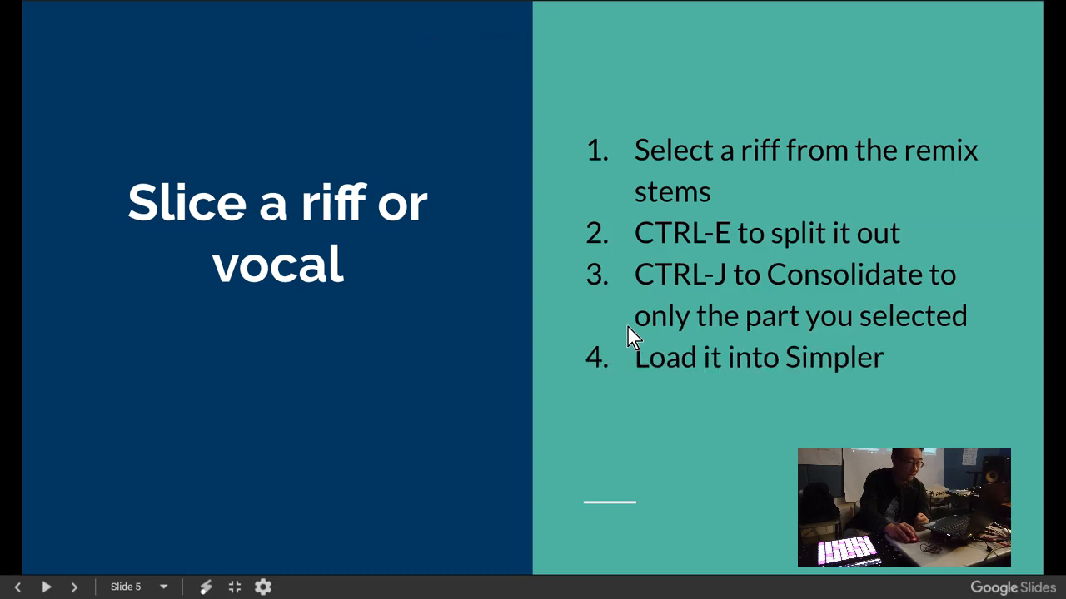
click(628, 328)
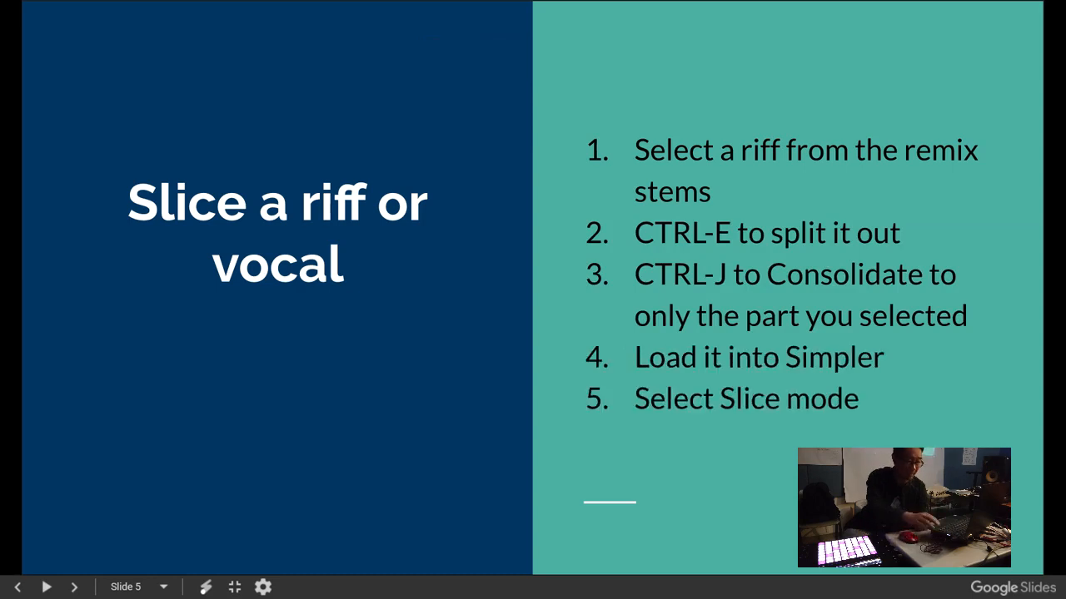
key(Right)
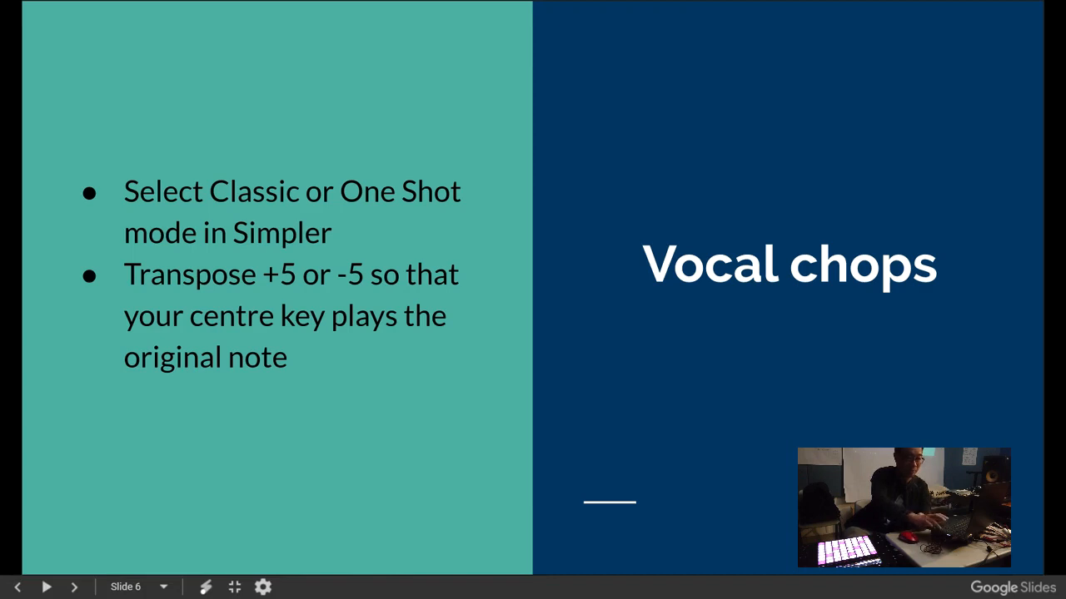
key(Right)
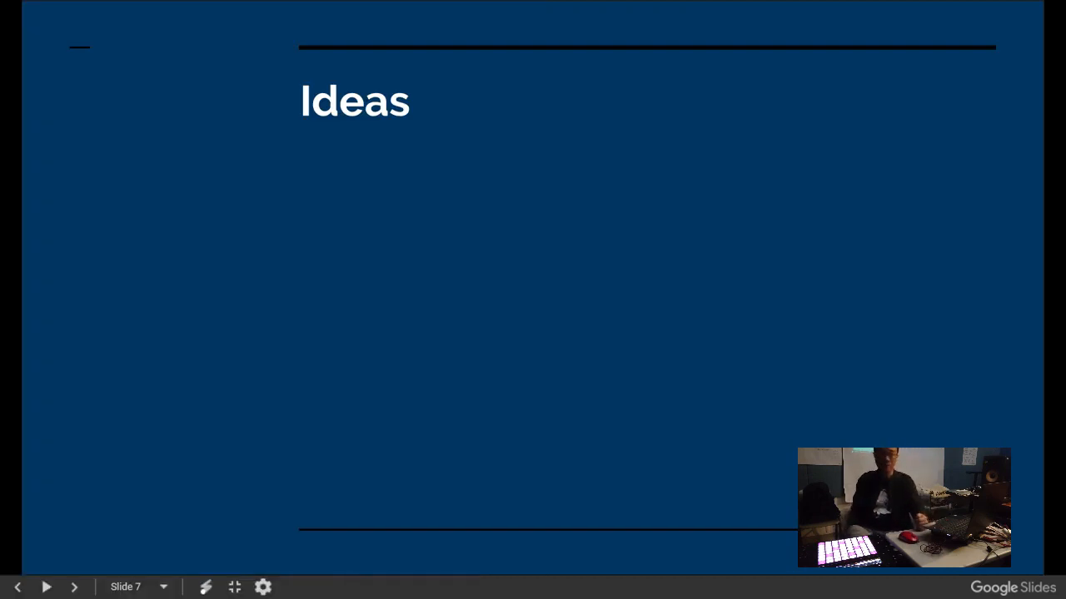